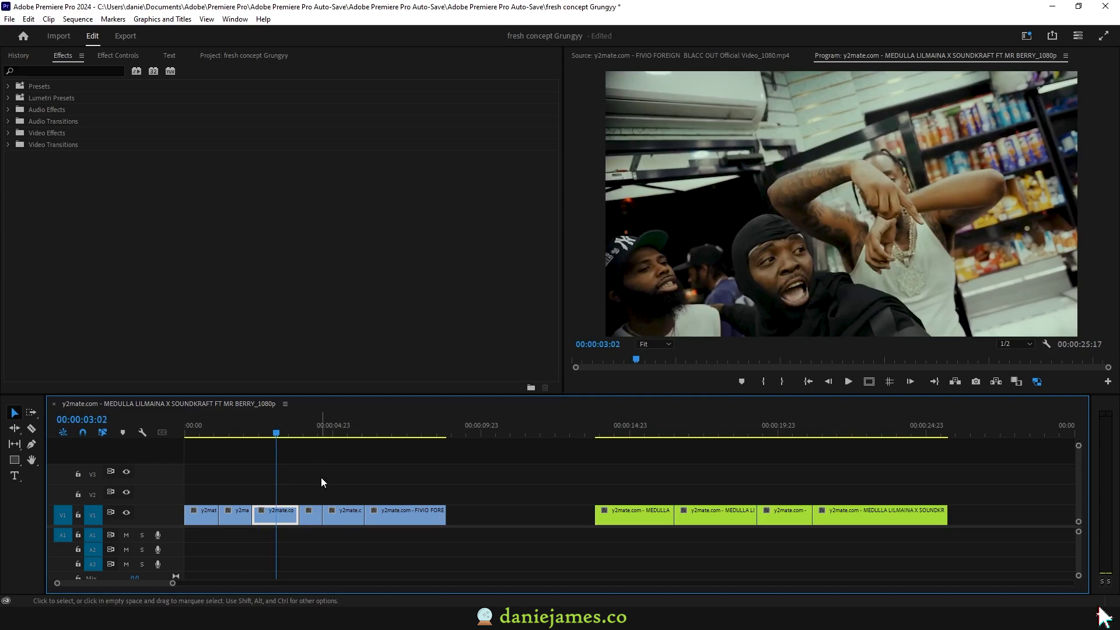
- Find the Stylize Mosaic effect and apply it to the third clip on V1
{"action": "left_click_drag", "start_coordinate": [259, 431], "coordinate": [278, 450]}
{"action": "left_click", "coordinate": [29, 67]}
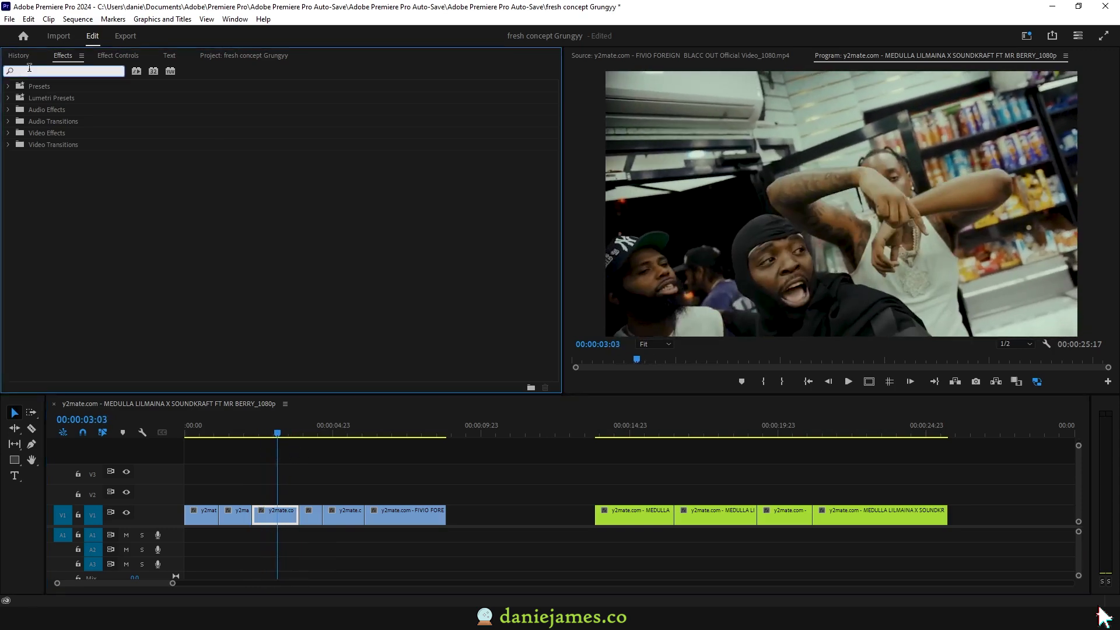
{"action": "type", "text": "mosaic"}
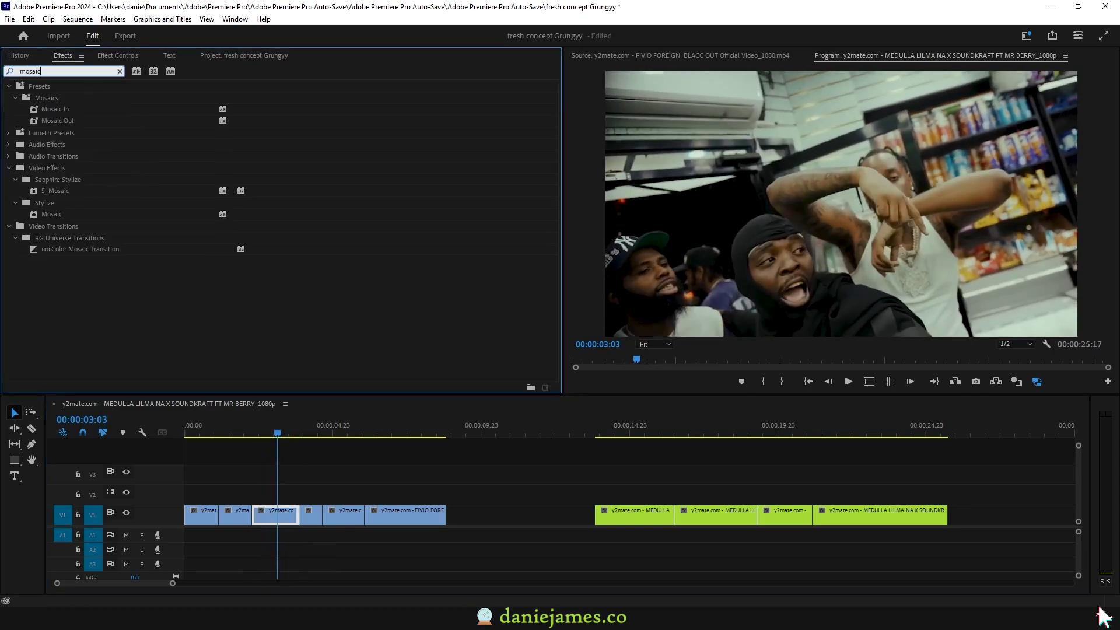
{"action": "double_click", "coordinate": [45, 213]}
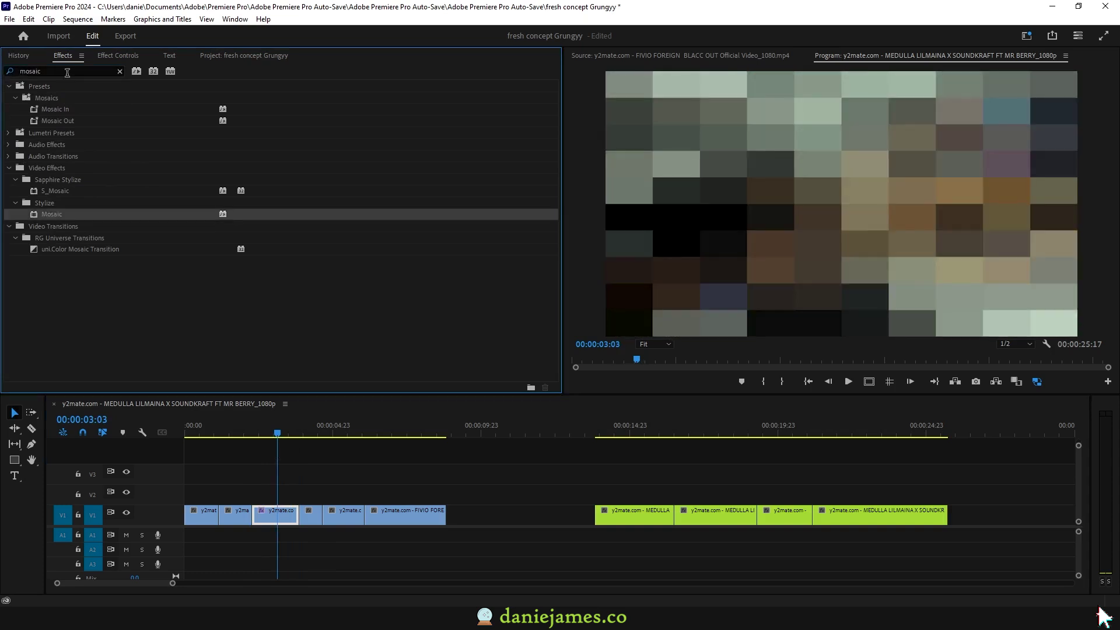
- Find the Noise & Grain Noise effect, apply it to the third clip and show its effect settings
{"action": "double_click", "coordinate": [61, 67]}
{"action": "type", "text": "noise"}
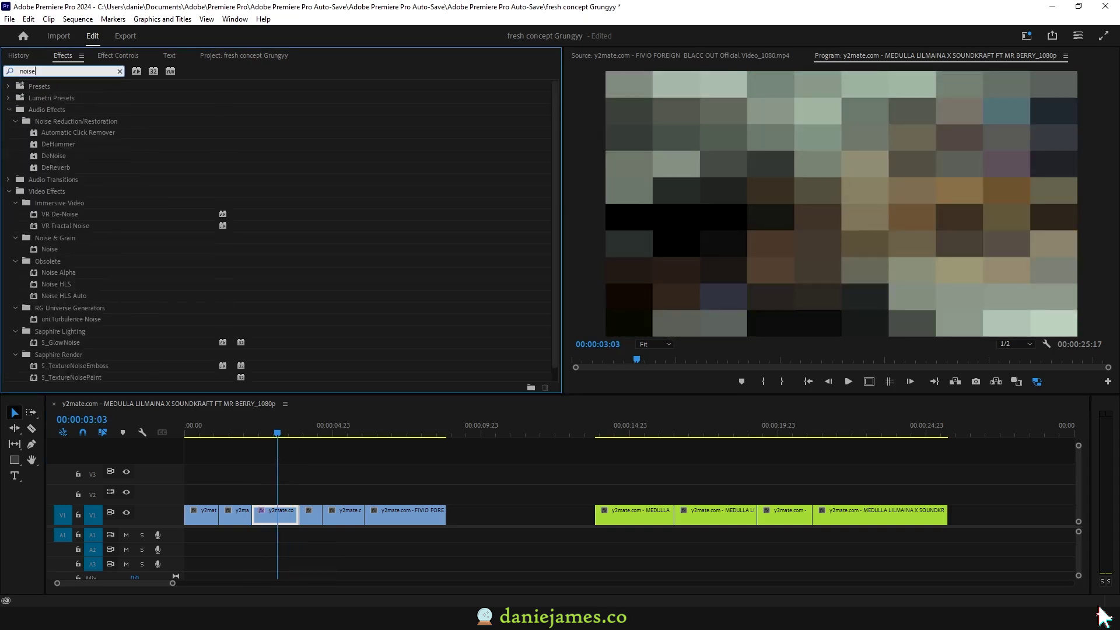
{"action": "double_click", "coordinate": [50, 249]}
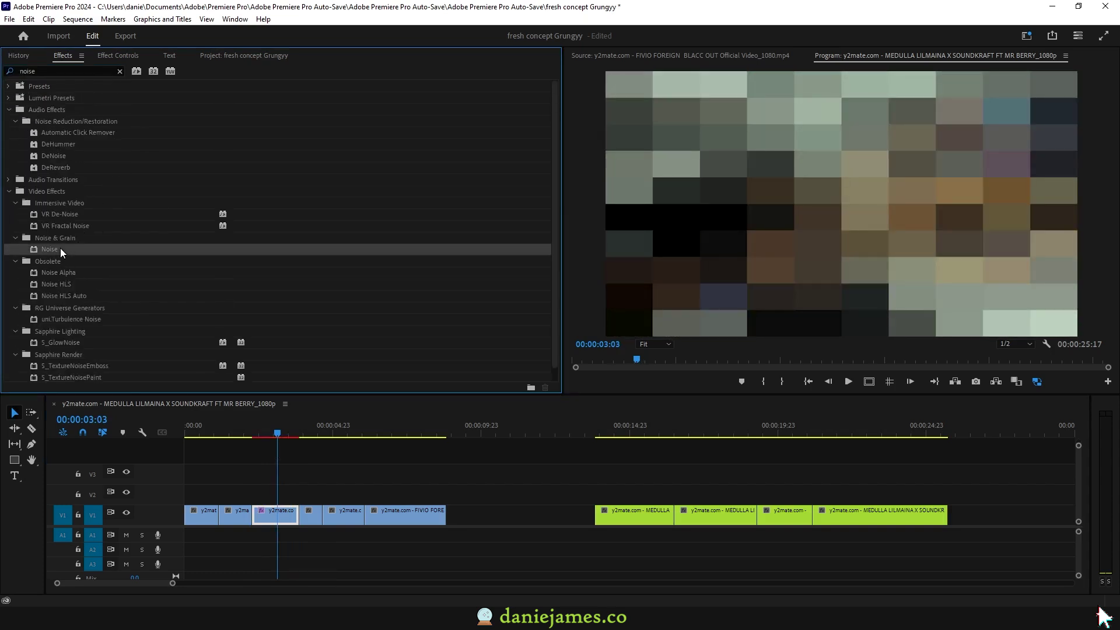
{"action": "scroll", "coordinate": [134, 349], "scroll_direction": "down", "scroll_amount": 2}
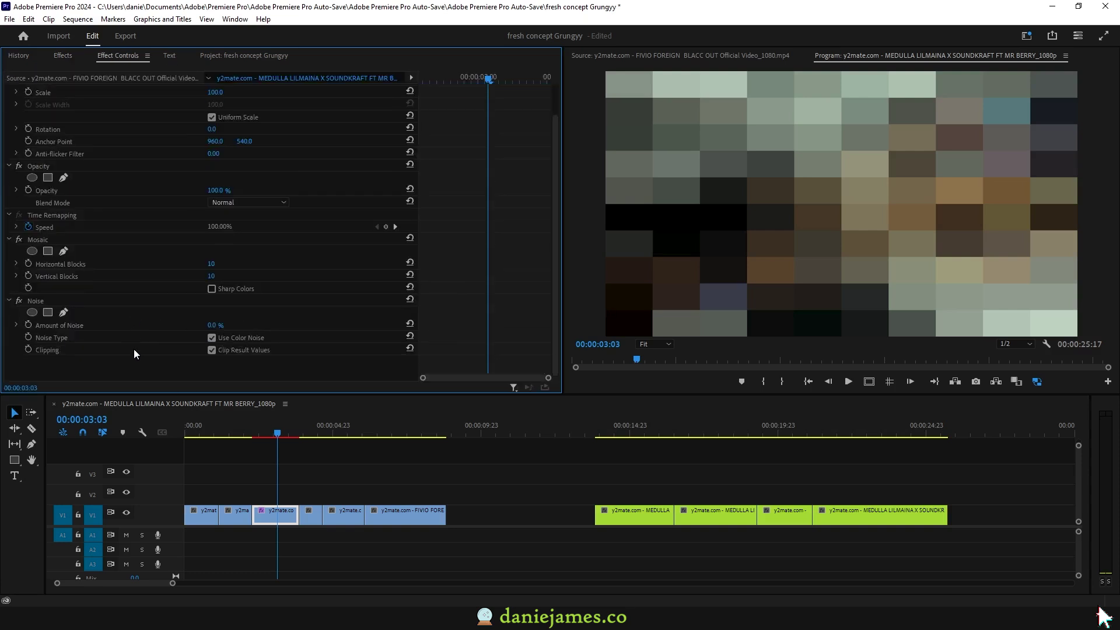
- Search the effects for hls and apply Color Balance (HLS) to the third clip
{"action": "key", "text": "shift+7"}
{"action": "key", "text": "shift+5"}
{"action": "key", "text": "shift+7"}
{"action": "left_click_drag", "start_coordinate": [56, 73], "coordinate": [2, 71]}
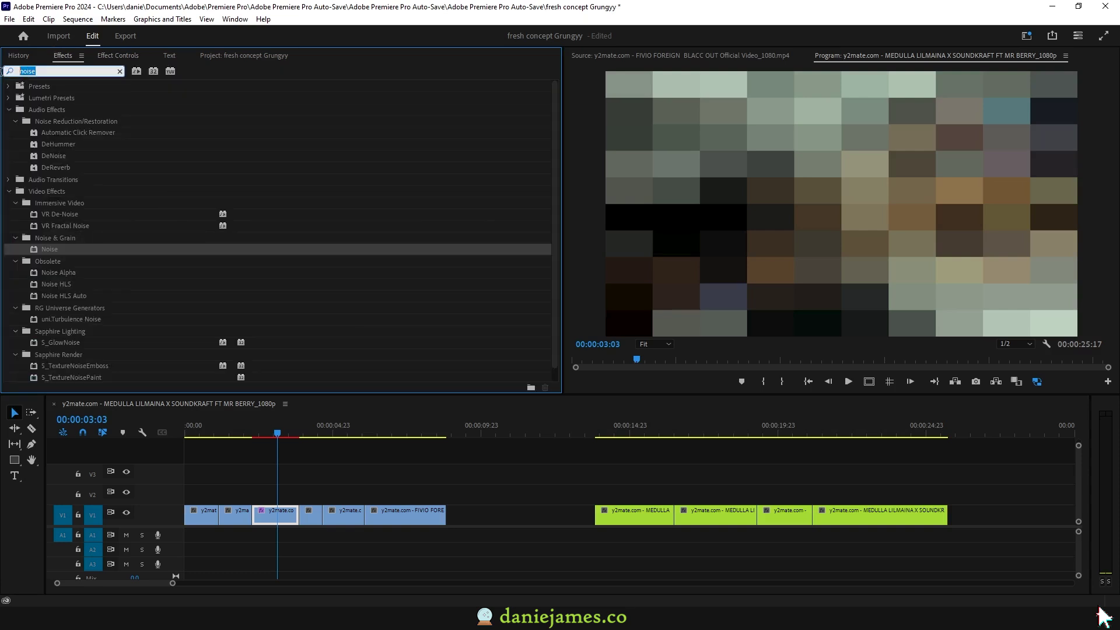
{"action": "type", "text": "hls"}
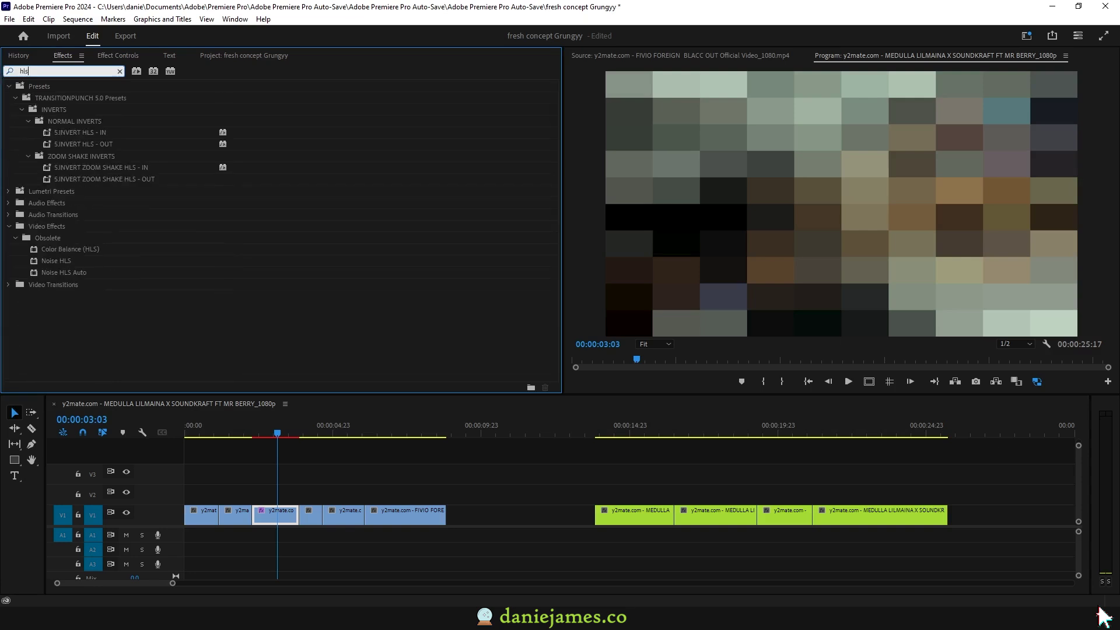
{"action": "left_click_drag", "start_coordinate": [70, 252], "coordinate": [76, 251]}
{"action": "left_click_drag", "start_coordinate": [333, 350], "coordinate": [279, 514]}
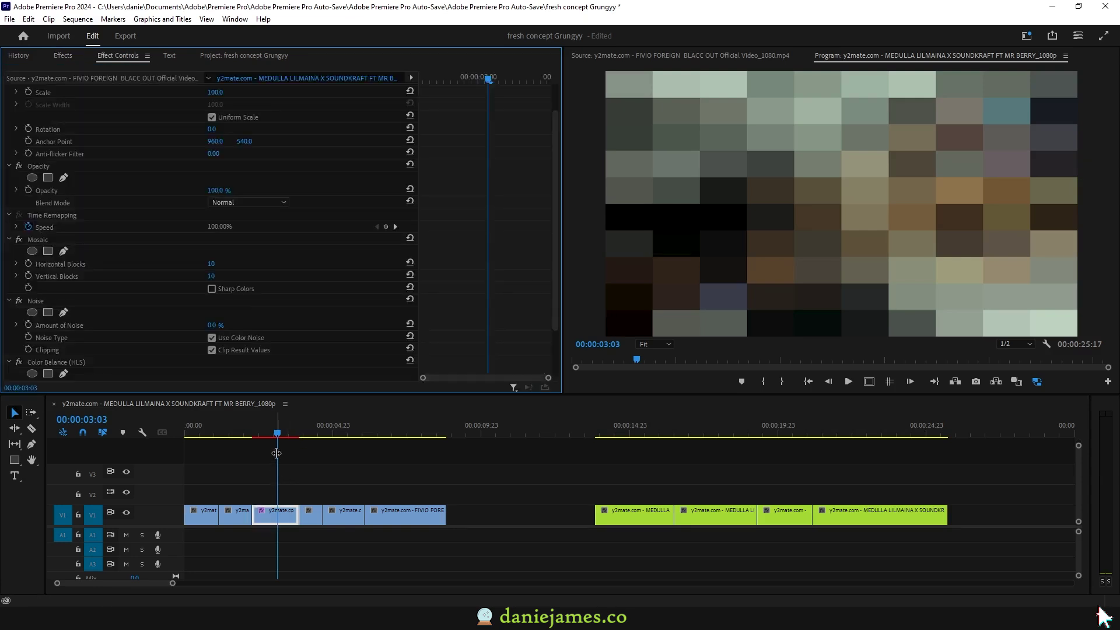
- Bypass the Noise and Color Balance (HLS) effects, and set Mosaic's horizontal and vertical blocks to 300
{"action": "left_click", "coordinate": [18, 301]}
{"action": "left_click", "coordinate": [19, 361]}
{"action": "left_click", "coordinate": [223, 262]}
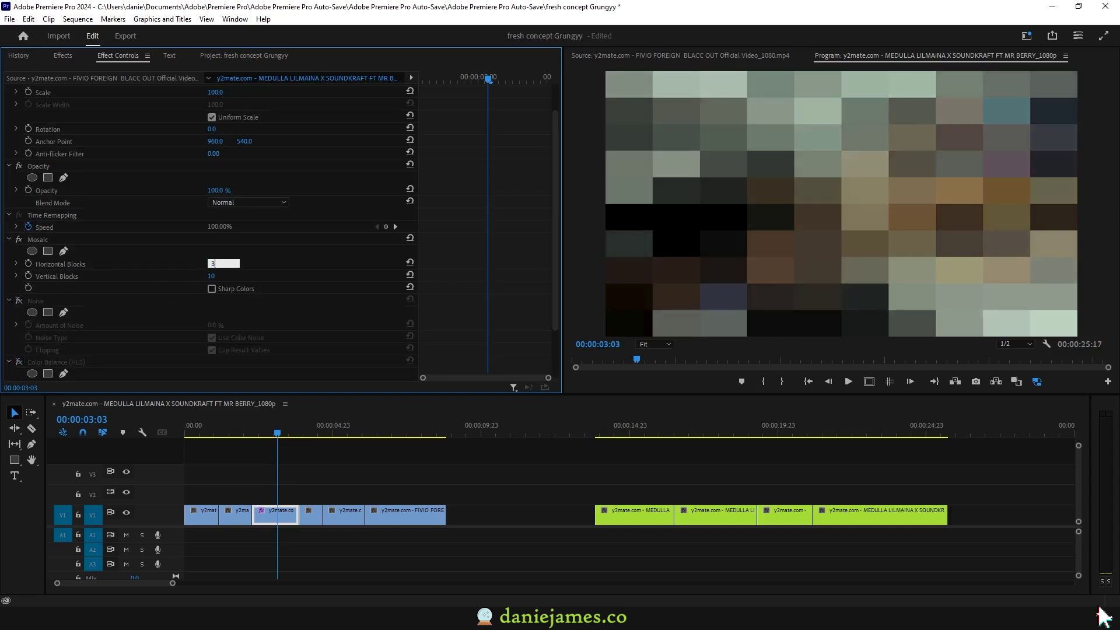
{"action": "type", "text": "300"}
{"action": "left_click", "coordinate": [223, 275]}
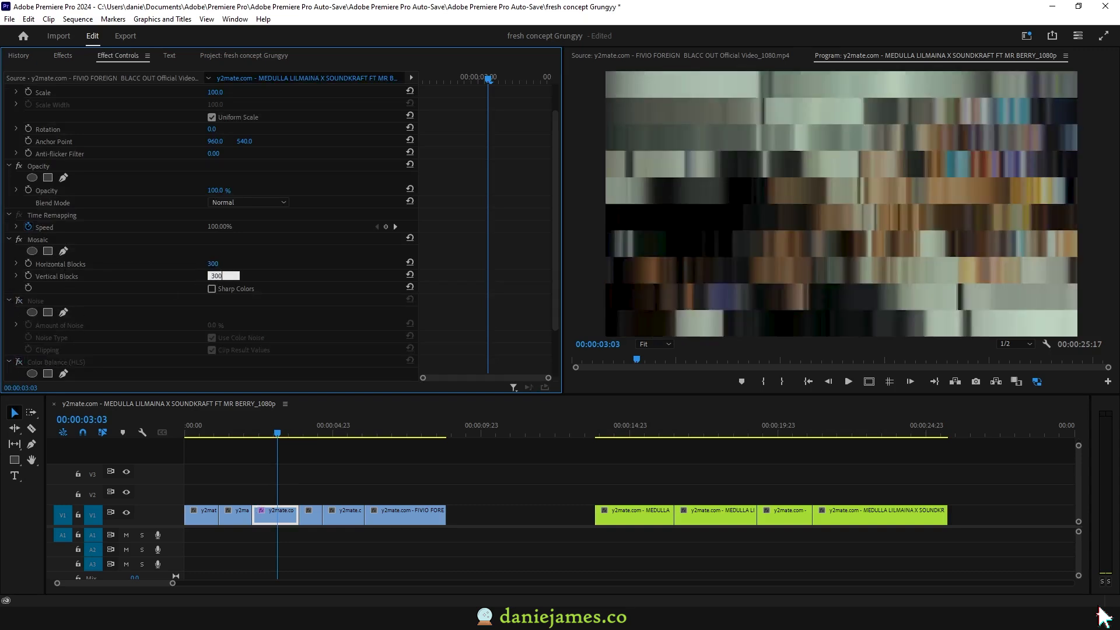
{"action": "key", "text": "Return"}
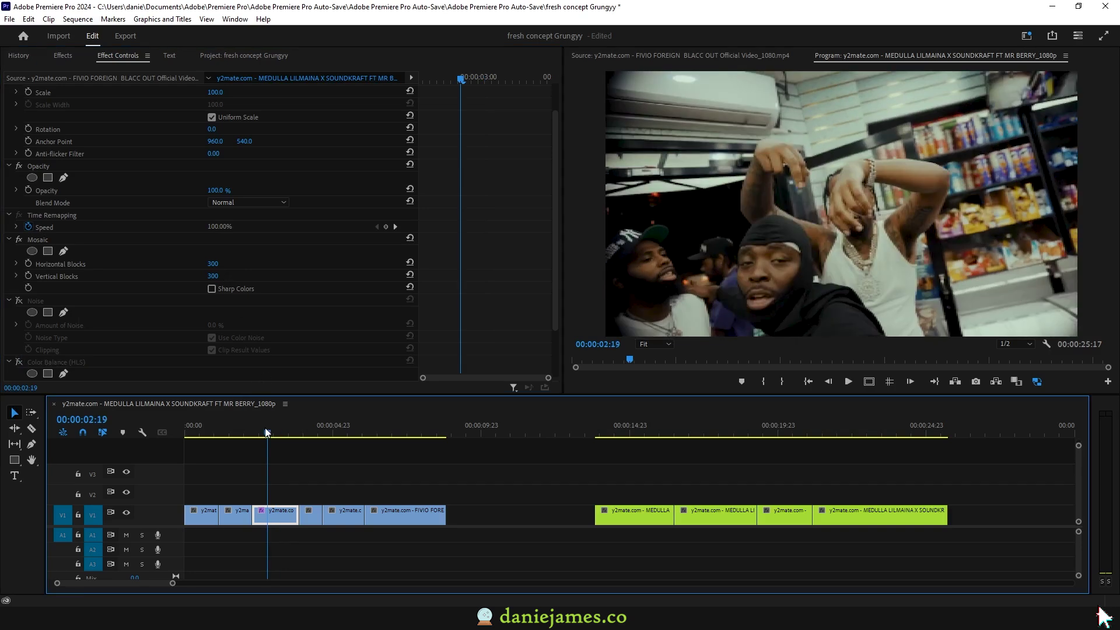
- Re-enable the Noise effect, turn off Use Color Noise and set the amount of noise to 26%
{"action": "left_click_drag", "start_coordinate": [267, 431], "coordinate": [281, 433]}
{"action": "left_click", "coordinate": [22, 238]}
{"action": "scroll", "coordinate": [16, 256], "scroll_direction": "down", "scroll_amount": 2}
{"action": "left_click", "coordinate": [19, 242]}
{"action": "left_click_drag", "start_coordinate": [214, 267], "coordinate": [212, 267]}
{"action": "left_click", "coordinate": [211, 280]}
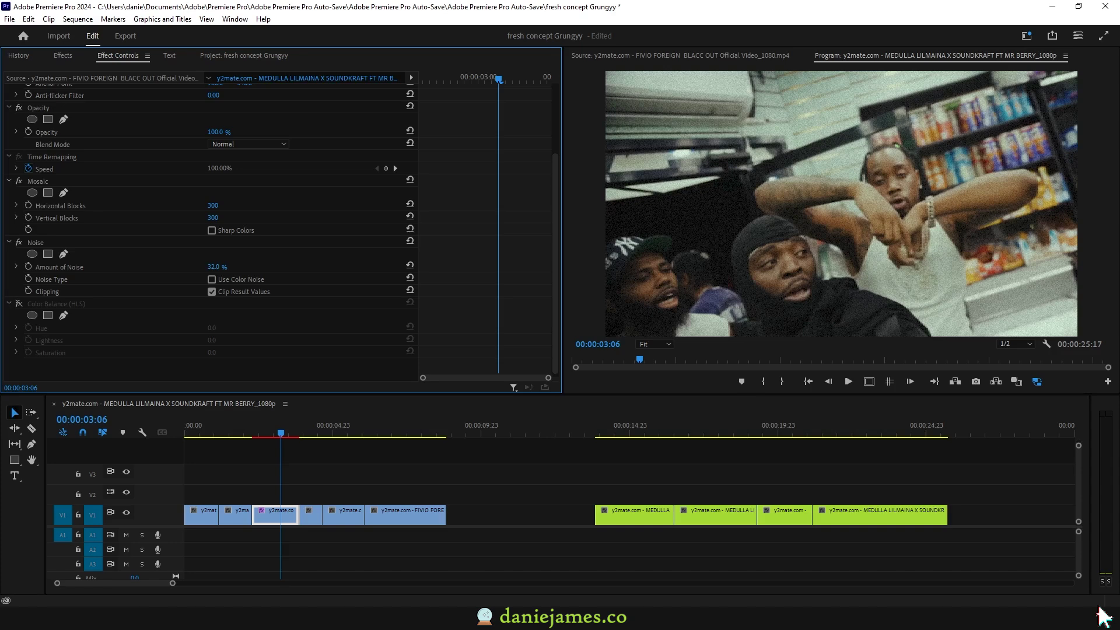
{"action": "left_click", "coordinate": [214, 267]}
{"action": "type", "text": "24"}
{"action": "key", "text": "Return"}
- Re-enable Color Balance (HLS), set its saturation to -100 and scrub through the clip
{"action": "left_click", "coordinate": [270, 432]}
{"action": "left_click", "coordinate": [19, 303]}
{"action": "left_click_drag", "start_coordinate": [216, 354], "coordinate": [152, 354]}
{"action": "mouse_move", "coordinate": [268, 433]}
{"action": "left_mouse_down"}
{"action": "mouse_move", "coordinate": [277, 434]}
{"action": "mouse_move", "coordinate": [258, 434]}
{"action": "mouse_move", "coordinate": [285, 435]}
{"action": "left_mouse_up"}
- Search the effects for curves
{"action": "key", "text": "shift+7"}
{"action": "left_click", "coordinate": [41, 66]}
{"action": "type", "text": "curves"}
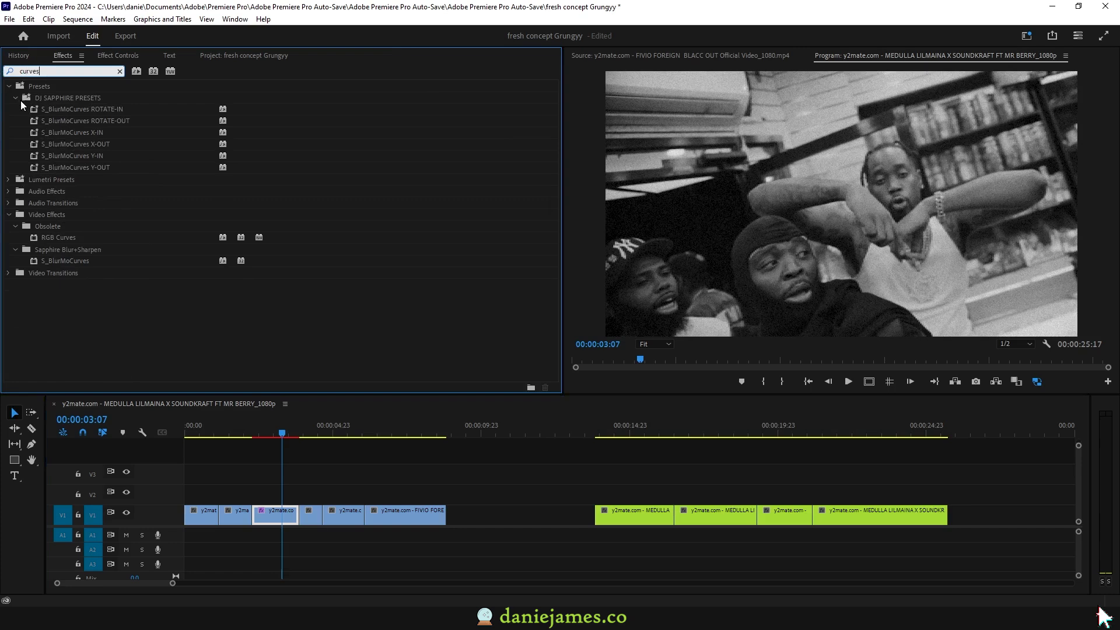
{"action": "type", "text": "ZX"}
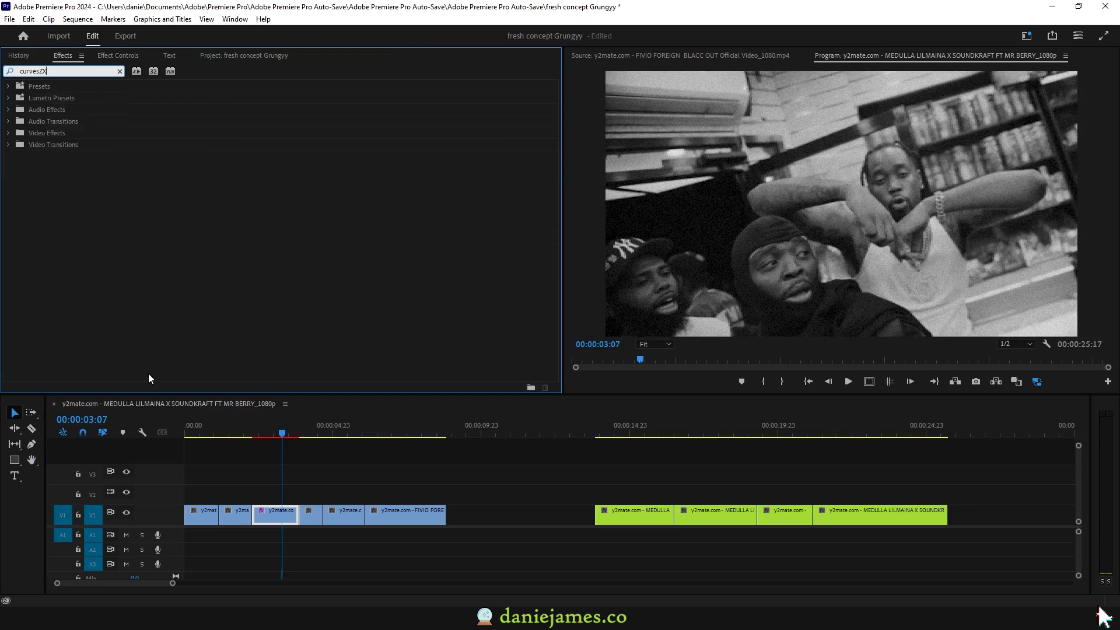
- Remove the Color Balance (HLS) effect from the third clip
{"action": "left_click", "coordinate": [282, 514]}
{"action": "key", "text": "shift+5"}
{"action": "left_click", "coordinate": [63, 302]}
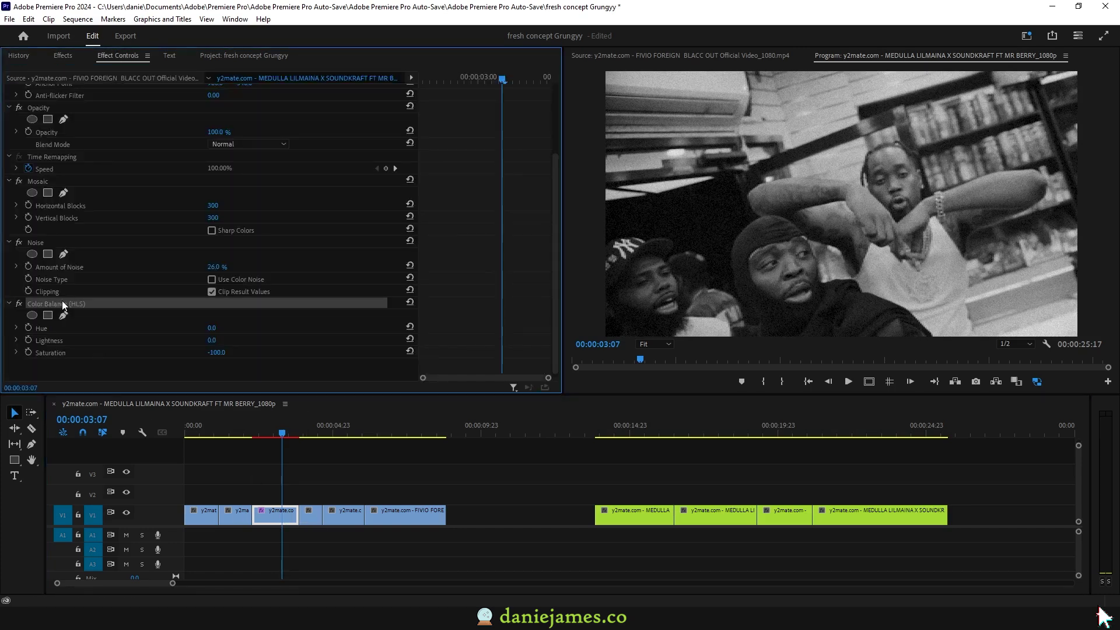
{"action": "key", "text": "Delete"}
- Open Lumetri Color and set the Creative adjustments to saturation 5.4 and sharpen 15.8
{"action": "left_click", "coordinate": [235, 19]}
{"action": "left_click", "coordinate": [259, 266]}
{"action": "scroll", "coordinate": [879, 324], "scroll_direction": "down", "scroll_amount": 3}
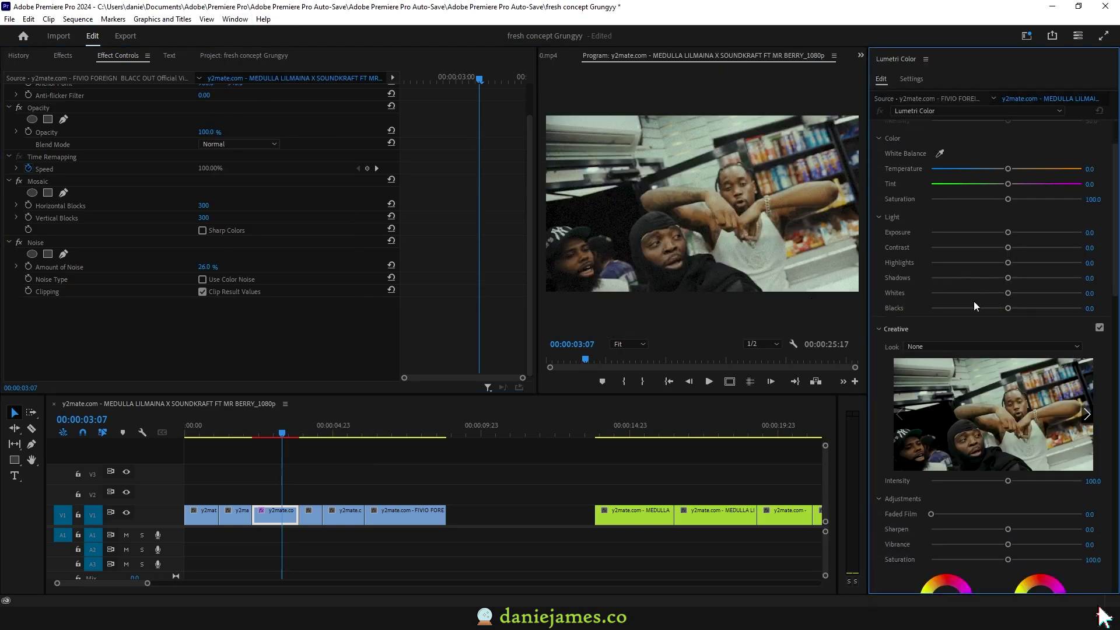
{"action": "scroll", "coordinate": [904, 300], "scroll_direction": "down", "scroll_amount": 3}
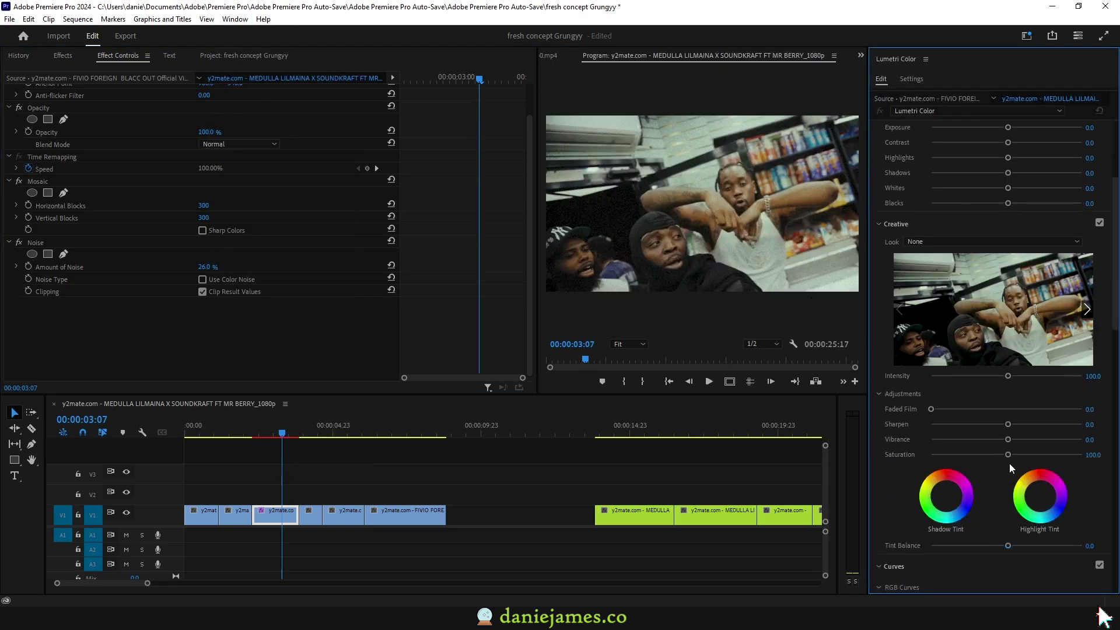
{"action": "left_click_drag", "start_coordinate": [1003, 456], "coordinate": [937, 454]}
{"action": "scroll", "coordinate": [999, 425], "scroll_direction": "down", "scroll_amount": 5}
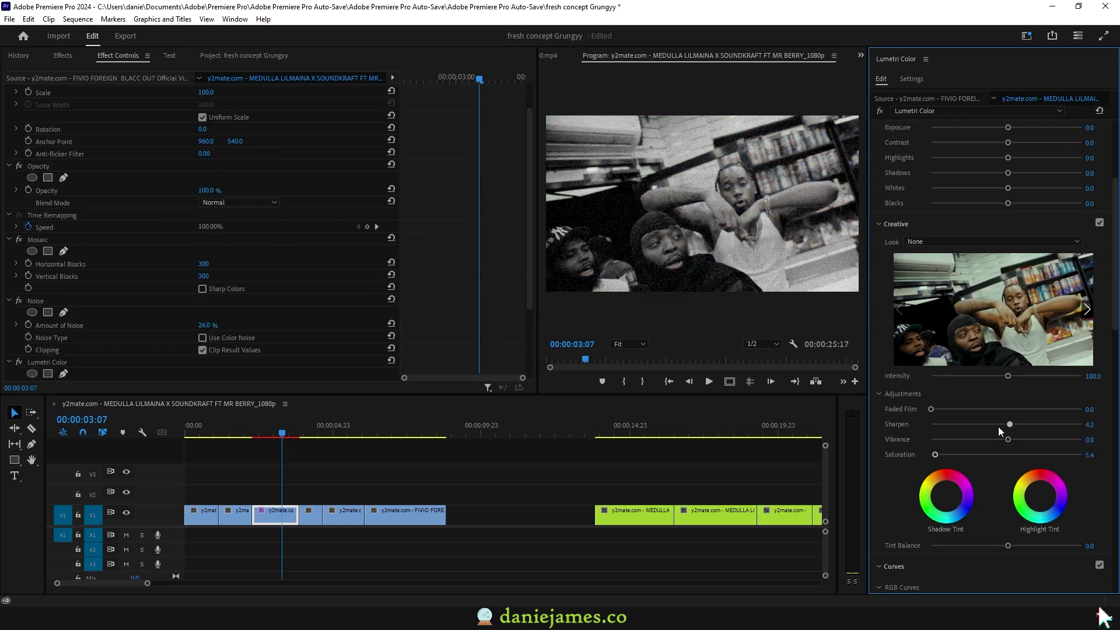
{"action": "mouse_move", "coordinate": [1014, 425]}
{"action": "left_mouse_down"}
{"action": "mouse_move", "coordinate": [1027, 426]}
{"action": "mouse_move", "coordinate": [1018, 429]}
{"action": "left_mouse_up"}
- Shape the white RGB curve into a contrast S-curve by shifting the black point inward, lowering the shadows and lifting the highlights
{"action": "scroll", "coordinate": [892, 456], "scroll_direction": "down", "scroll_amount": 5}
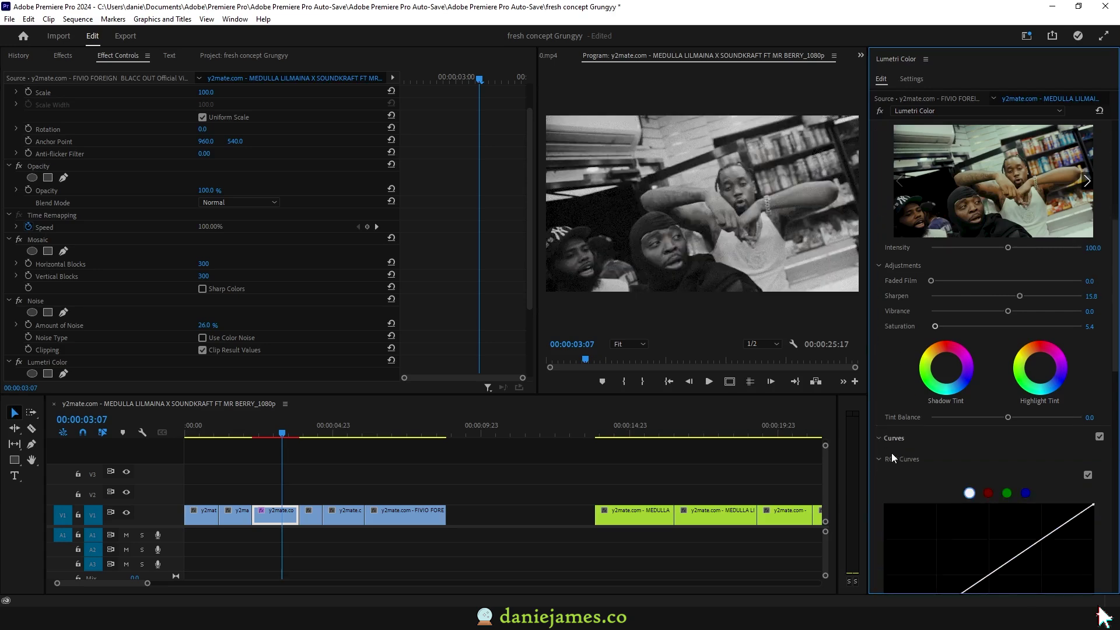
{"action": "scroll", "coordinate": [891, 453], "scroll_direction": "down", "scroll_amount": 2}
{"action": "left_click_drag", "start_coordinate": [884, 459], "coordinate": [913, 461]}
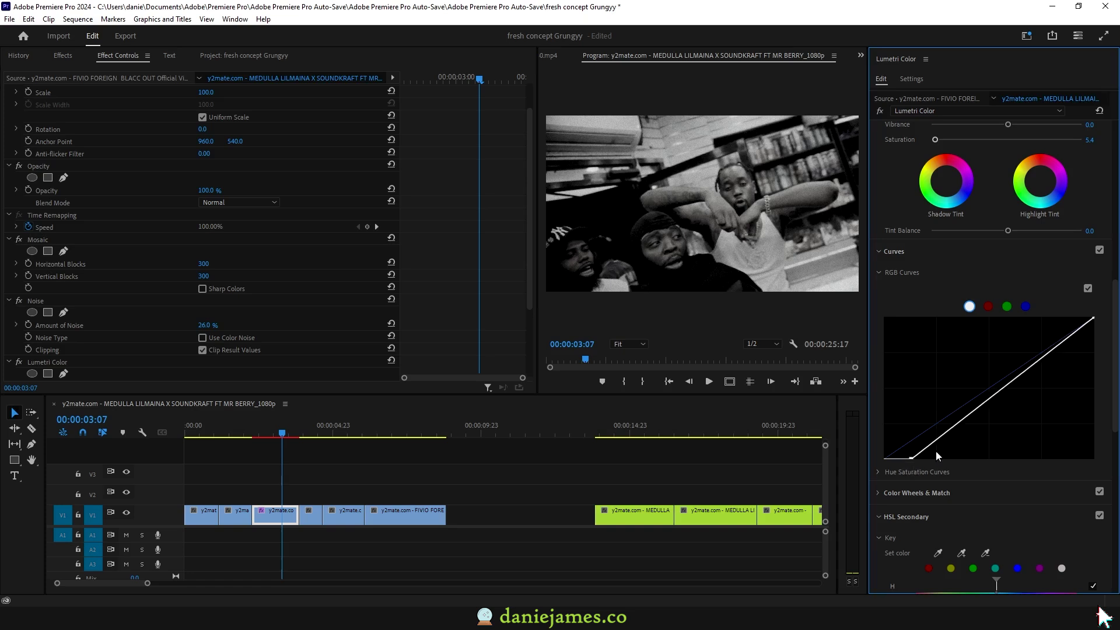
{"action": "left_click_drag", "start_coordinate": [1044, 357], "coordinate": [1037, 350]}
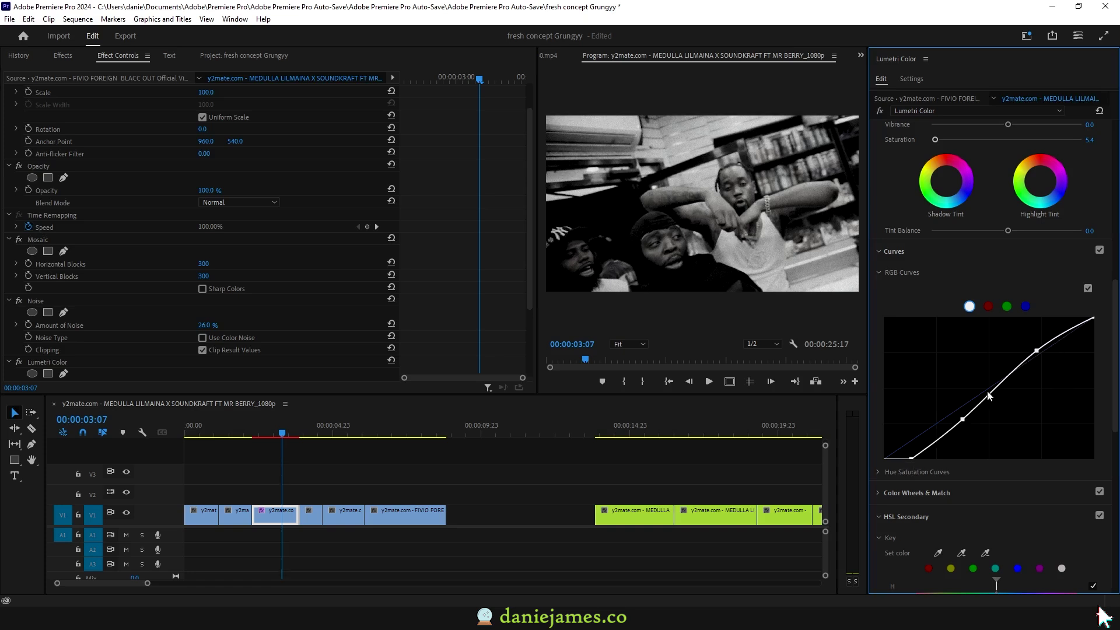
{"action": "left_click_drag", "start_coordinate": [964, 421], "coordinate": [979, 409]}
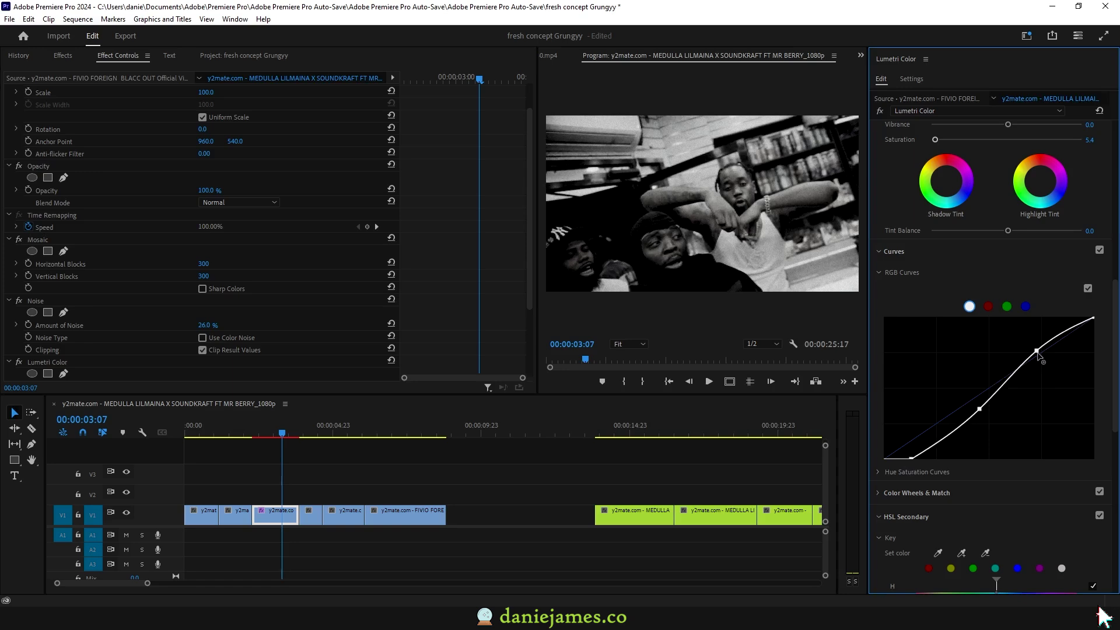
{"action": "left_click_drag", "start_coordinate": [1037, 351], "coordinate": [1033, 346]}
- Slightly raise the Lumetri Exposure on a frame a few frames earlier in the clip
{"action": "key", "text": "Left"}
{"action": "key", "text": "Left"}
{"action": "key", "text": "Left"}
{"action": "scroll", "coordinate": [1050, 304], "scroll_direction": "up", "scroll_amount": 8}
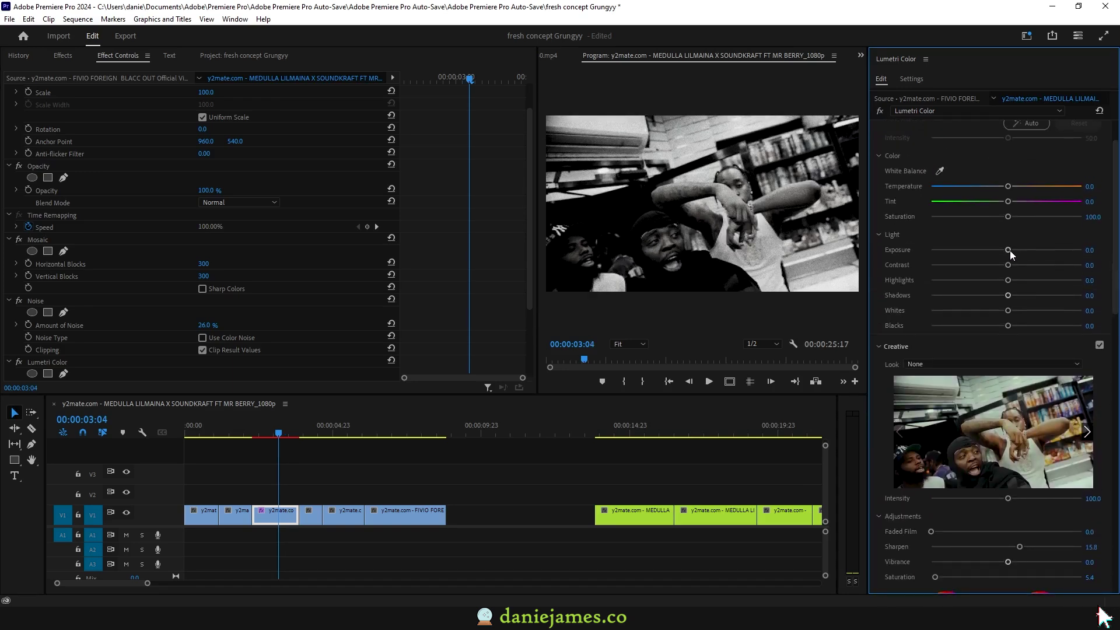
{"action": "left_click_drag", "start_coordinate": [1009, 250], "coordinate": [1019, 251]}
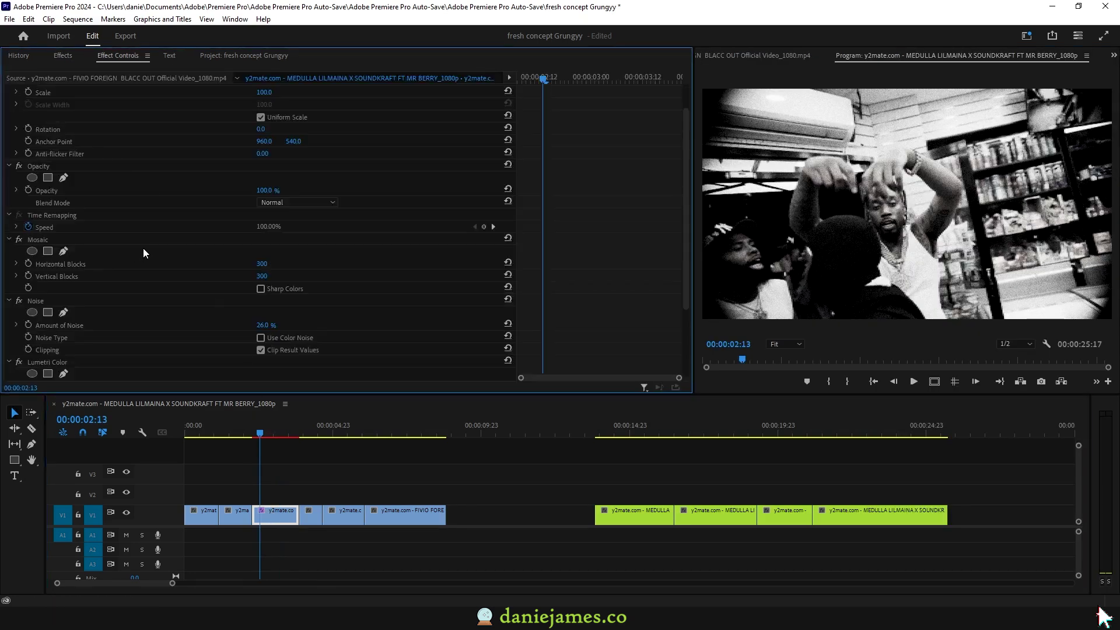
- Keyframe the clip's Scale from 100 at its start to 153 just past its middle, and play the zoom
{"action": "scroll", "coordinate": [145, 253], "scroll_direction": "up", "scroll_amount": 2}
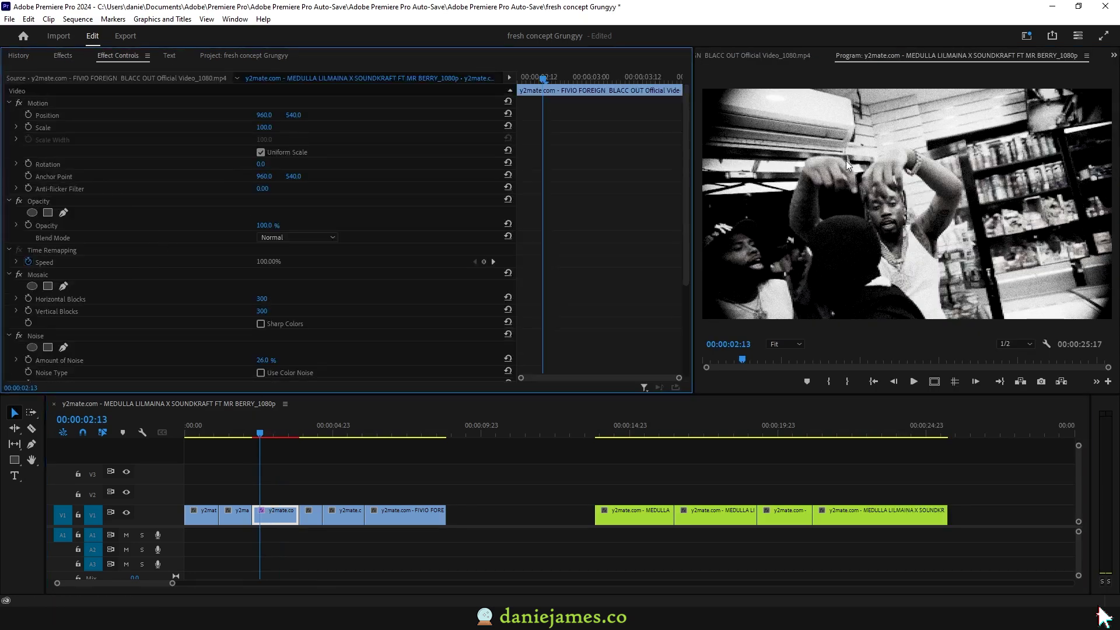
{"action": "left_click_drag", "start_coordinate": [694, 257], "coordinate": [570, 257]}
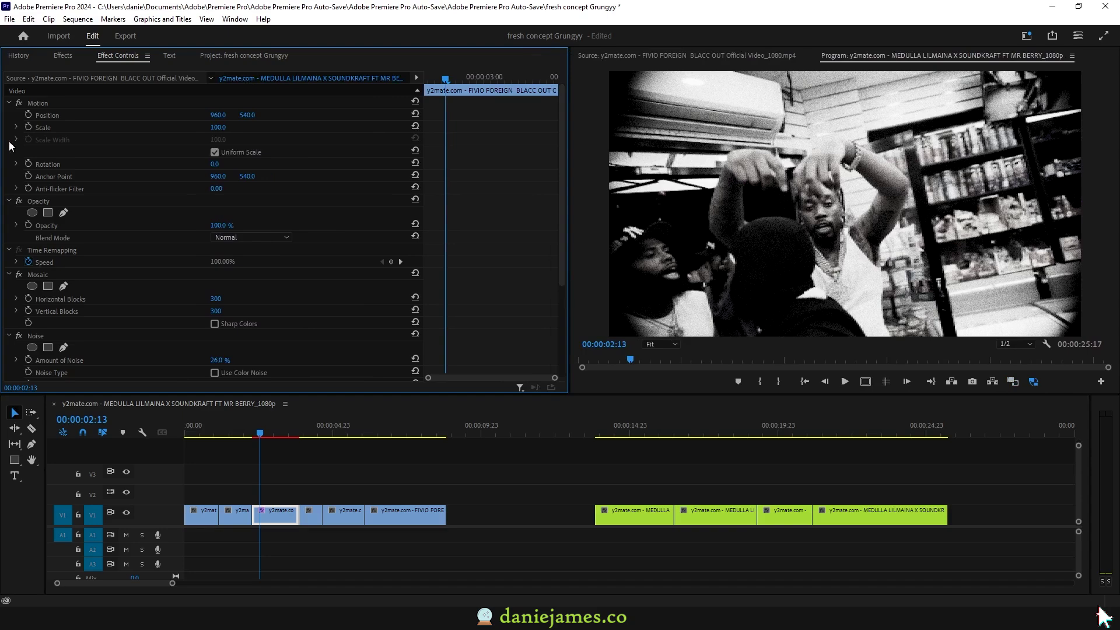
{"action": "left_click", "coordinate": [28, 127]}
{"action": "left_click_drag", "start_coordinate": [446, 78], "coordinate": [501, 87]}
{"action": "left_click_drag", "start_coordinate": [218, 128], "coordinate": [250, 127]}
{"action": "left_click", "coordinate": [255, 426]}
{"action": "key", "text": "space"}
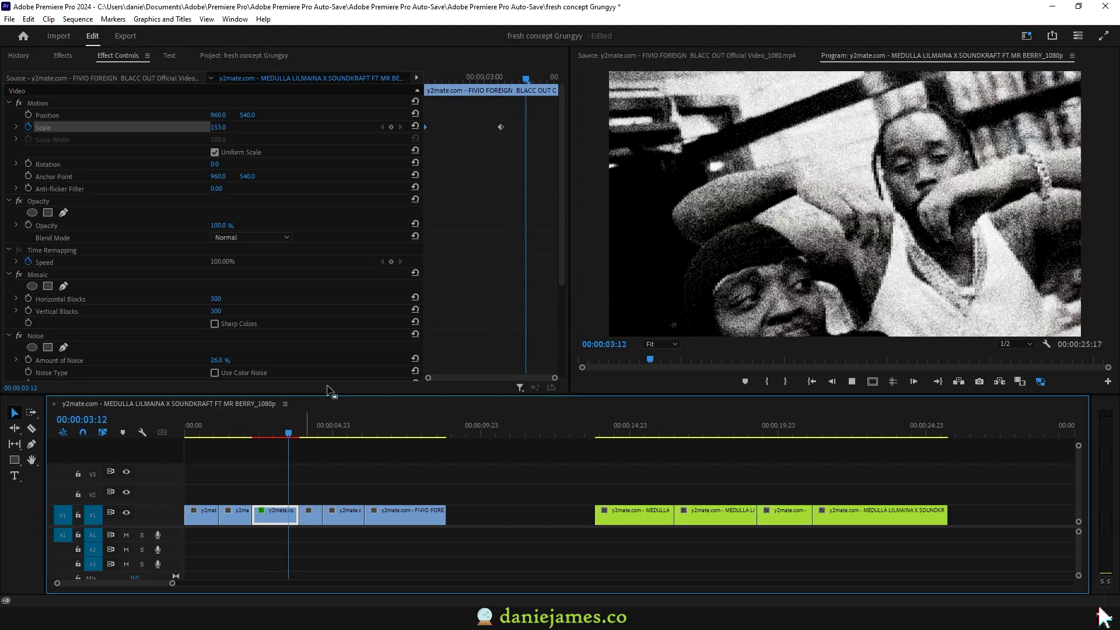
- Retime the second Scale keyframe to about 00:00:03:12 and play the clip to check the zoom
{"action": "left_click", "coordinate": [500, 128]}
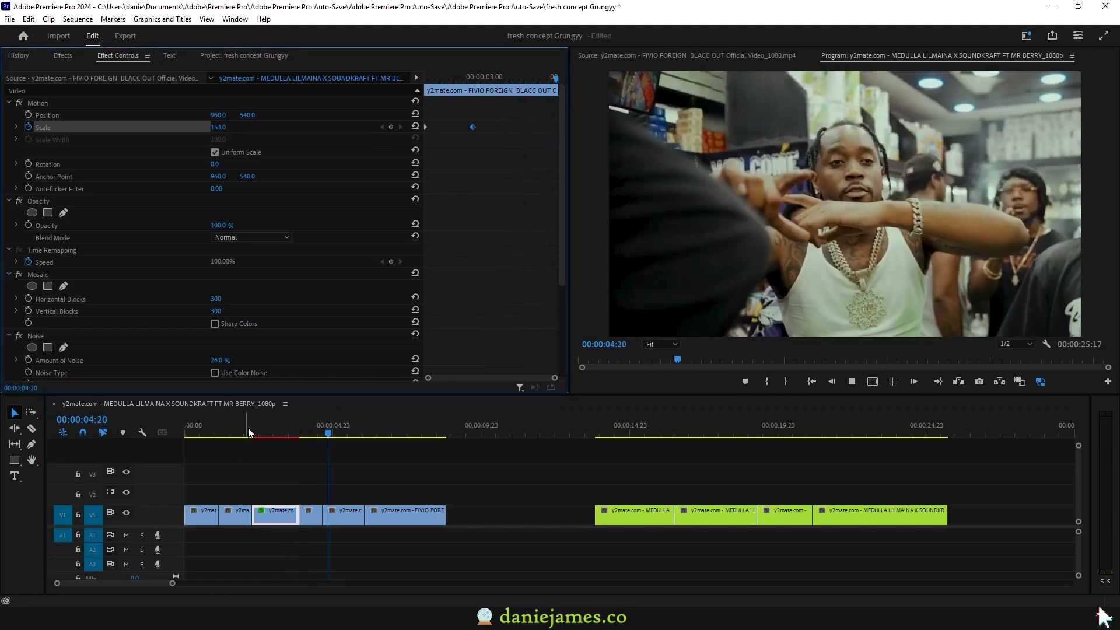
{"action": "left_click", "coordinate": [250, 428]}
{"action": "left_click", "coordinate": [257, 430]}
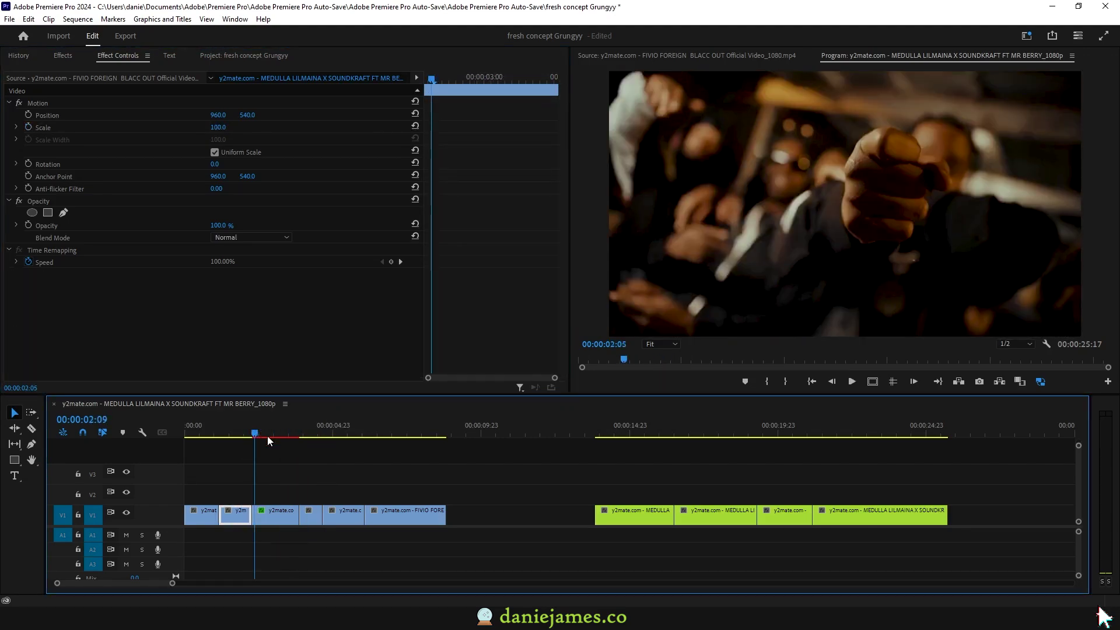
{"action": "key", "text": "space"}
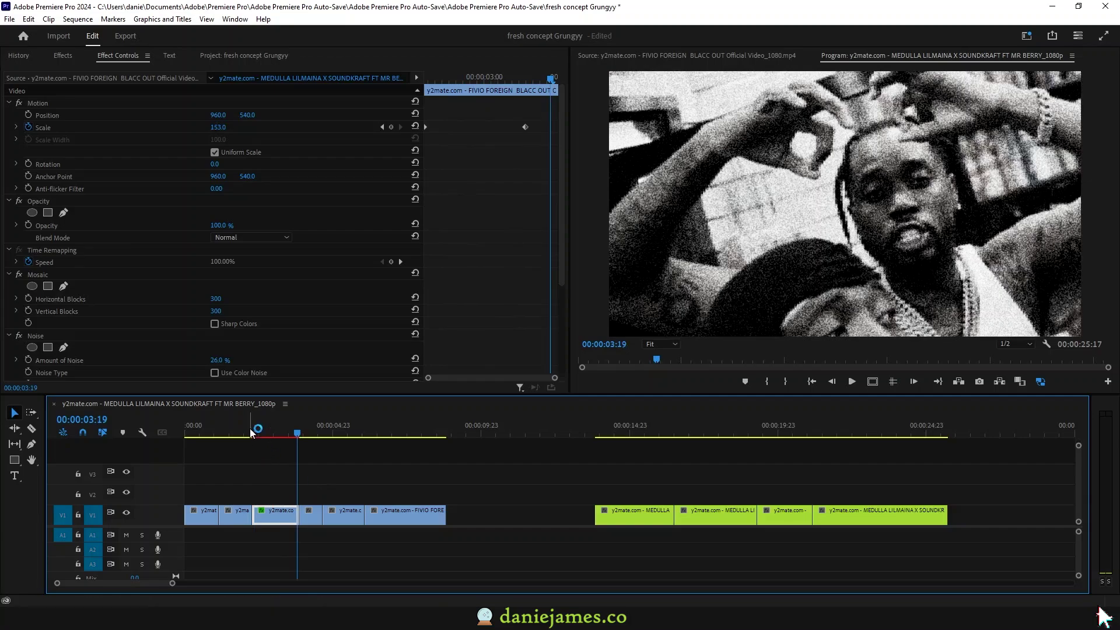
{"action": "left_click", "coordinate": [259, 433]}
{"action": "key", "text": "space"}
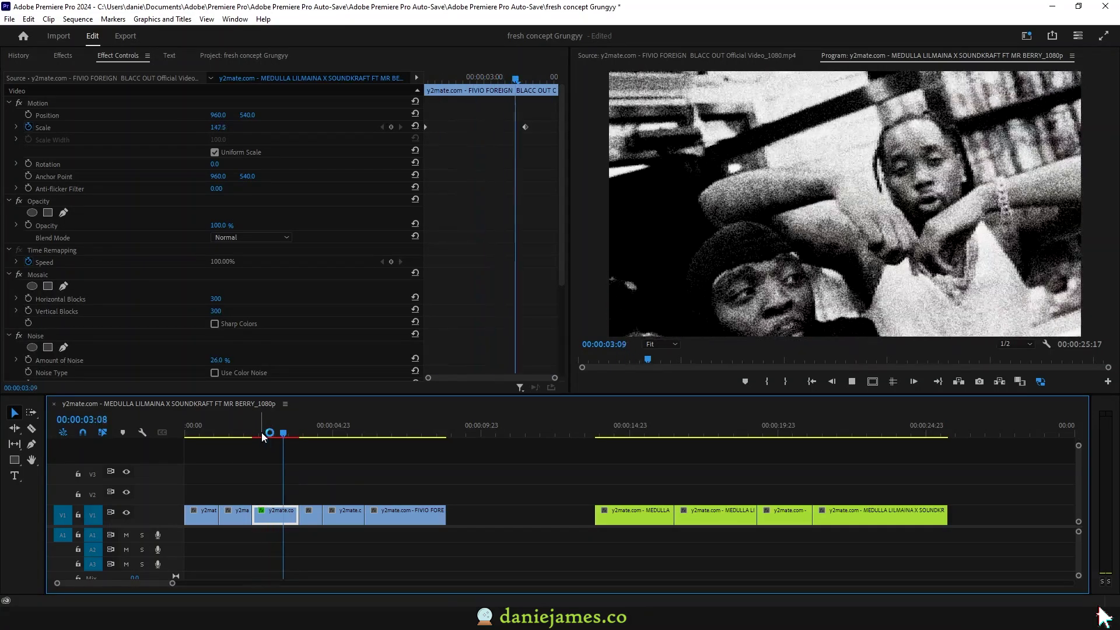
{"action": "key", "text": "space"}
- Duplicate the second green clip onto V2 directly above the original, and disable the original on V1
{"action": "left_click_drag", "start_coordinate": [291, 430], "coordinate": [407, 431]}
{"action": "mouse_move", "coordinate": [704, 418]}
{"action": "left_mouse_down"}
{"action": "mouse_move", "coordinate": [632, 430]}
{"action": "mouse_move", "coordinate": [689, 430]}
{"action": "left_mouse_up"}
{"action": "left_click_drag", "start_coordinate": [718, 511], "coordinate": [715, 493]}
{"action": "left_click", "coordinate": [730, 513]}
{"action": "key", "text": "shift+e"}
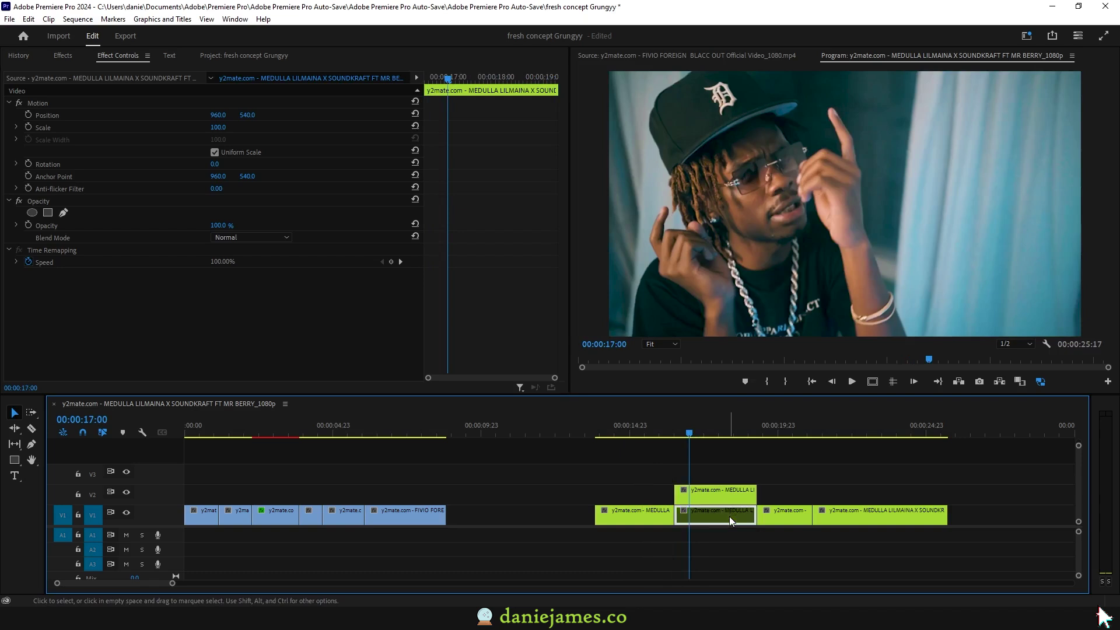
- Set the Scale of the duplicated clip on V2 to 20
{"action": "left_click", "coordinate": [768, 482]}
{"action": "left_click", "coordinate": [708, 488]}
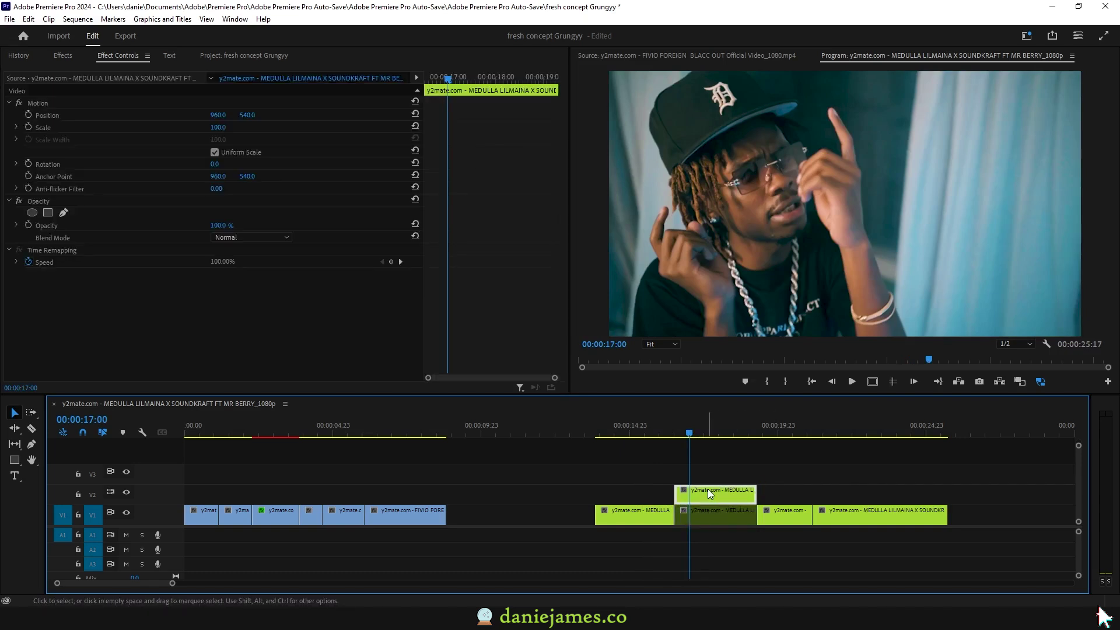
{"action": "left_click_drag", "start_coordinate": [213, 128], "coordinate": [165, 128]}
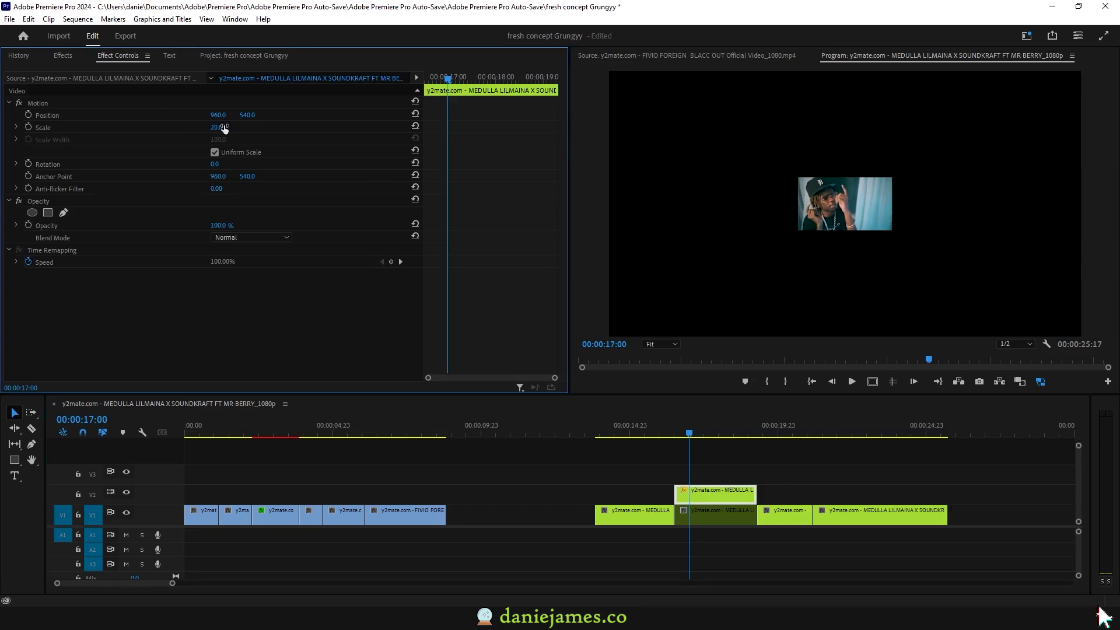
- Nest the scaled-down clip on V2 and set the nested sequence's Scale to 502
{"action": "right_click", "coordinate": [722, 495]}
{"action": "left_click", "coordinate": [768, 315]}
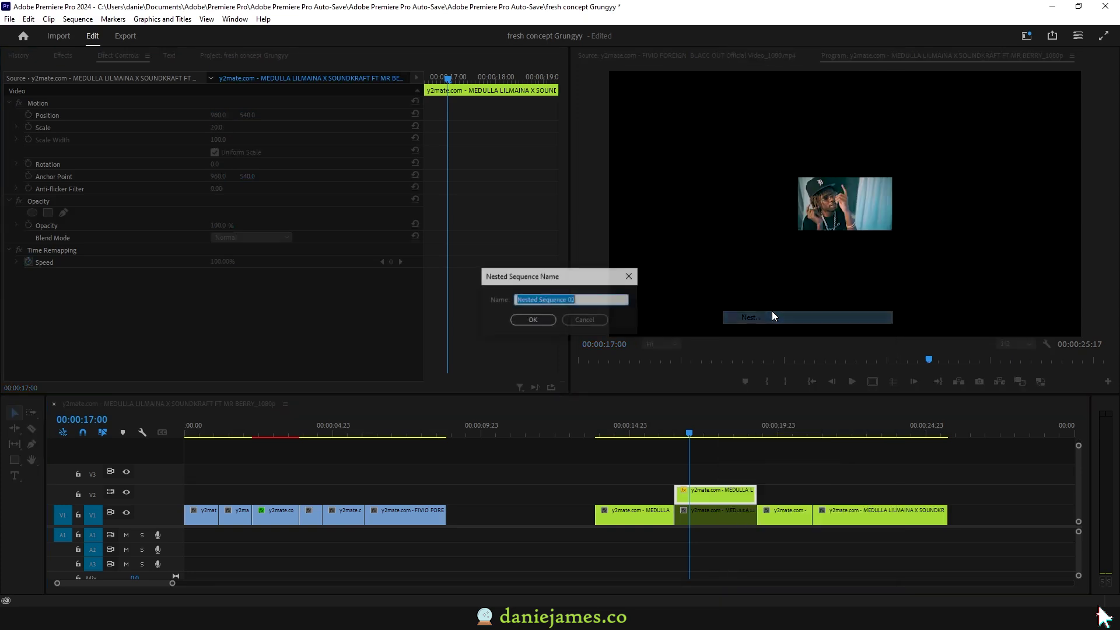
{"action": "left_click", "coordinate": [544, 321]}
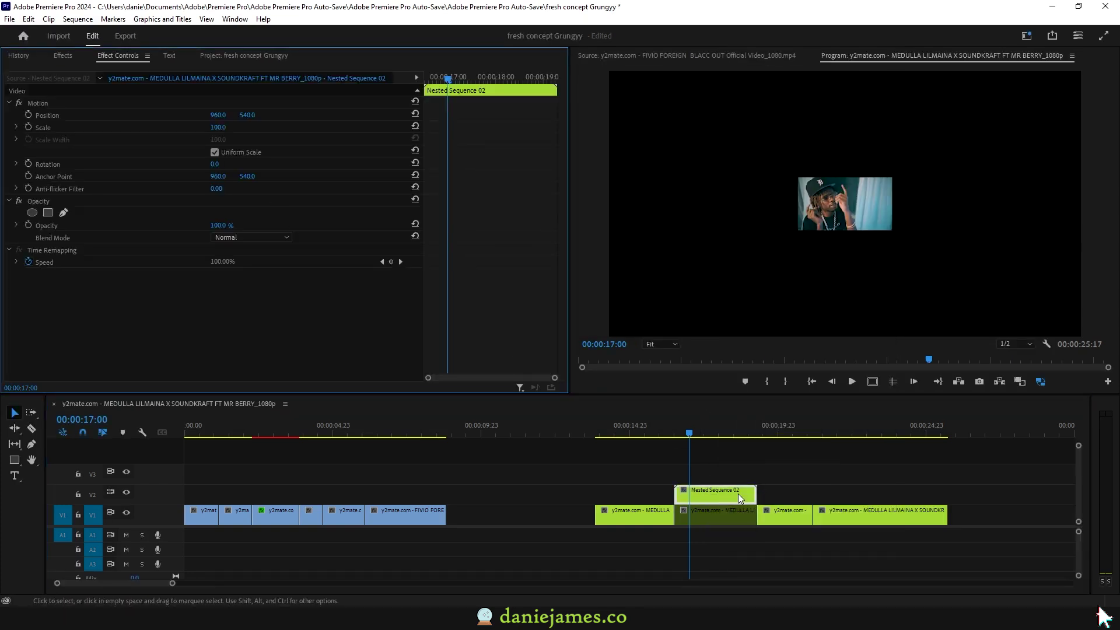
{"action": "left_click_drag", "start_coordinate": [220, 130], "coordinate": [448, 275]}
{"action": "left_click_drag", "start_coordinate": [689, 433], "coordinate": [724, 435]}
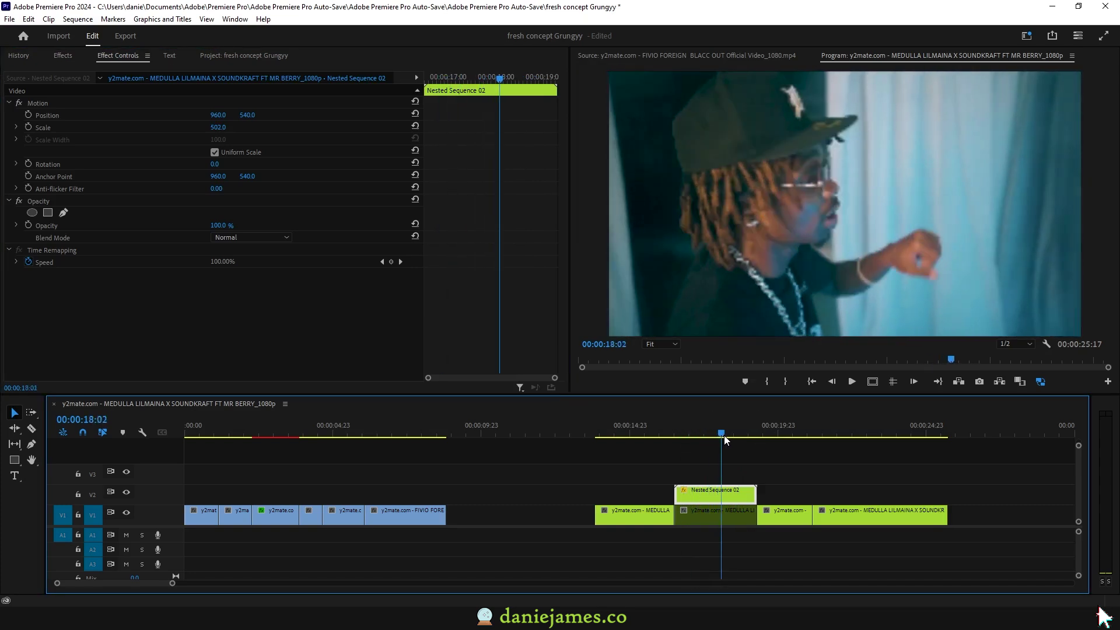
- Copy the Noise effect from the third blue clip onto the nested sequence on V2
{"action": "left_click", "coordinate": [63, 55]}
{"action": "left_click", "coordinate": [275, 517]}
{"action": "key", "text": "shift+5"}
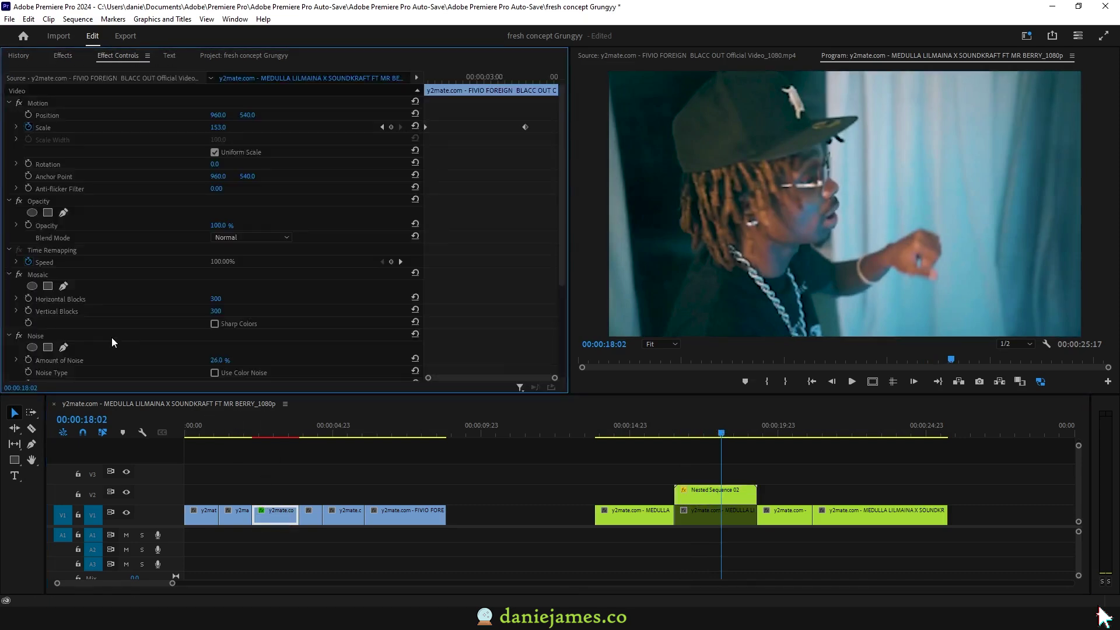
{"action": "left_click", "coordinate": [103, 337]}
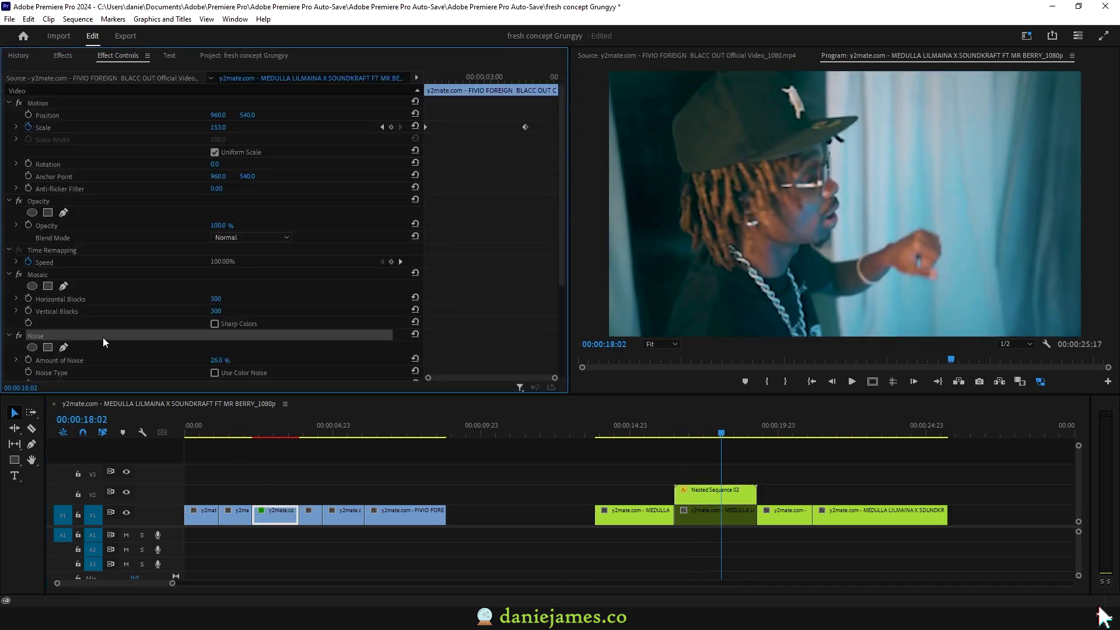
{"action": "left_click", "coordinate": [695, 490]}
{"action": "key", "text": "ctrl+v"}
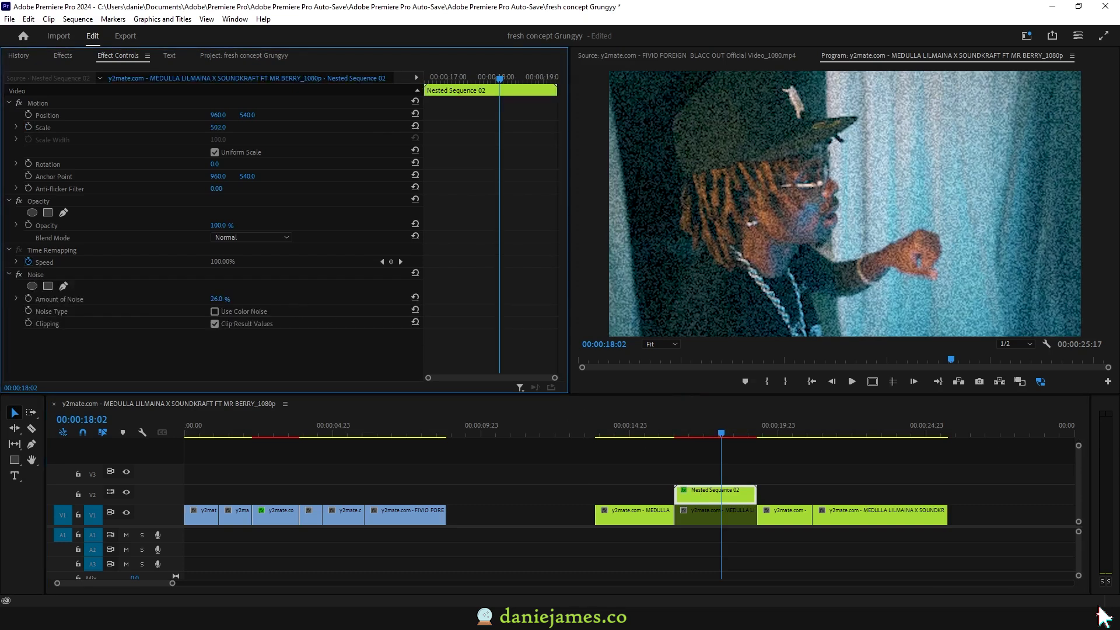
- Set the nested sequence's Amount of Noise to 7% and keep color noise off
{"action": "type", "text": "7"}
{"action": "key", "text": "Return"}
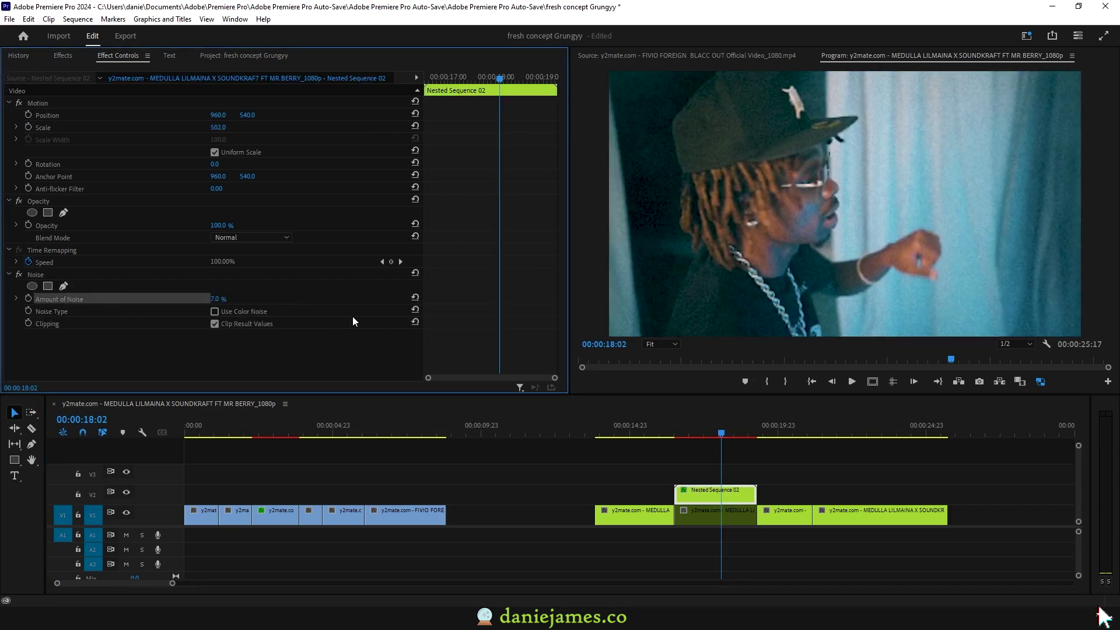
{"action": "left_click", "coordinate": [215, 312]}
{"action": "mouse_move", "coordinate": [720, 433]}
{"action": "left_mouse_down"}
{"action": "mouse_move", "coordinate": [692, 432]}
{"action": "mouse_move", "coordinate": [725, 432]}
{"action": "left_mouse_up"}
- Apply the S_Hotspots effect to the nested sequence on V2
{"action": "key", "text": "shift+7"}
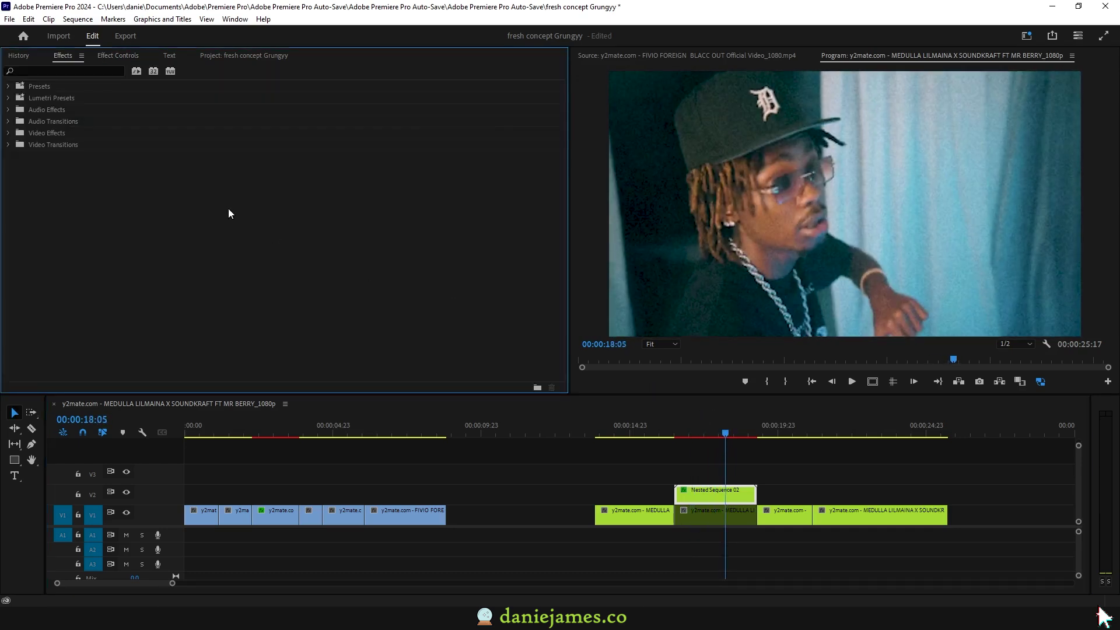
{"action": "left_click", "coordinate": [68, 67]}
{"action": "type", "text": "s_hot"}
{"action": "left_click_drag", "start_coordinate": [87, 155], "coordinate": [715, 494]}
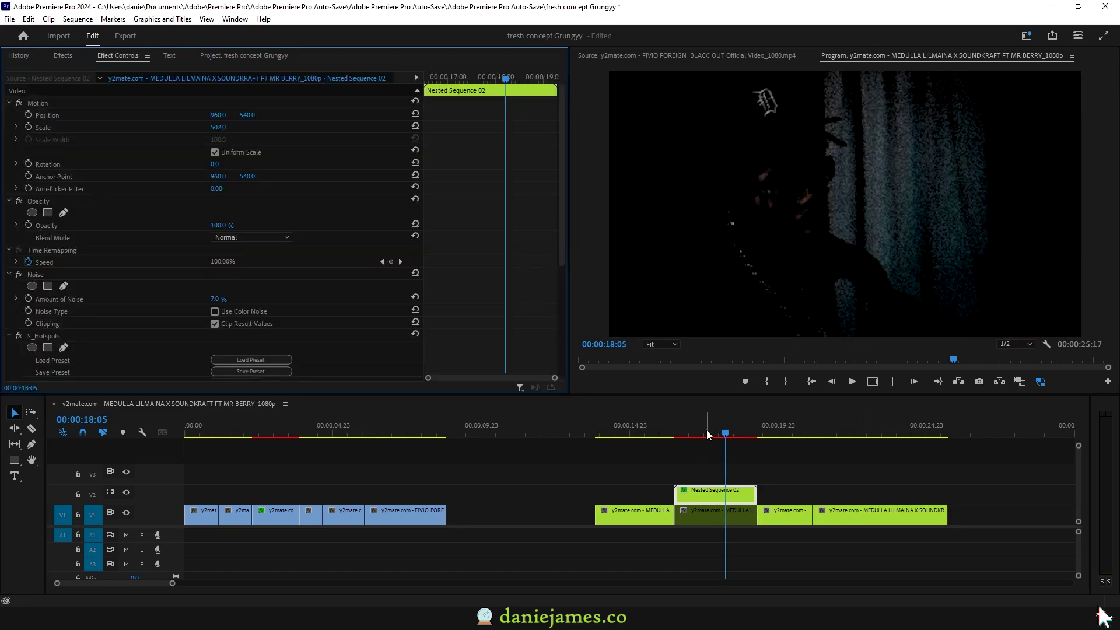
- Set the S_Hotspots Threshold to about 0.30 and Brightness to about 1.48, and check the look across the clip
{"action": "scroll", "coordinate": [131, 334], "scroll_direction": "down", "scroll_amount": 5}
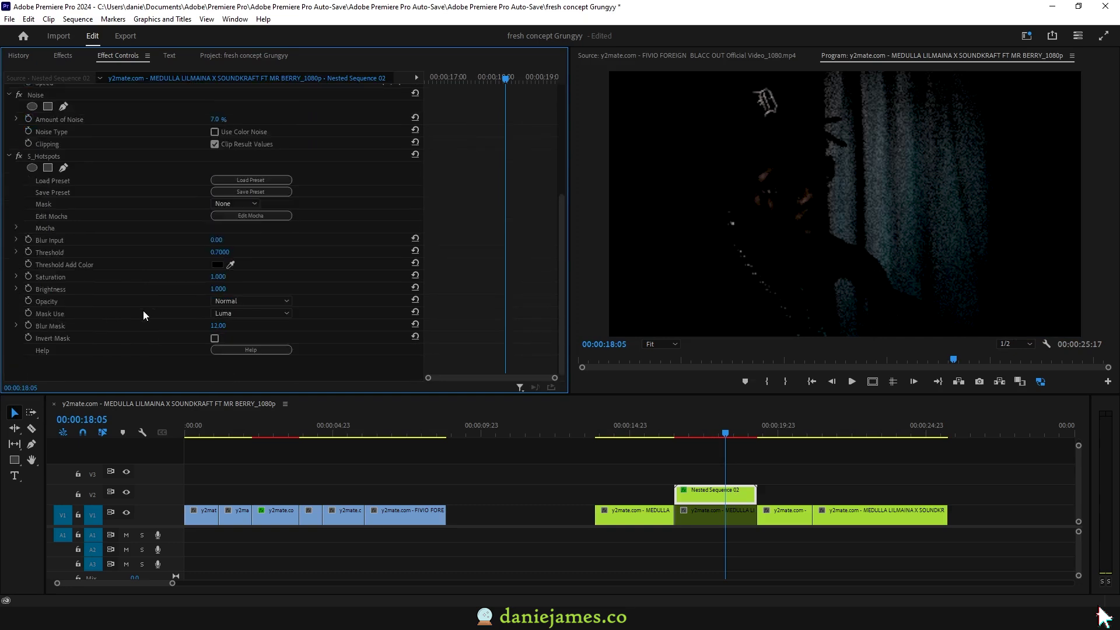
{"action": "left_click", "coordinate": [17, 252]}
{"action": "mouse_move", "coordinate": [142, 275]}
{"action": "left_mouse_down"}
{"action": "mouse_move", "coordinate": [166, 274]}
{"action": "mouse_move", "coordinate": [119, 275]}
{"action": "mouse_move", "coordinate": [134, 275]}
{"action": "left_mouse_up"}
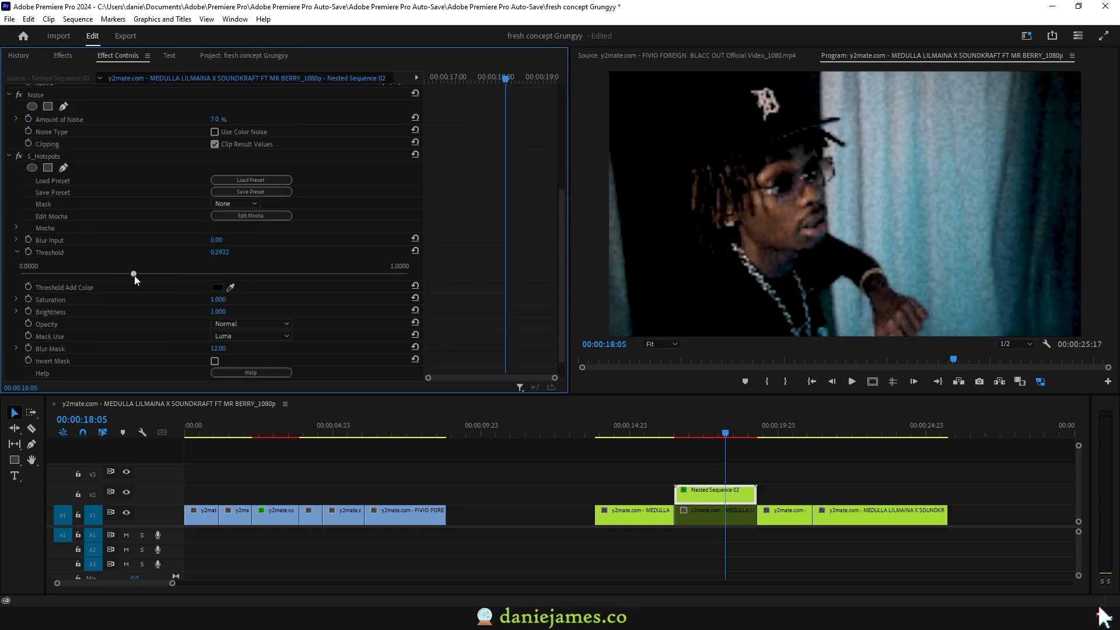
{"action": "left_click", "coordinate": [17, 311]}
{"action": "left_click_drag", "start_coordinate": [100, 332], "coordinate": [135, 333]}
{"action": "left_click", "coordinate": [698, 434]}
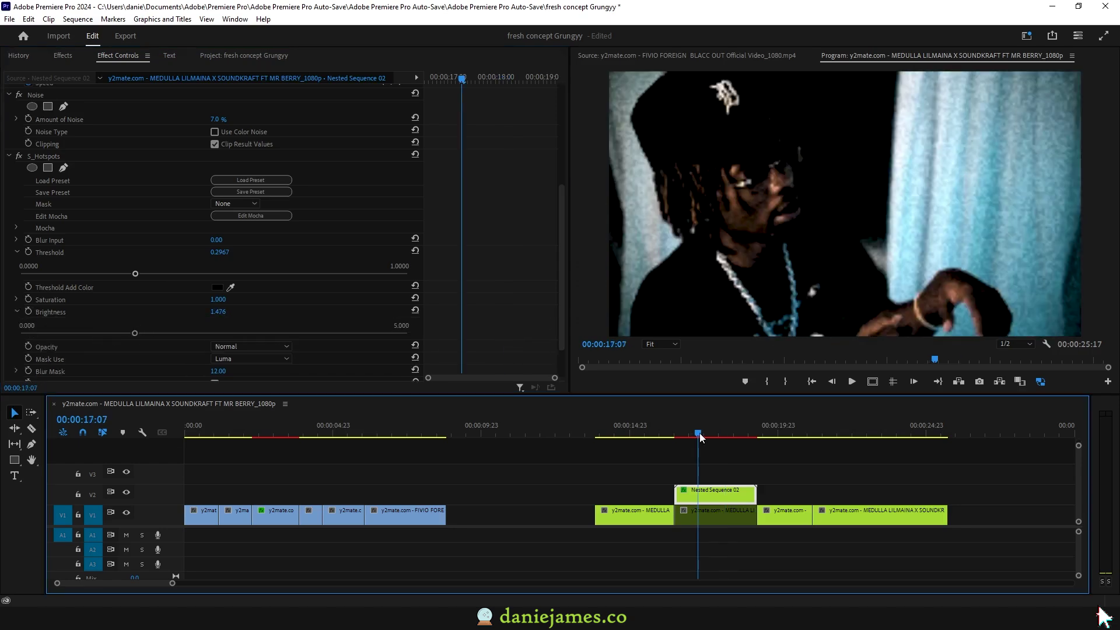
{"action": "mouse_move", "coordinate": [699, 438]}
{"action": "left_mouse_down"}
{"action": "mouse_move", "coordinate": [716, 437]}
{"action": "mouse_move", "coordinate": [692, 437]}
{"action": "left_mouse_up"}
- Apply the S_Flicker effect from Sapphire Time to the nested sequence on V2
{"action": "left_click", "coordinate": [63, 56]}
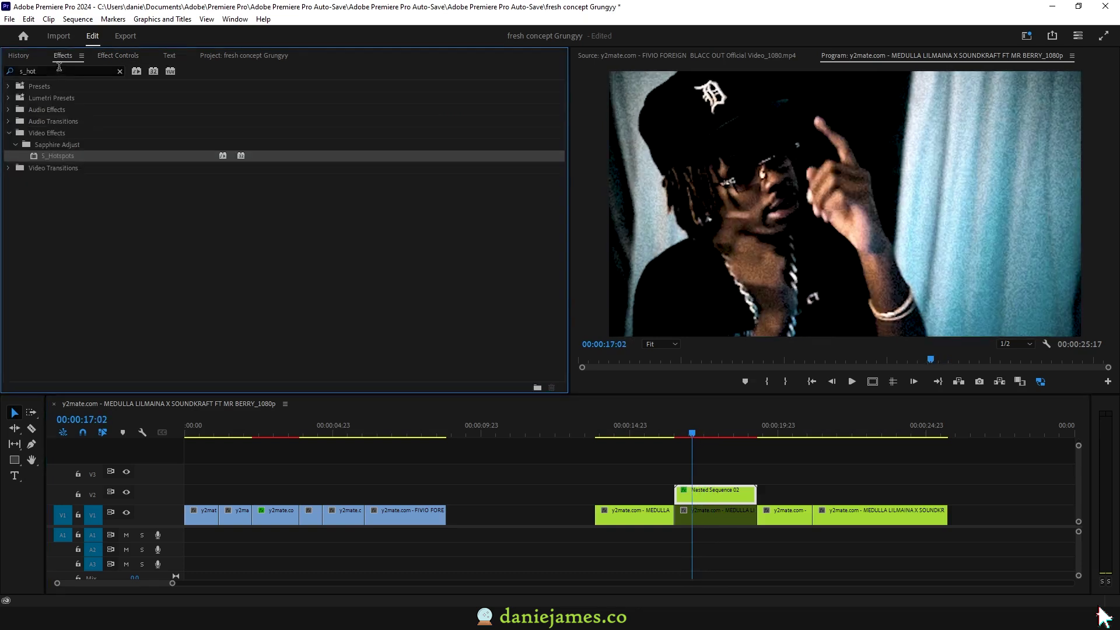
{"action": "left_click", "coordinate": [59, 69]}
{"action": "type", "text": "s_flicker"}
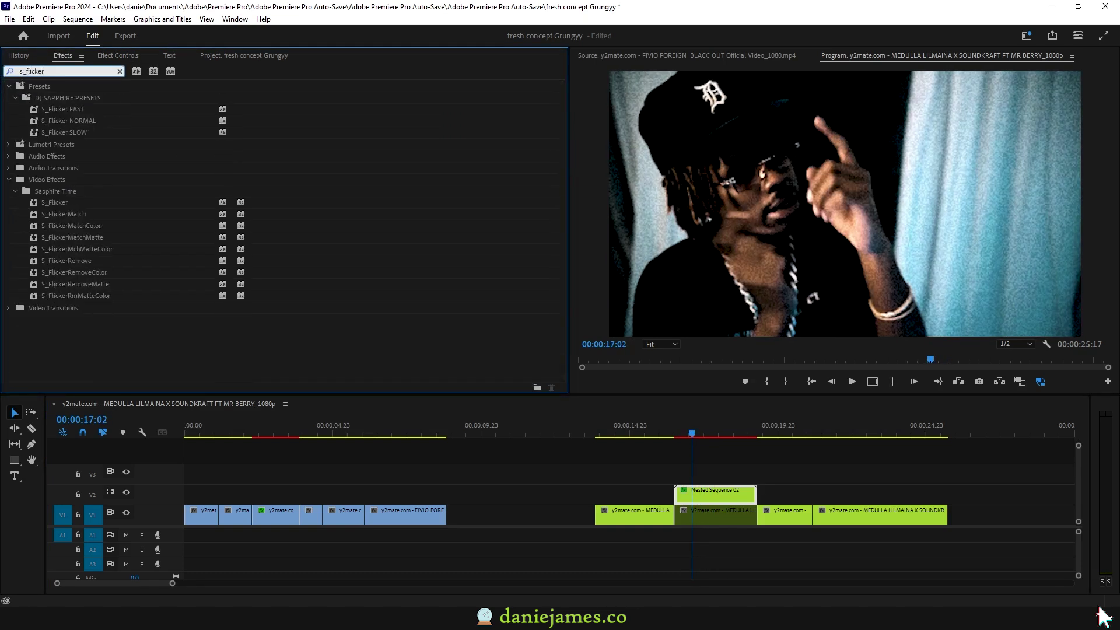
{"action": "left_click_drag", "start_coordinate": [54, 202], "coordinate": [736, 493]}
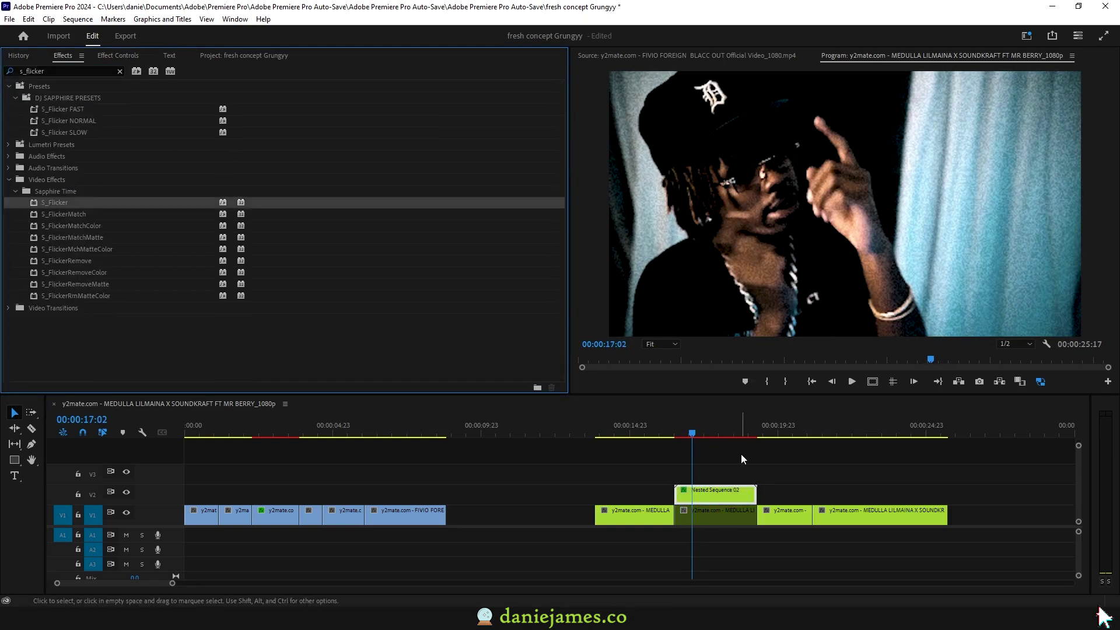
{"action": "key", "text": "shift+5"}
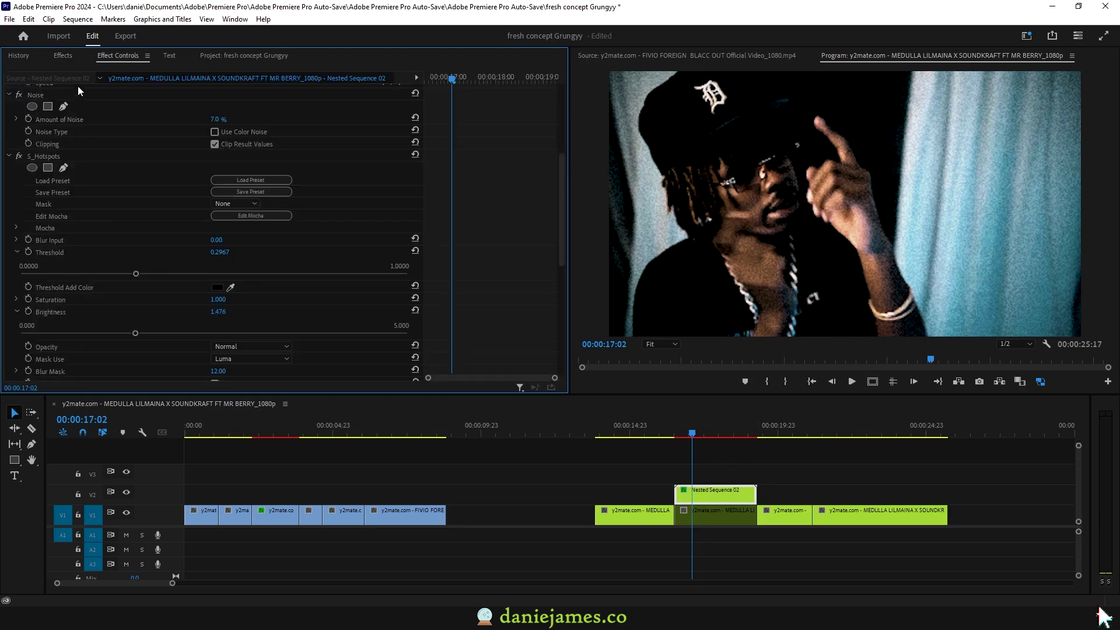
- Apply RGB Curves to the nested sequence, and collapse the S_Hotspots and S_Flicker settings
{"action": "left_click", "coordinate": [63, 55]}
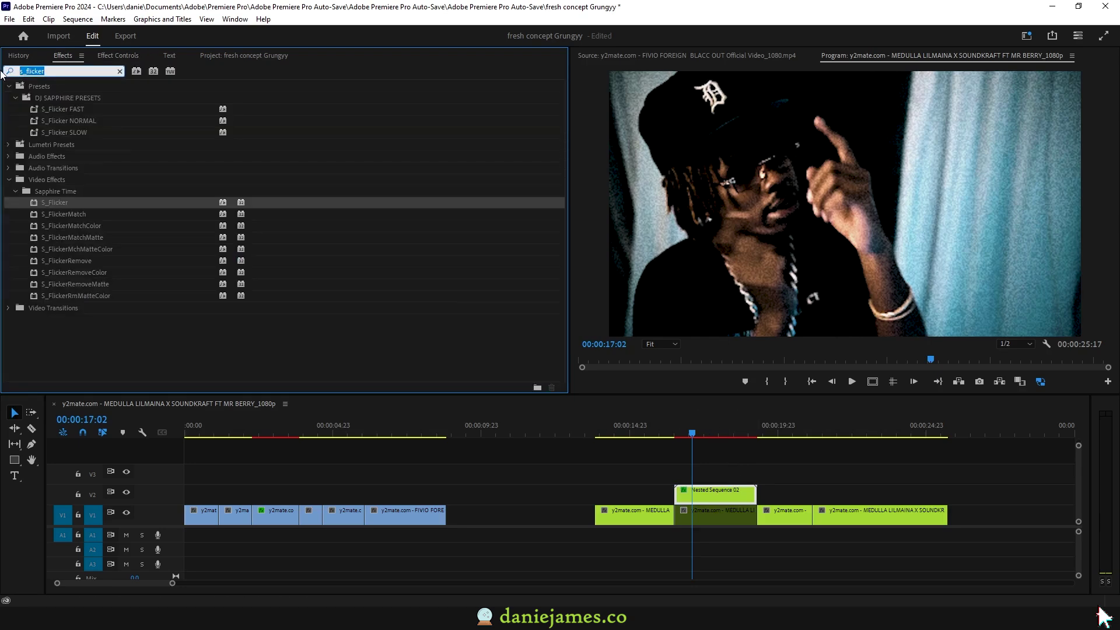
{"action": "type", "text": "curves"}
{"action": "left_click_drag", "start_coordinate": [264, 245], "coordinate": [723, 495]}
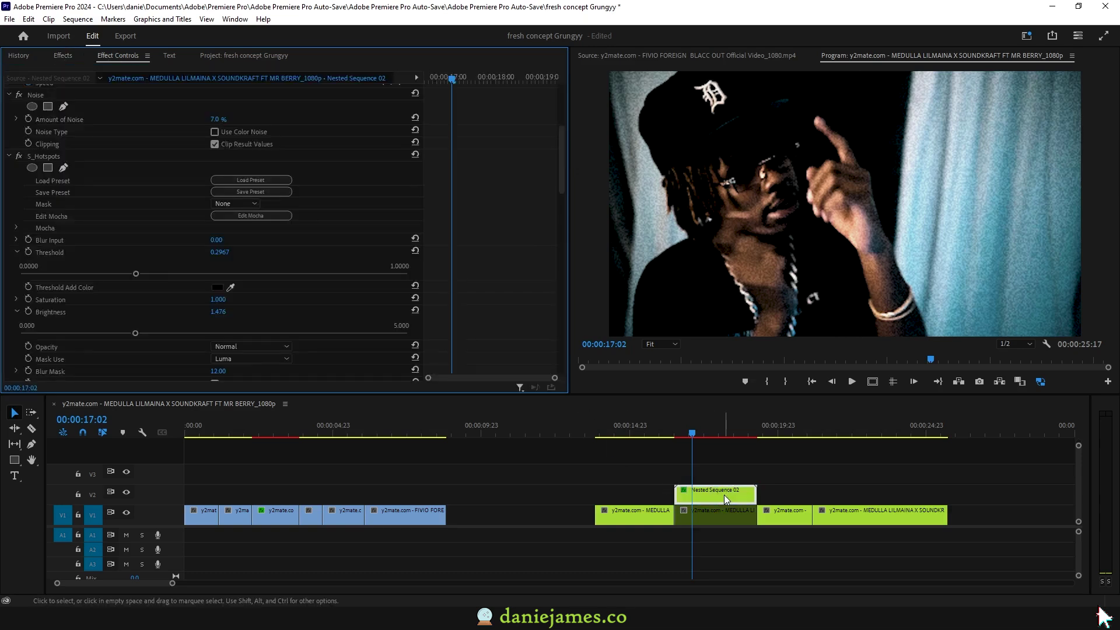
{"action": "left_click", "coordinate": [9, 157]}
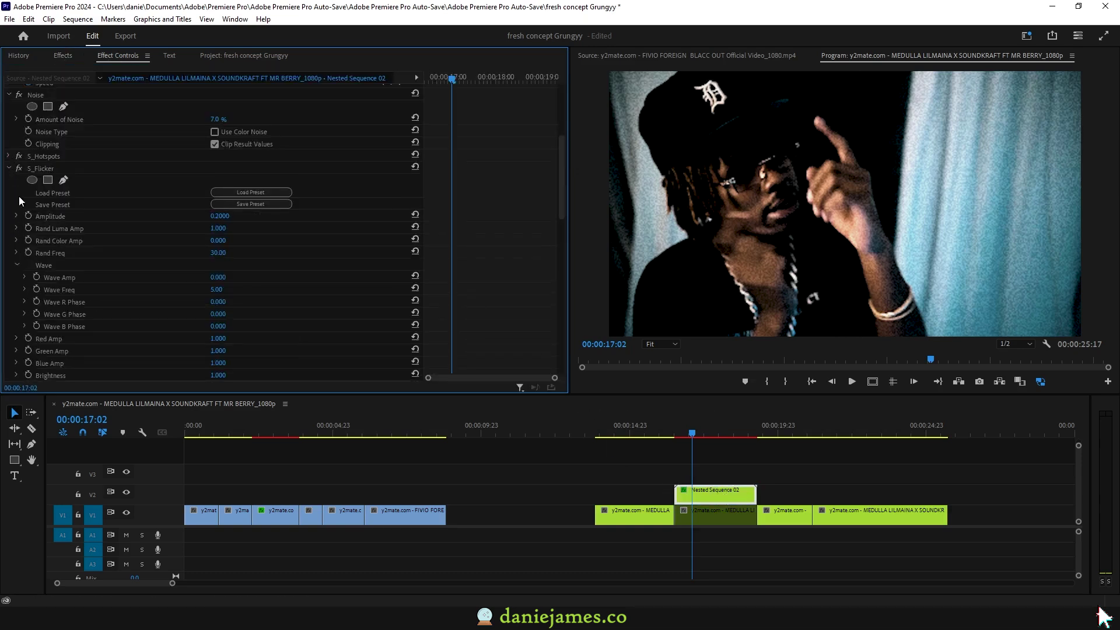
{"action": "left_click", "coordinate": [8, 169]}
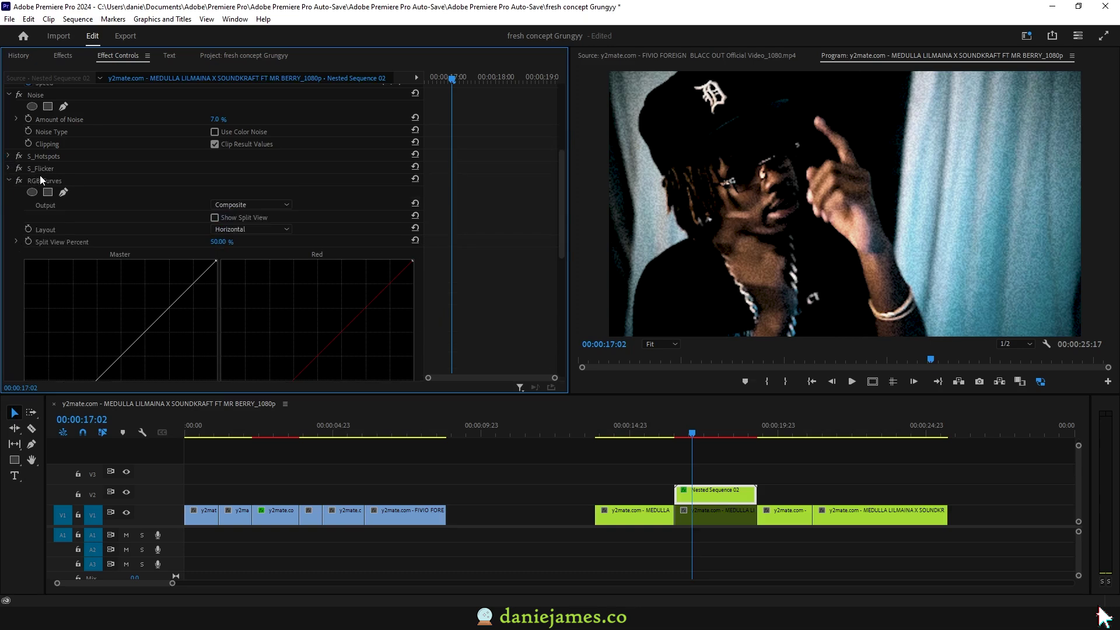
- Try placing RGB Curves above S_Hotspots and bending its Master curve into a contrast-boosting S shape
{"action": "left_click_drag", "start_coordinate": [43, 181], "coordinate": [33, 156]}
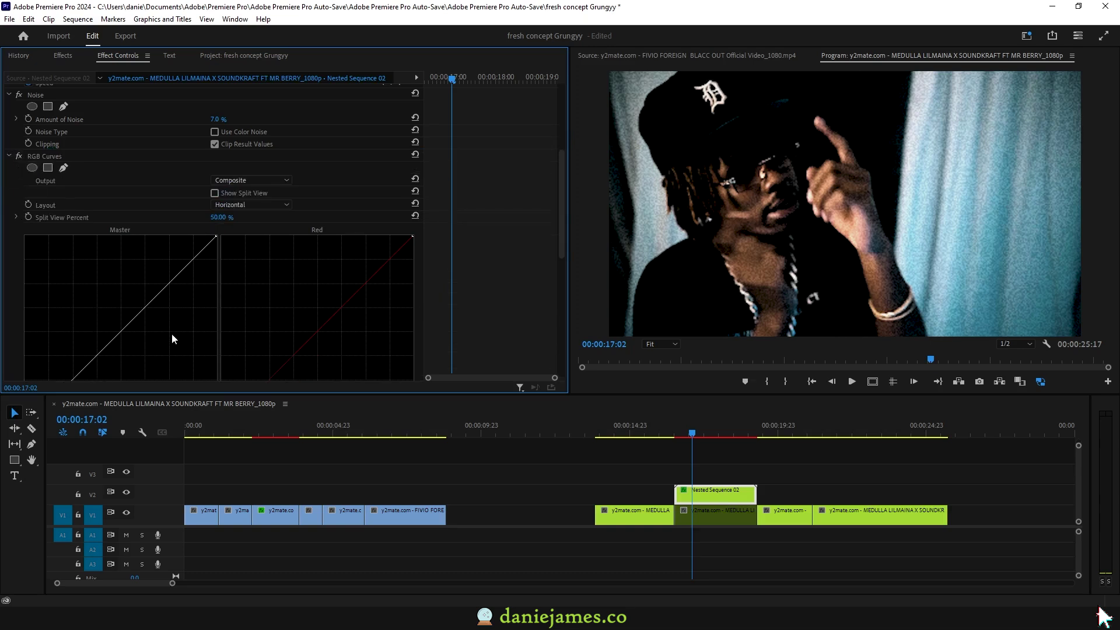
{"action": "scroll", "coordinate": [176, 336], "scroll_direction": "down", "scroll_amount": 3}
{"action": "left_click_drag", "start_coordinate": [694, 433], "coordinate": [708, 436]}
{"action": "left_click_drag", "start_coordinate": [55, 280], "coordinate": [64, 294]}
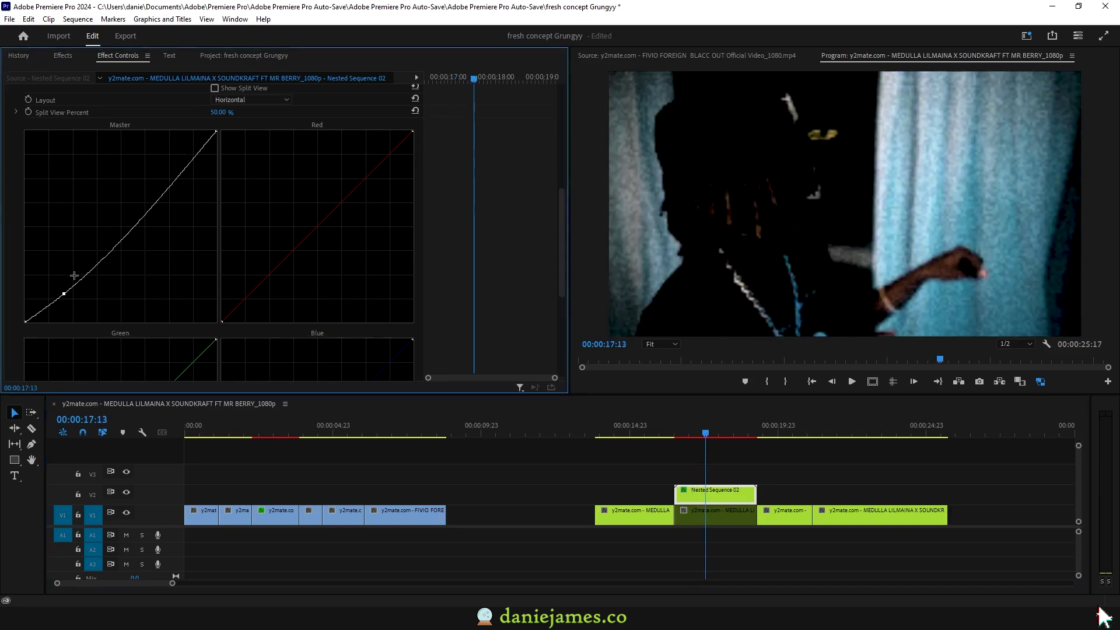
{"action": "left_click_drag", "start_coordinate": [157, 204], "coordinate": [146, 188]}
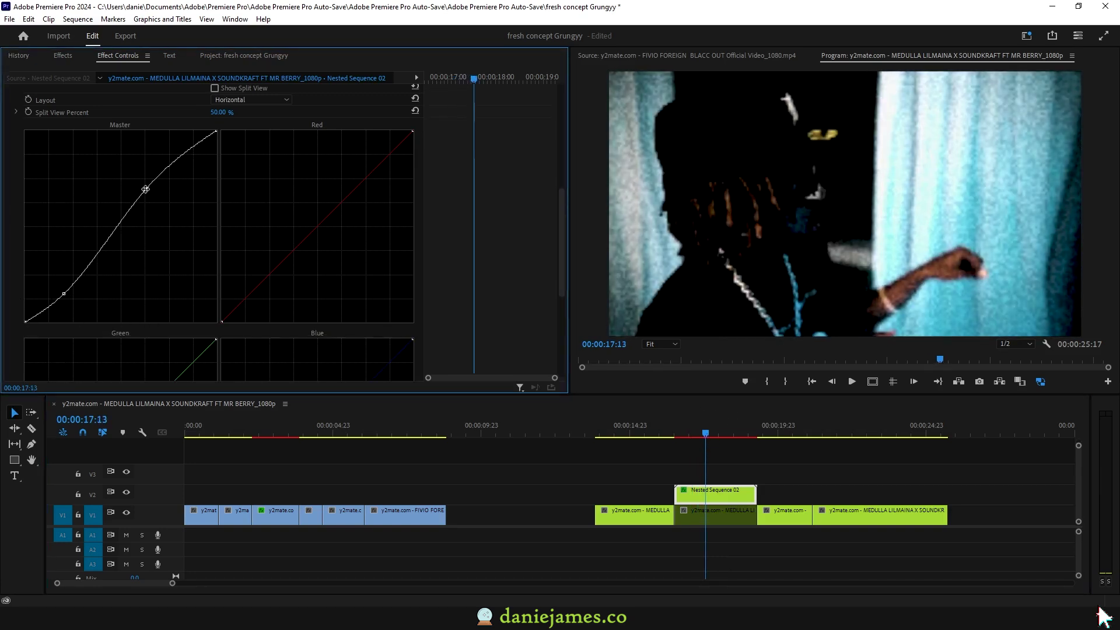
{"action": "left_click_drag", "start_coordinate": [65, 291], "coordinate": [80, 284]}
{"action": "left_click", "coordinate": [715, 434]}
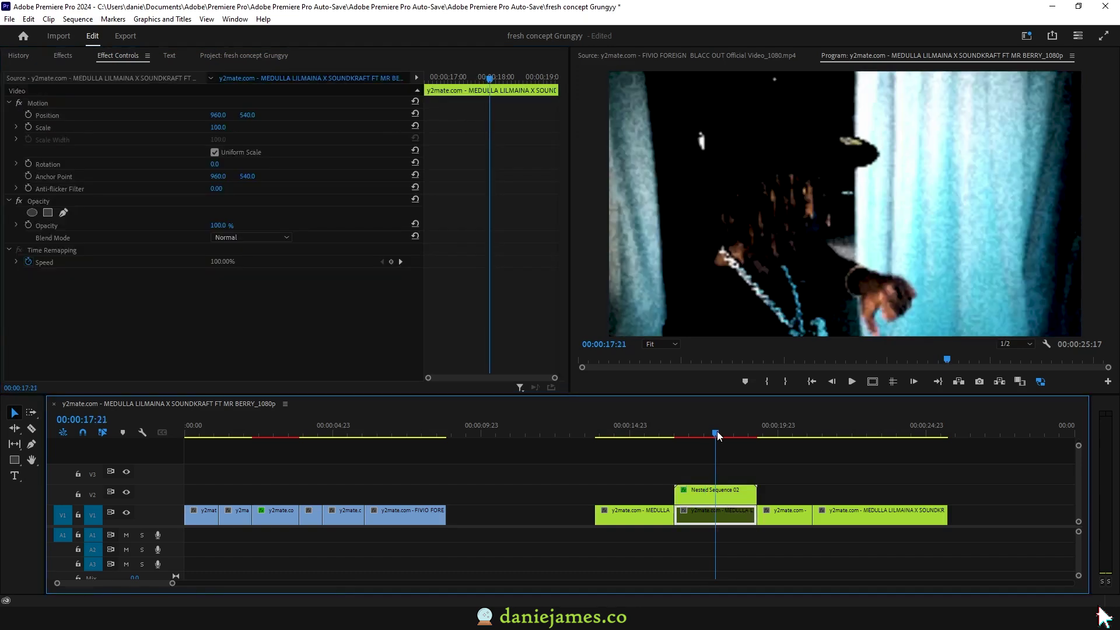
{"action": "left_click", "coordinate": [721, 502]}
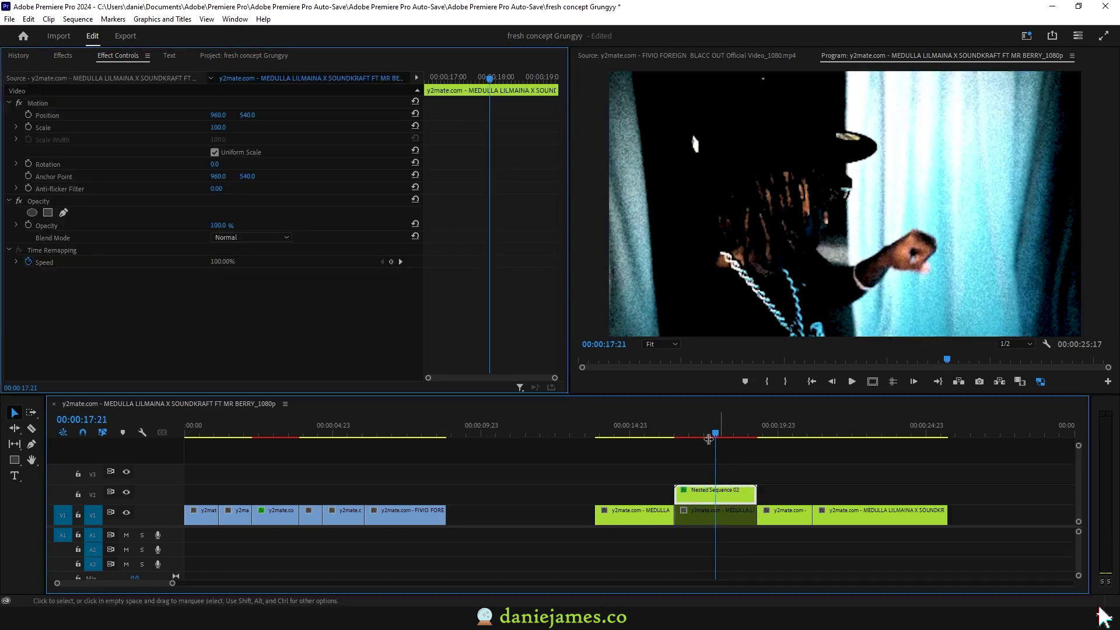
{"action": "left_click", "coordinate": [404, 269]}
{"action": "scroll", "coordinate": [135, 303], "scroll_direction": "down", "scroll_amount": 1}
{"action": "scroll", "coordinate": [134, 307], "scroll_direction": "down", "scroll_amount": 5}
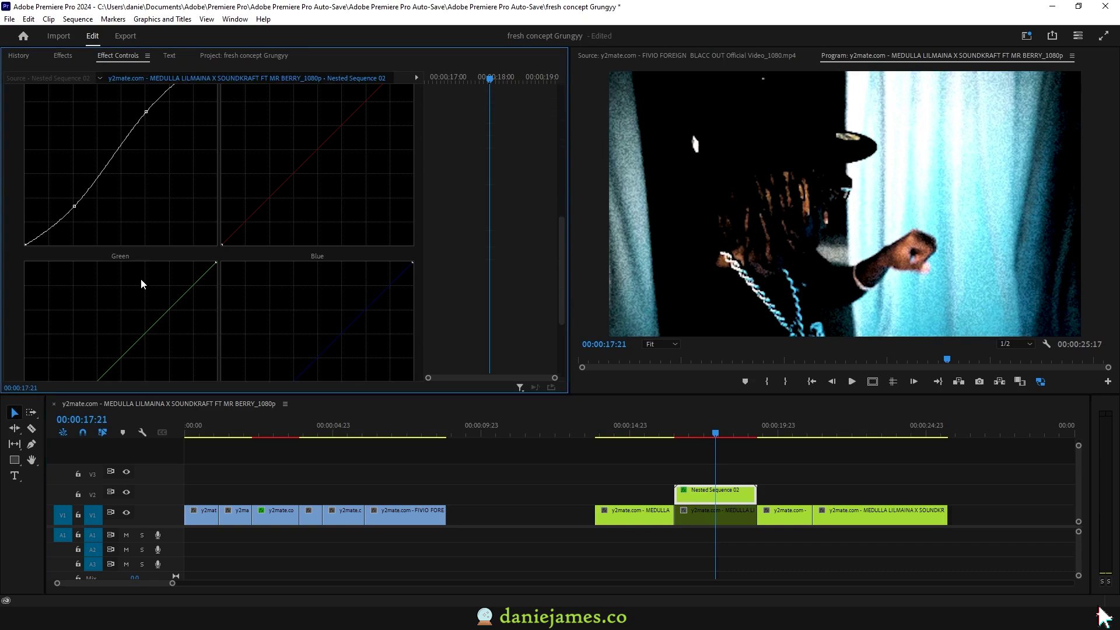
{"action": "scroll", "coordinate": [157, 220], "scroll_direction": "up", "scroll_amount": 1}
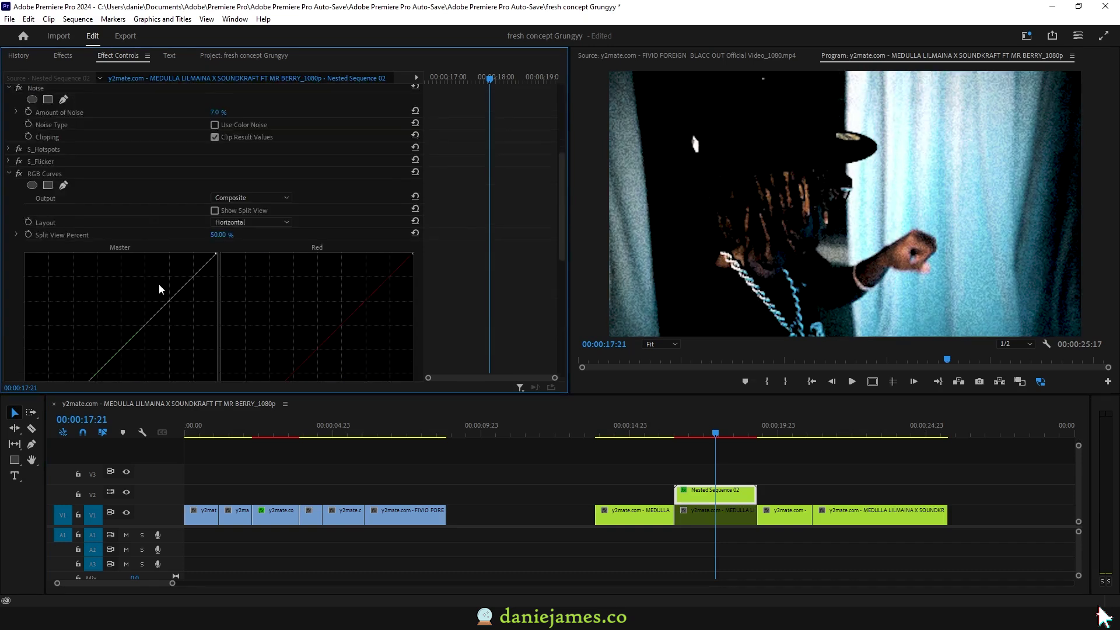
- Shape the RGB Curves Master curve by raising the shadows and slightly lowering the highlights, and check several frames
{"action": "scroll", "coordinate": [159, 287], "scroll_direction": "down", "scroll_amount": 3}
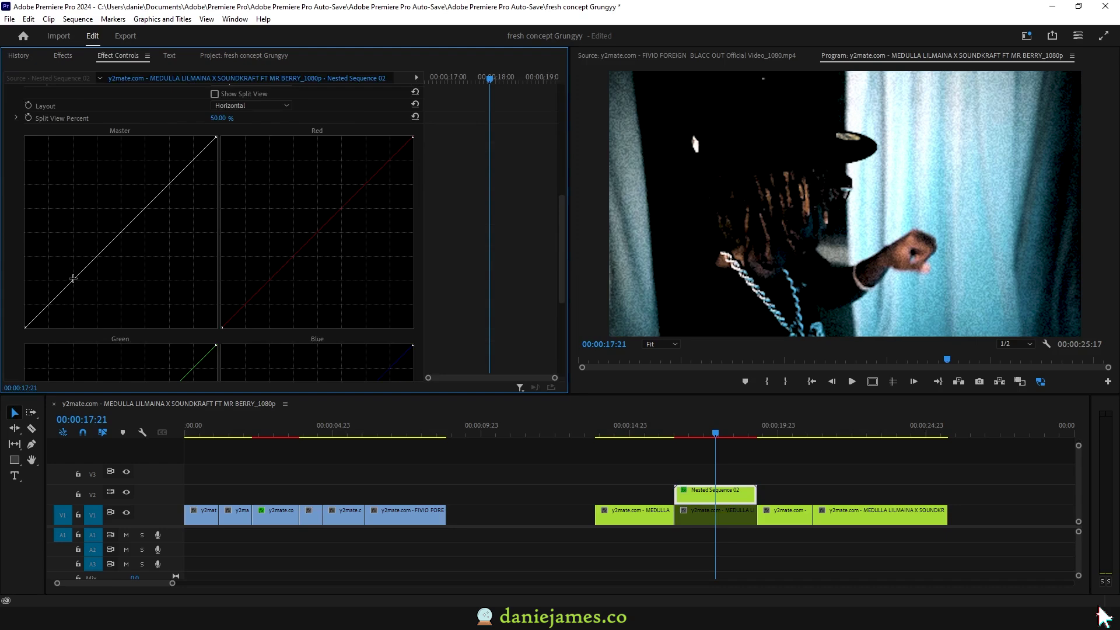
{"action": "left_click_drag", "start_coordinate": [73, 278], "coordinate": [67, 268]}
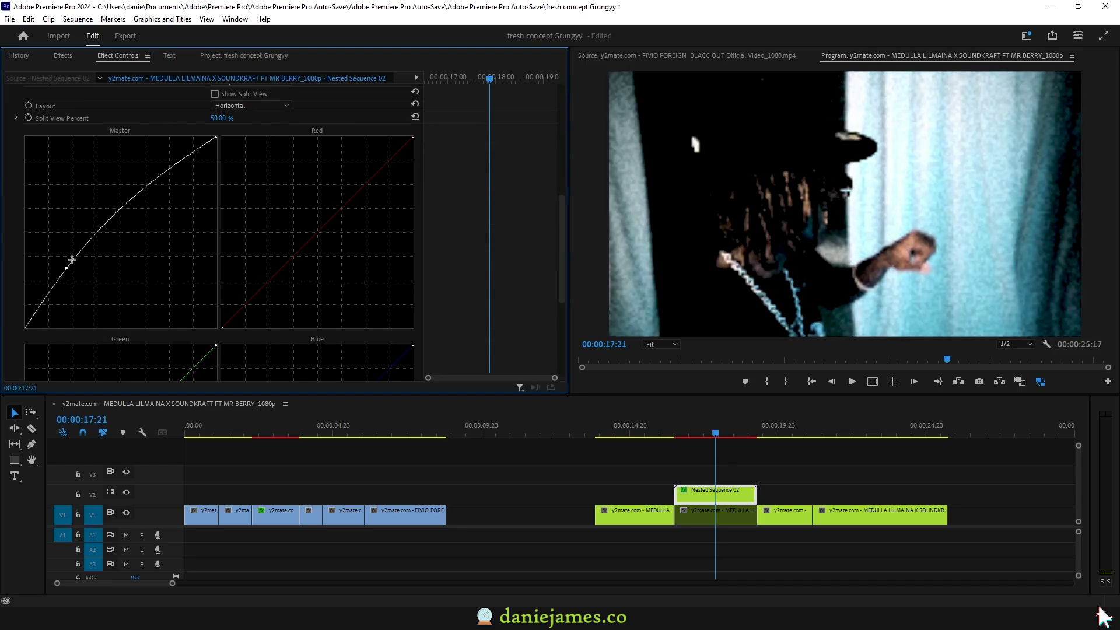
{"action": "left_click_drag", "start_coordinate": [138, 193], "coordinate": [149, 204]}
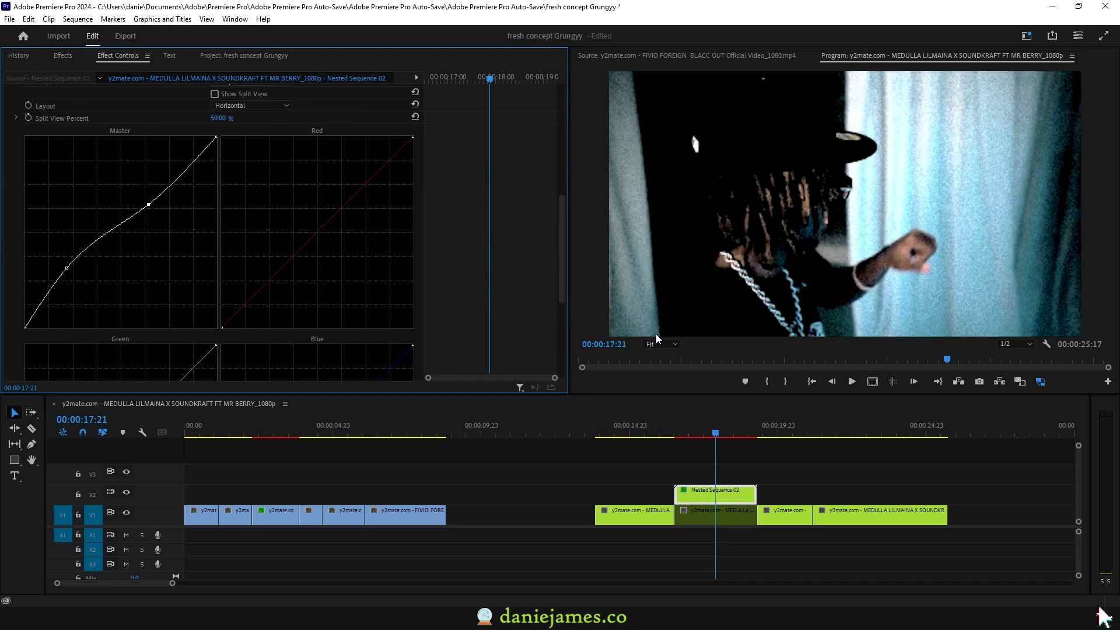
{"action": "left_click_drag", "start_coordinate": [706, 435], "coordinate": [702, 436]}
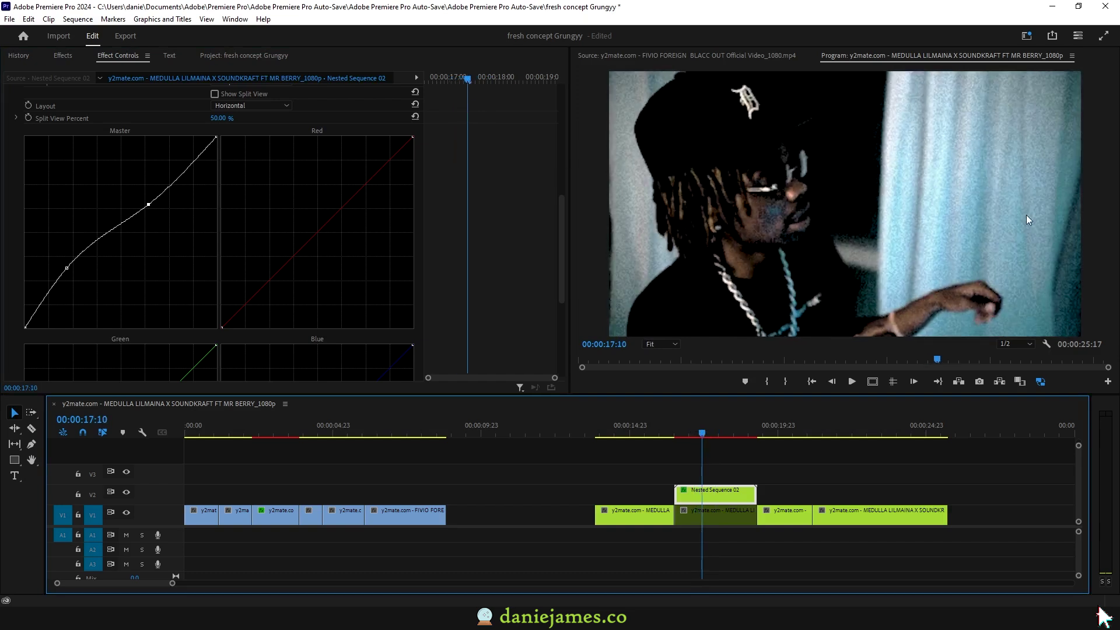
{"action": "left_click_drag", "start_coordinate": [698, 435], "coordinate": [727, 433]}
- Move RGB Curves above Noise in the nested sequence's effect order
{"action": "left_click", "coordinate": [706, 515]}
{"action": "left_click_drag", "start_coordinate": [691, 431], "coordinate": [709, 428]}
{"action": "left_click", "coordinate": [715, 495]}
{"action": "left_click_drag", "start_coordinate": [53, 232], "coordinate": [58, 155]}
- Set the S_Flicker Amplitude on the nested sequence to 4 and check the flicker
{"action": "left_click", "coordinate": [8, 245]}
{"action": "left_click", "coordinate": [16, 292]}
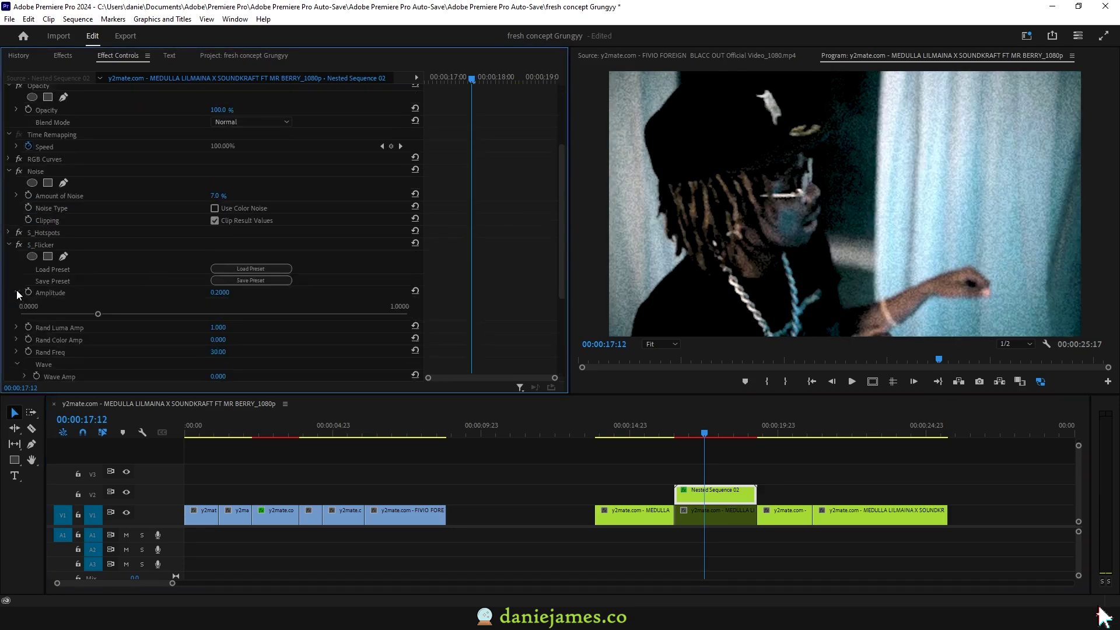
{"action": "type", "text": "1.3"}
{"action": "key", "text": "Return"}
{"action": "scroll", "coordinate": [229, 249], "scroll_direction": "down", "scroll_amount": 2}
{"action": "left_click_drag", "start_coordinate": [227, 231], "coordinate": [245, 231]}
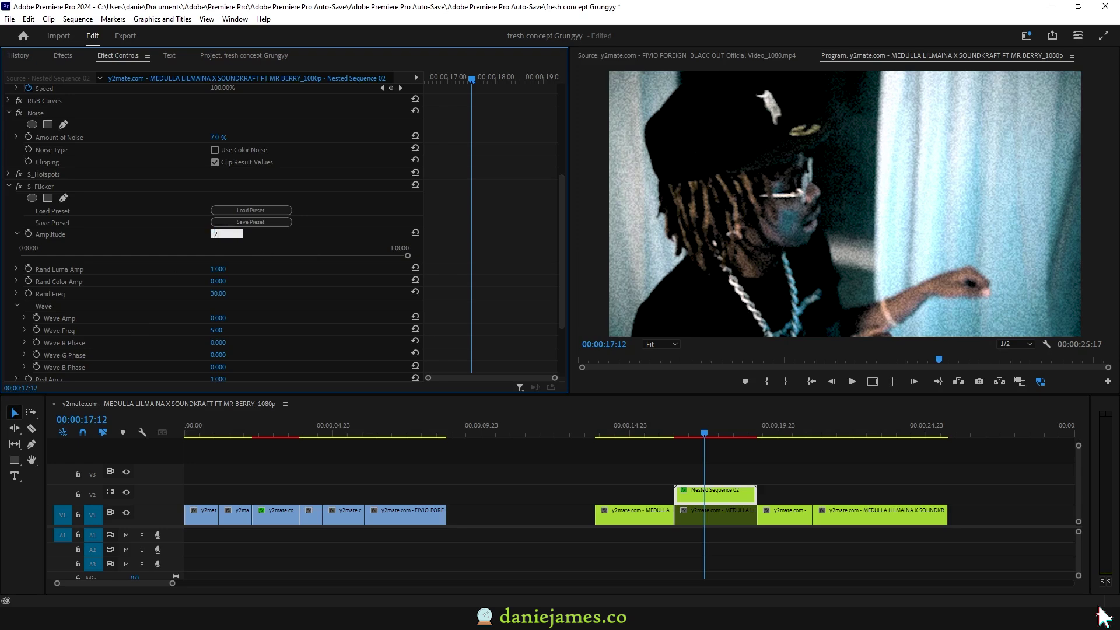
{"action": "left_click", "coordinate": [227, 231]}
{"action": "type", "text": "4"}
{"action": "key", "text": "Return"}
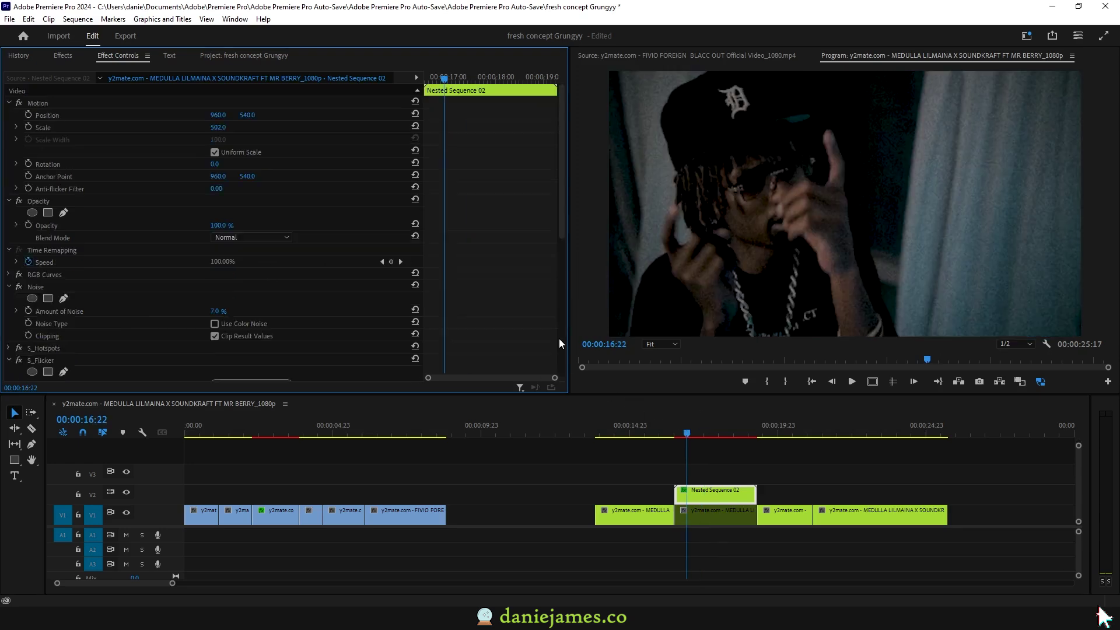
{"action": "scroll", "coordinate": [529, 323], "scroll_direction": "down", "scroll_amount": 7}
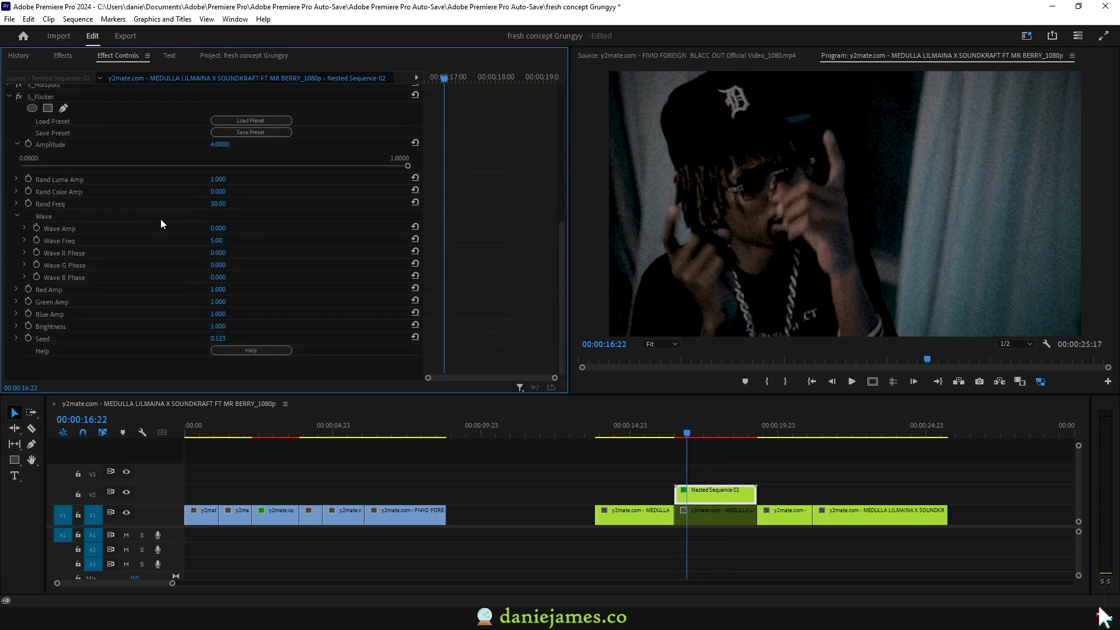
- Set the S_Flicker Rand Freq on the nested sequence to 15 and play back the flicker
{"action": "mouse_move", "coordinate": [218, 204]}
{"action": "left_mouse_down"}
{"action": "mouse_move", "coordinate": [391, 204]}
{"action": "mouse_move", "coordinate": [218, 204]}
{"action": "left_mouse_up"}
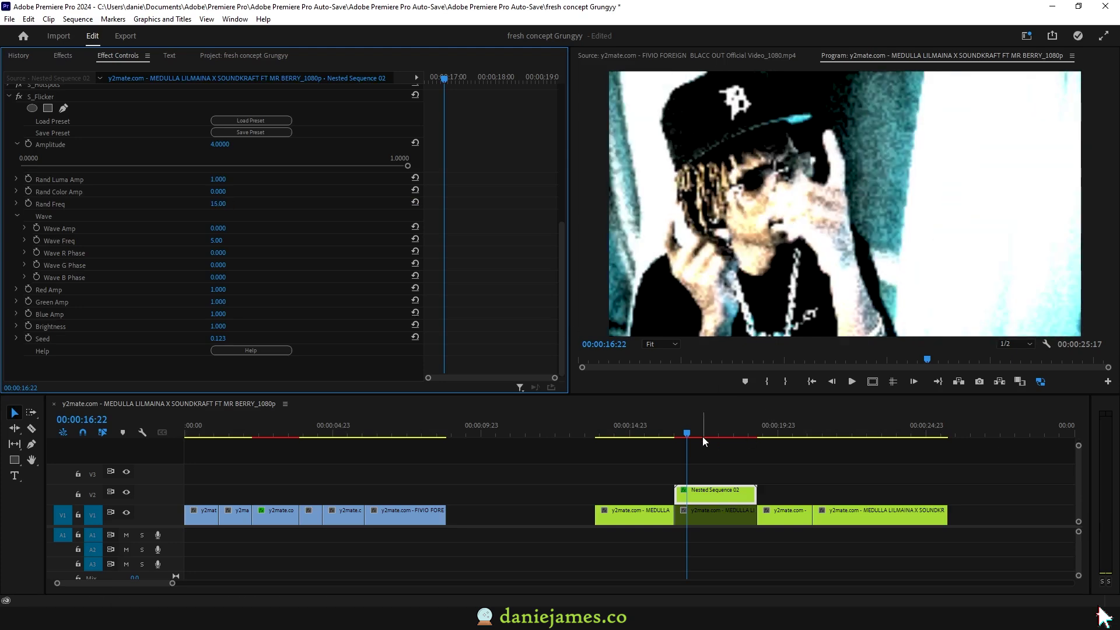
{"action": "key", "text": "space"}
{"action": "left_click", "coordinate": [686, 433]}
{"action": "key", "text": "space"}
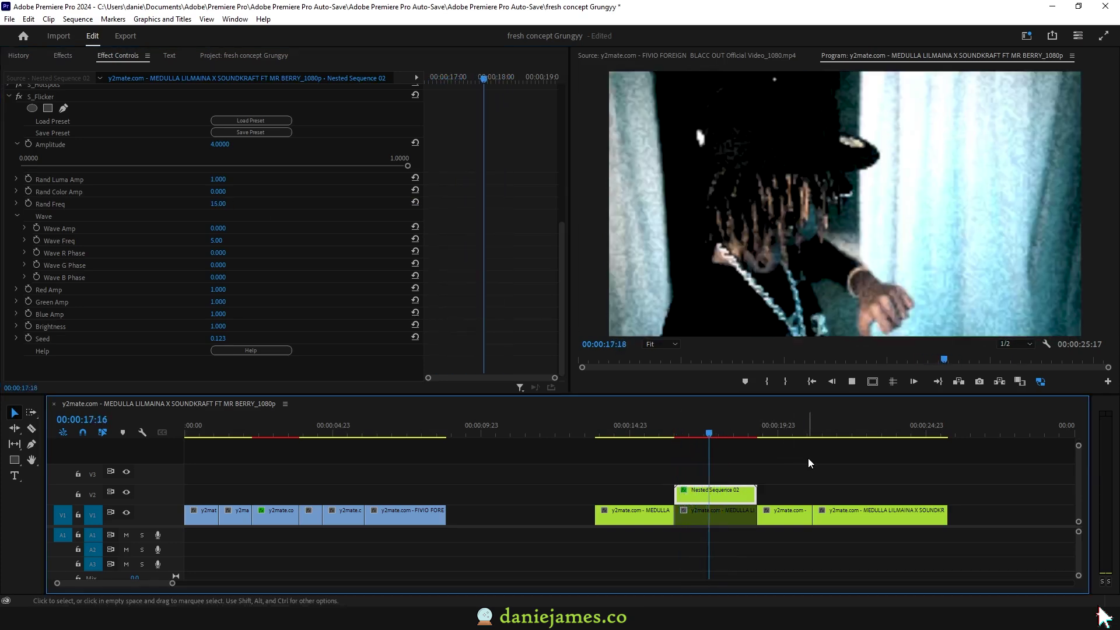
{"action": "left_click", "coordinate": [694, 434]}
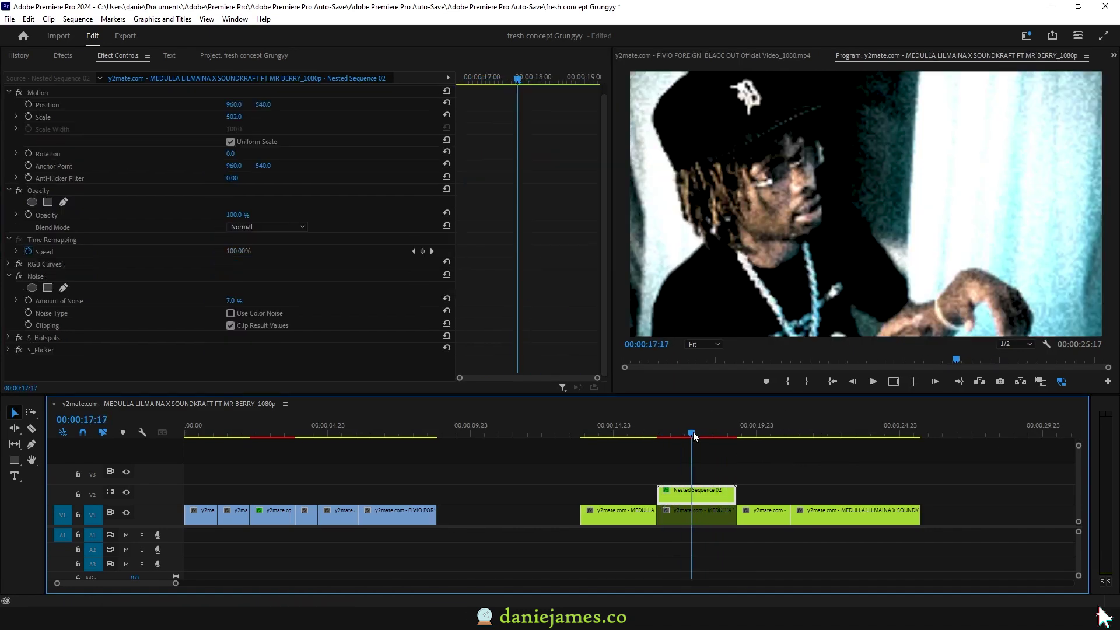
{"action": "left_click", "coordinate": [759, 460]}
{"action": "mouse_move", "coordinate": [699, 436]}
{"action": "left_mouse_down"}
{"action": "mouse_move", "coordinate": [713, 438]}
{"action": "mouse_move", "coordinate": [695, 438]}
{"action": "left_mouse_up"}
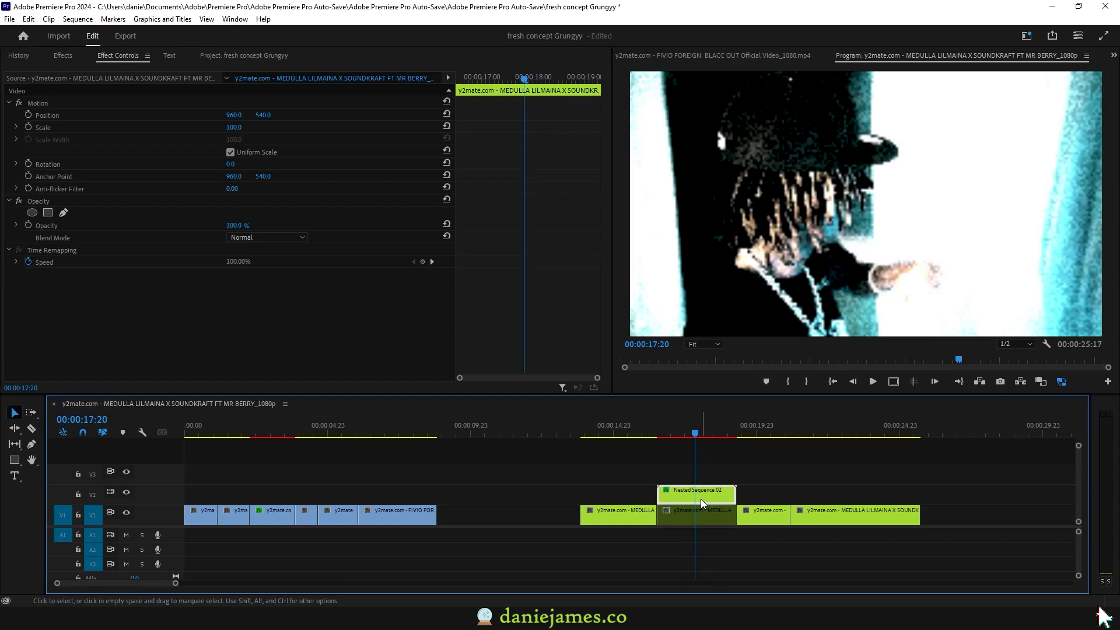
- Find the Color Balance (HLS) effect and apply it to the nested sequence
{"action": "key", "text": "shift+7"}
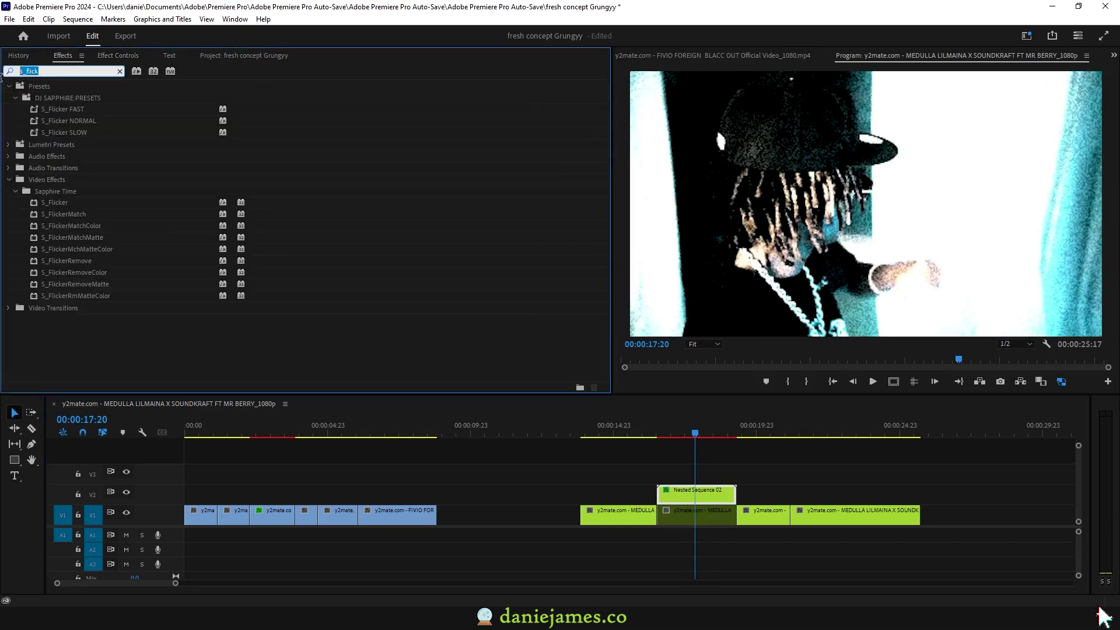
{"action": "type", "text": "hue"}
{"action": "key", "text": "BackSpace"}
{"action": "key", "text": "BackSpace"}
{"action": "key", "text": "BackSpace"}
{"action": "type", "text": "fls"}
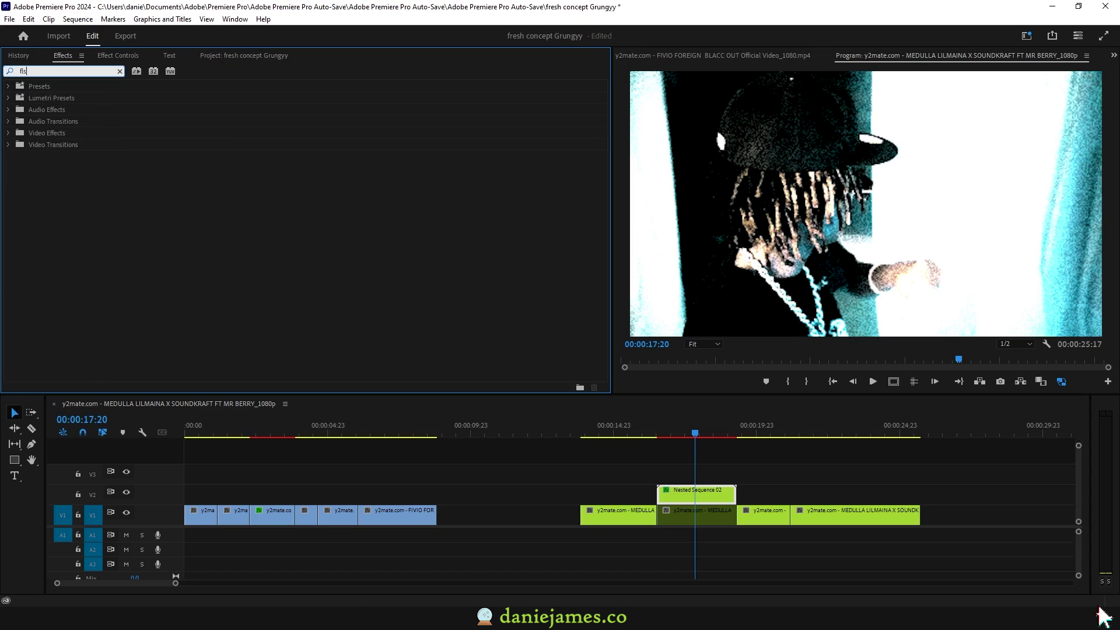
{"action": "key", "text": "BackSpace"}
{"action": "key", "text": "BackSpace"}
{"action": "key", "text": "BackSpace"}
{"action": "type", "text": "hls"}
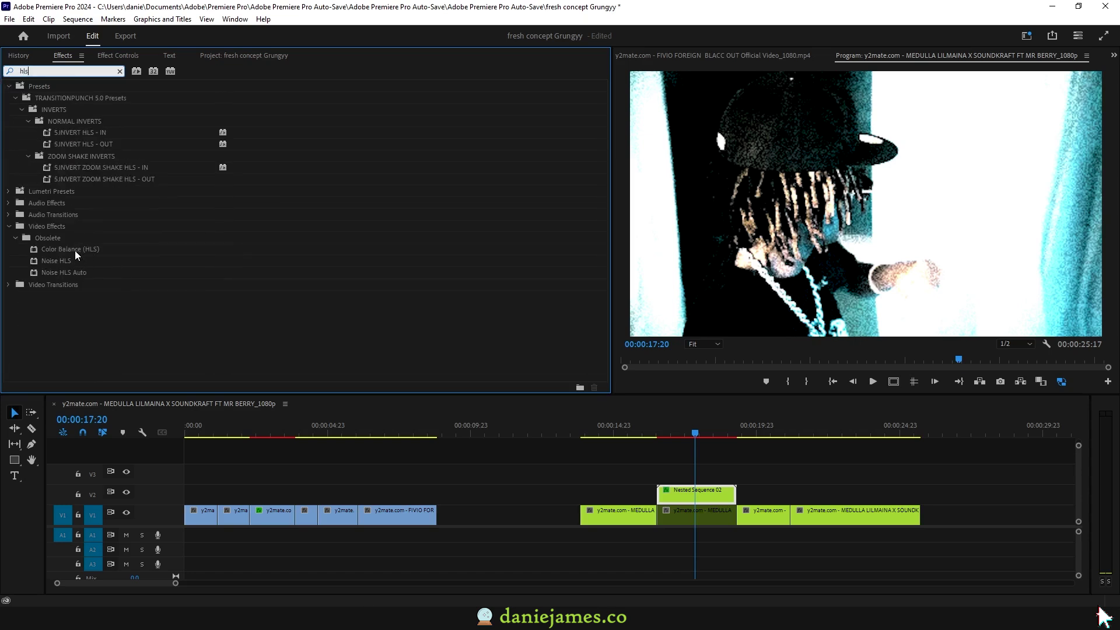
{"action": "left_click_drag", "start_coordinate": [76, 255], "coordinate": [697, 495]}
{"action": "key", "text": "shift+5"}
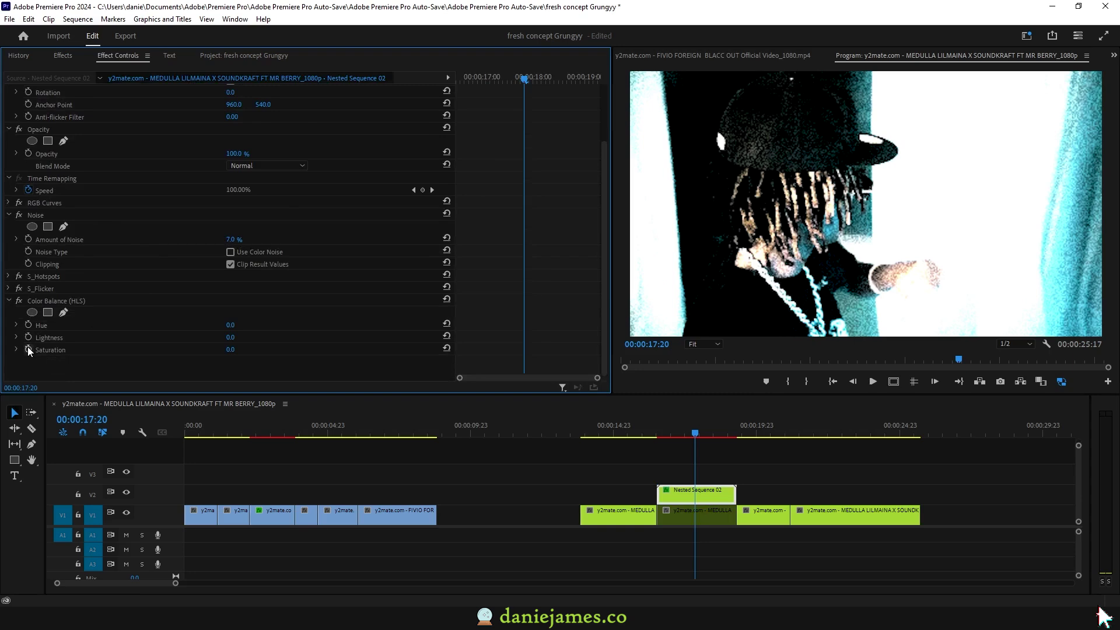
- Try animating the Color Balance (HLS) Hue with keyframes across the nested sequence and play back the colour shift
{"action": "left_click", "coordinate": [28, 325]}
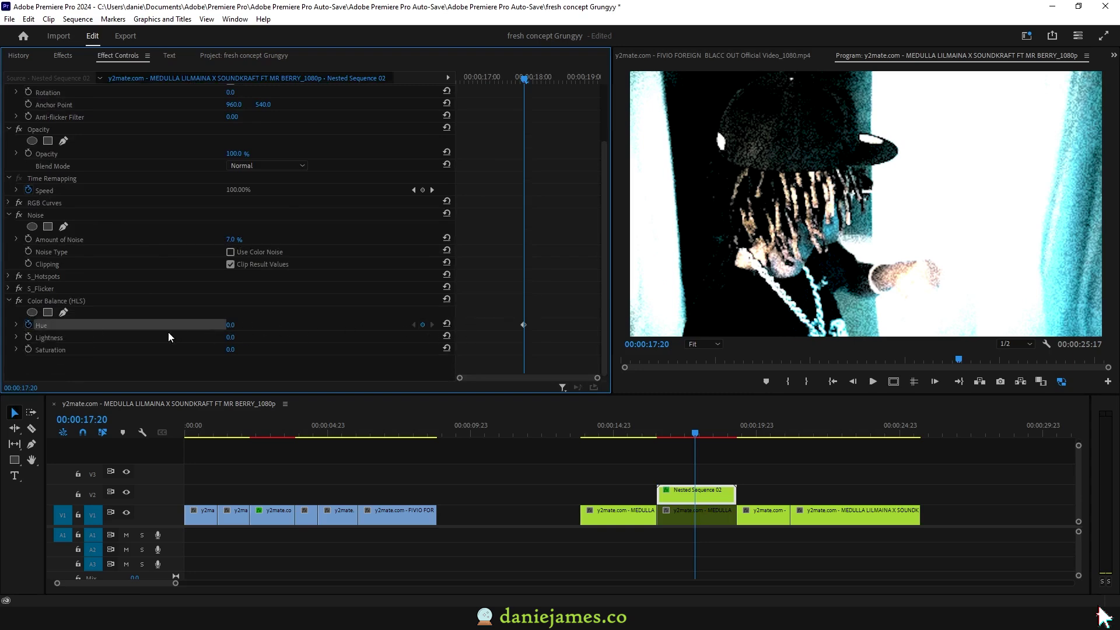
{"action": "left_click_drag", "start_coordinate": [522, 328], "coordinate": [488, 325]}
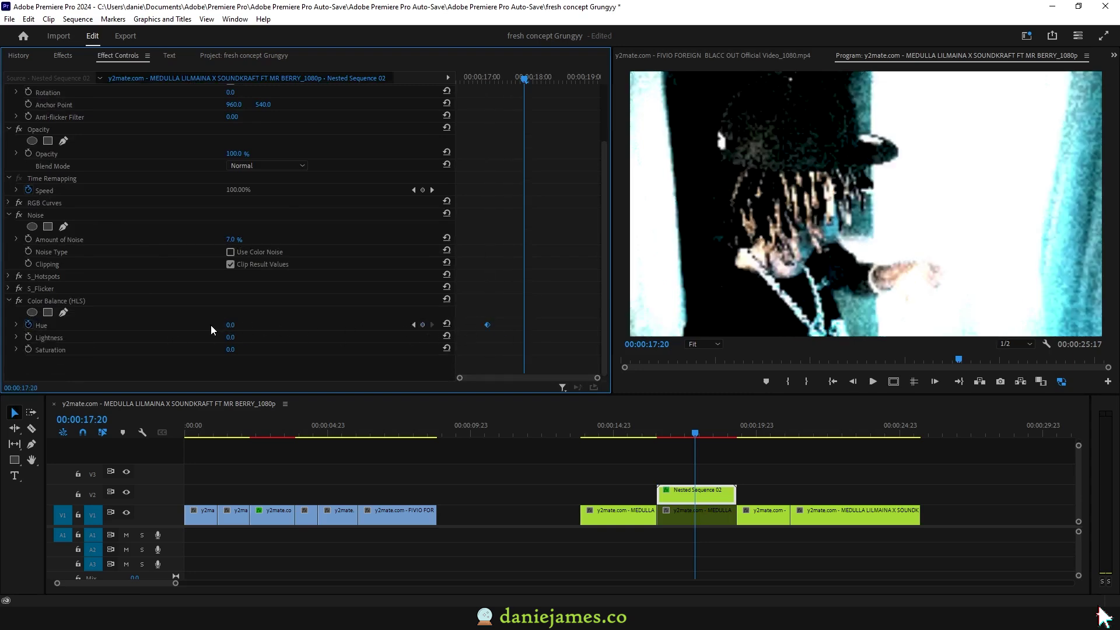
{"action": "mouse_move", "coordinate": [676, 432]}
{"action": "left_mouse_down"}
{"action": "mouse_move", "coordinate": [687, 430]}
{"action": "mouse_move", "coordinate": [661, 430]}
{"action": "left_mouse_up"}
{"action": "key", "text": "space"}
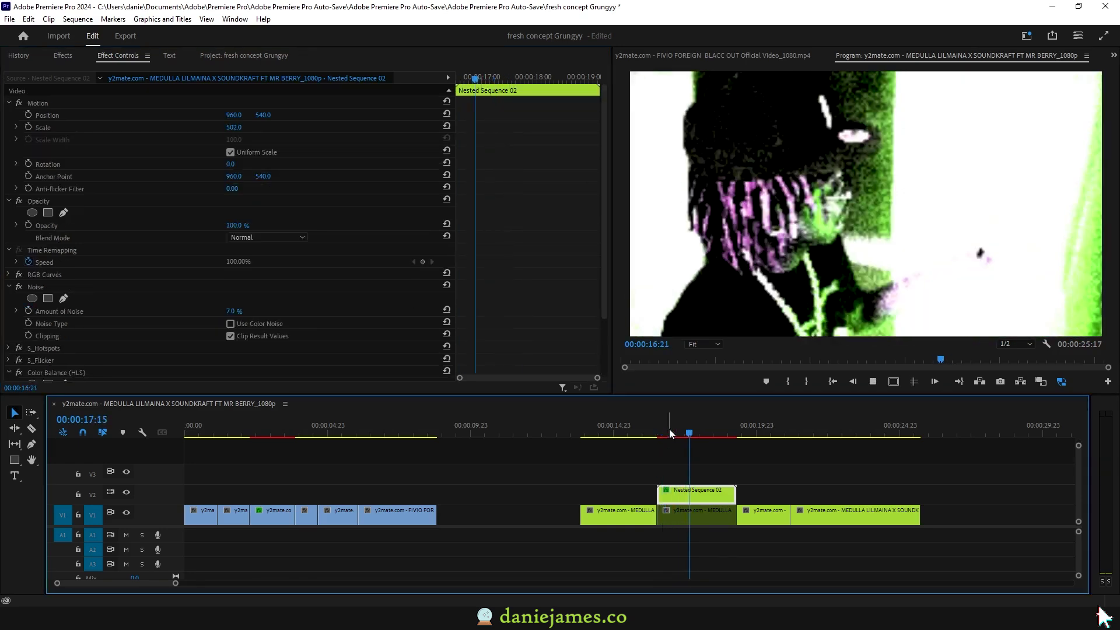
{"action": "left_click_drag", "start_coordinate": [691, 421], "coordinate": [668, 422]}
{"action": "key", "text": "space"}
{"action": "key", "text": "space"}
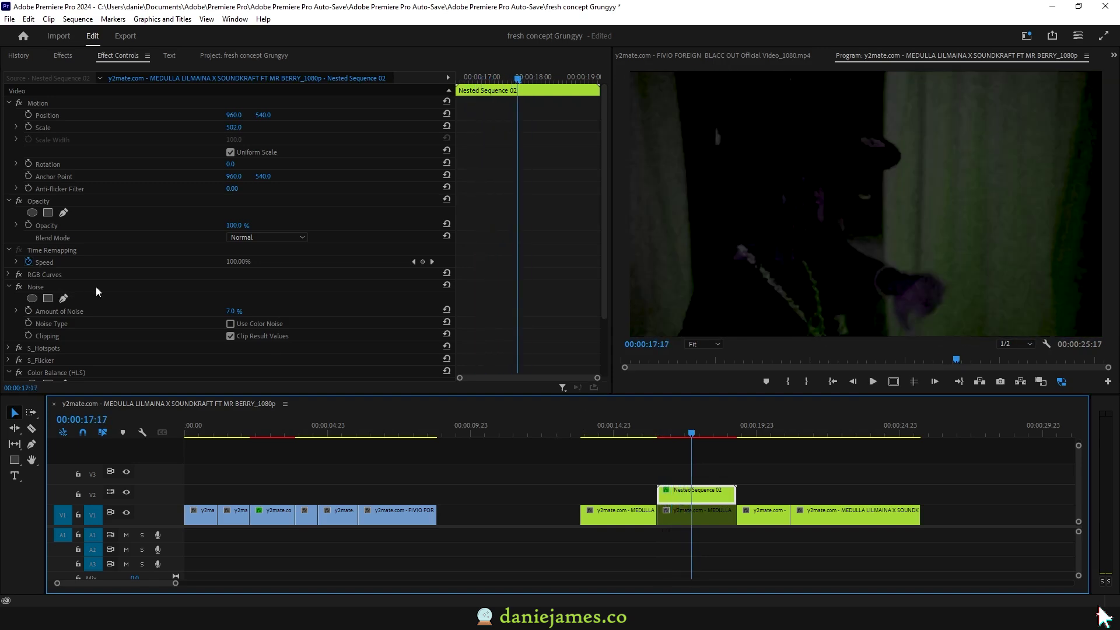
- Remove the Color Balance (HLS) effect from the nested sequence
{"action": "scroll", "coordinate": [142, 303], "scroll_direction": "down", "scroll_amount": 4}
{"action": "left_click", "coordinate": [89, 328]}
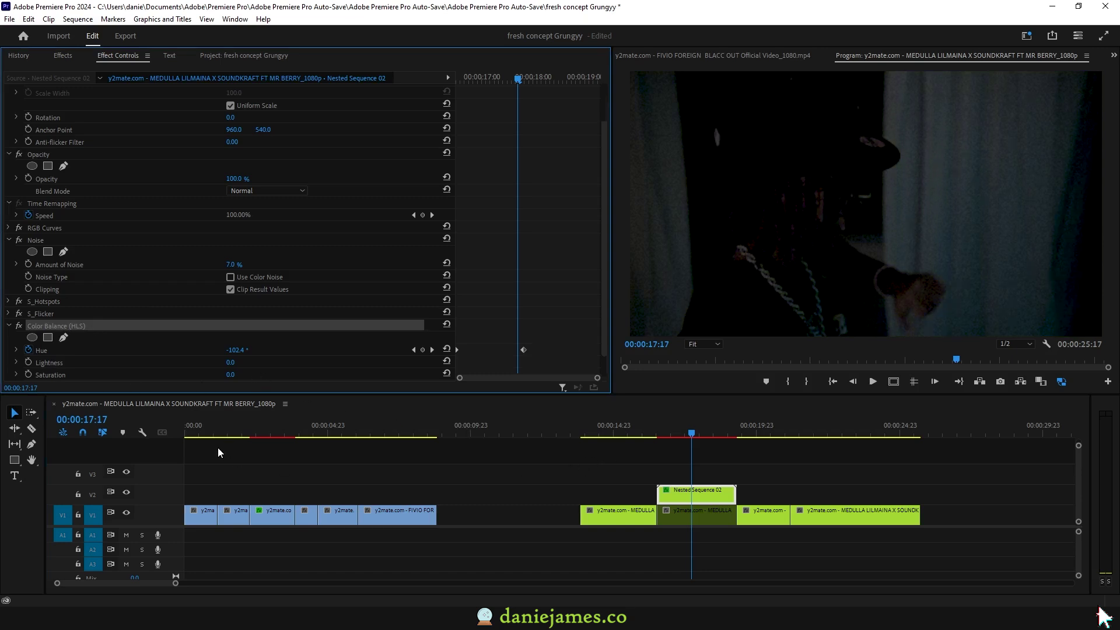
{"action": "key", "text": "Delete"}
- Find the S_JpegDamage effect and apply it to the first clip in the sequence
{"action": "scroll", "coordinate": [204, 443], "scroll_direction": "down", "scroll_amount": 2}
{"action": "left_click", "coordinate": [194, 436]}
{"action": "scroll", "coordinate": [205, 434], "scroll_direction": "up", "scroll_amount": 6}
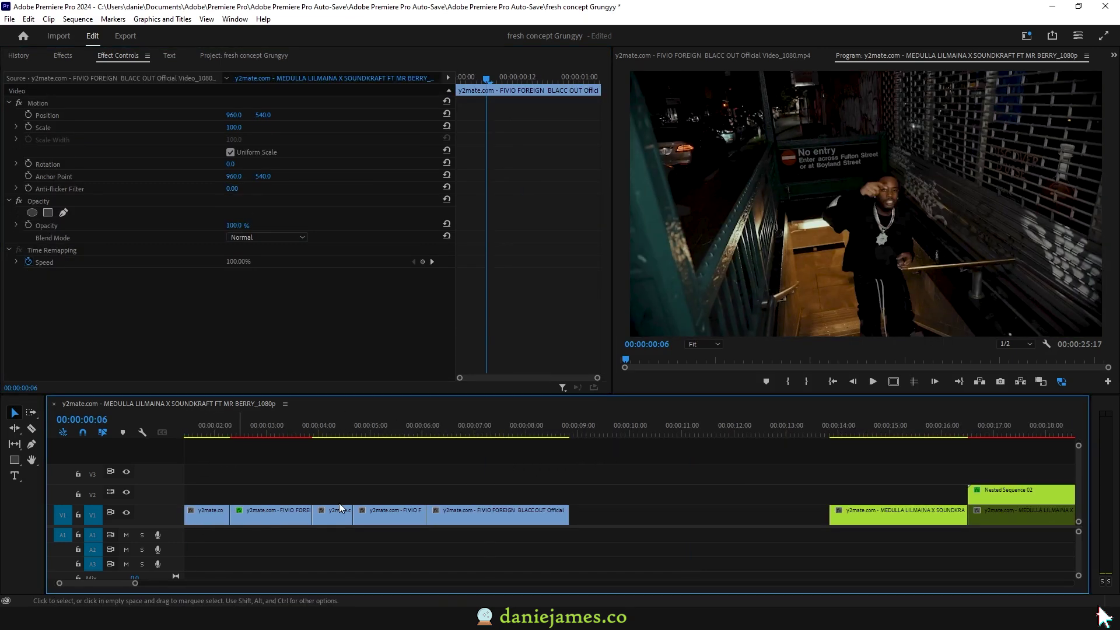
{"action": "left_click", "coordinate": [212, 432]}
{"action": "key", "text": "shift+7"}
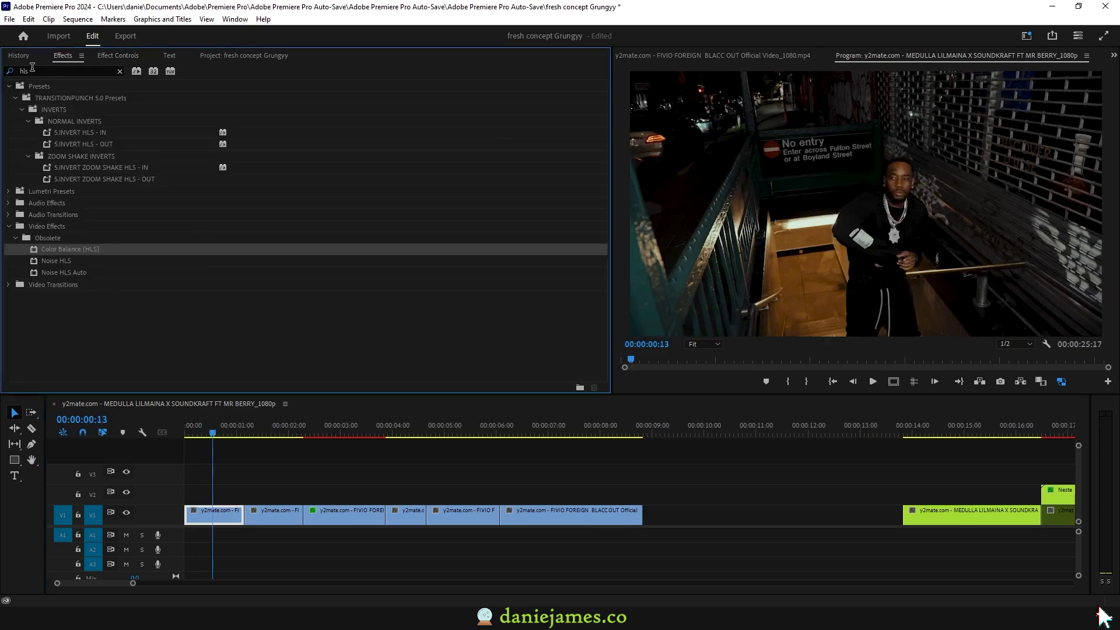
{"action": "left_click_drag", "start_coordinate": [28, 71], "coordinate": [2, 73]}
{"action": "type", "text": "s"}
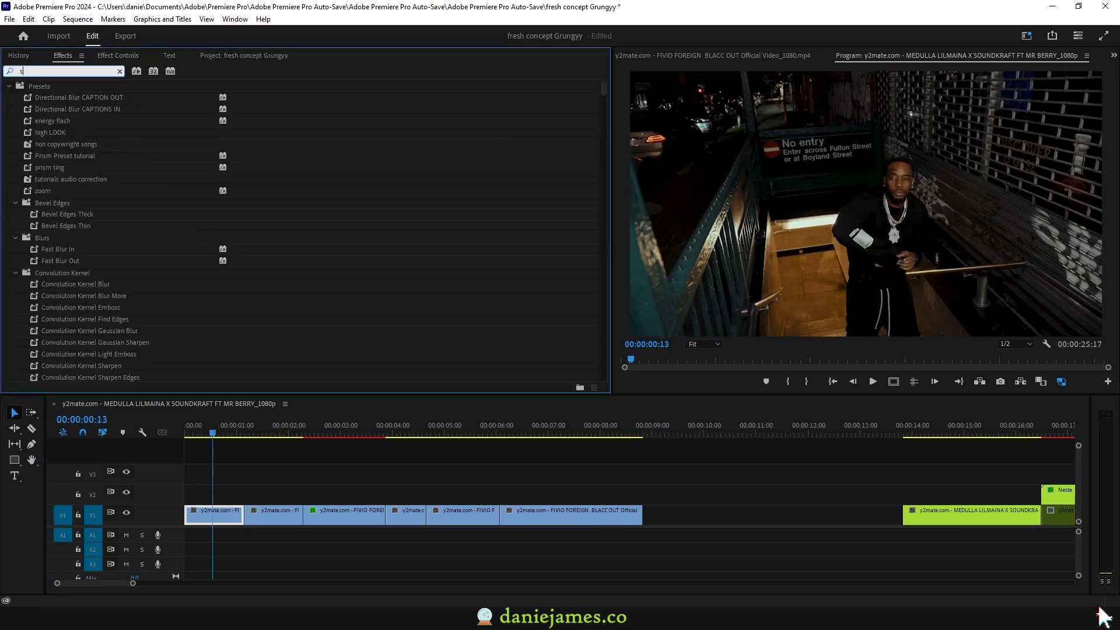
{"action": "type", "text": "_jpe"}
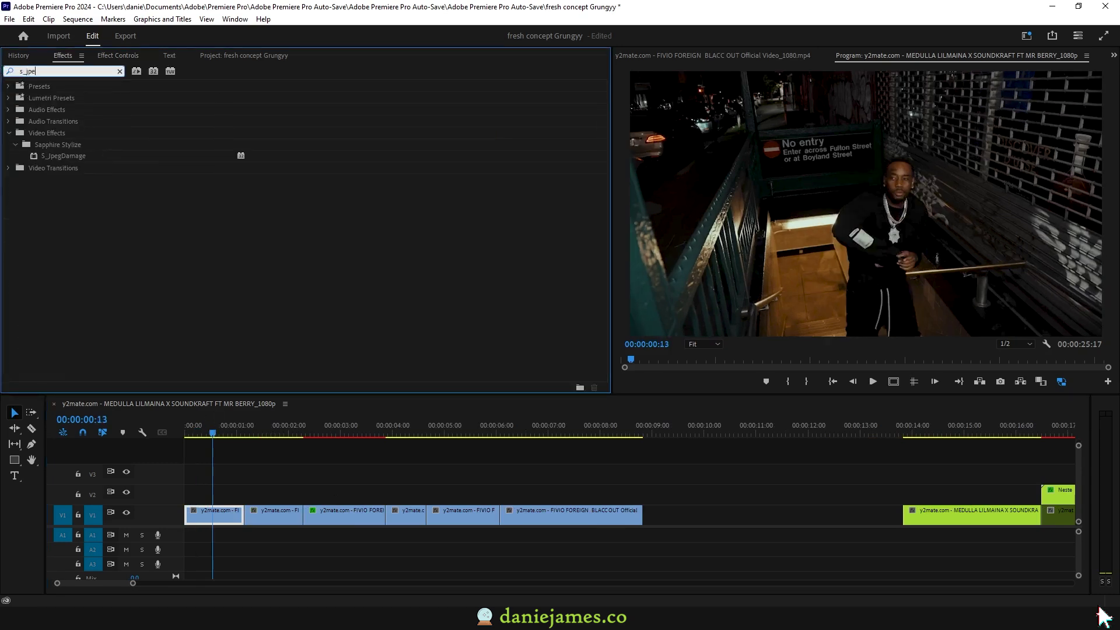
{"action": "left_click_drag", "start_coordinate": [62, 156], "coordinate": [214, 508]}
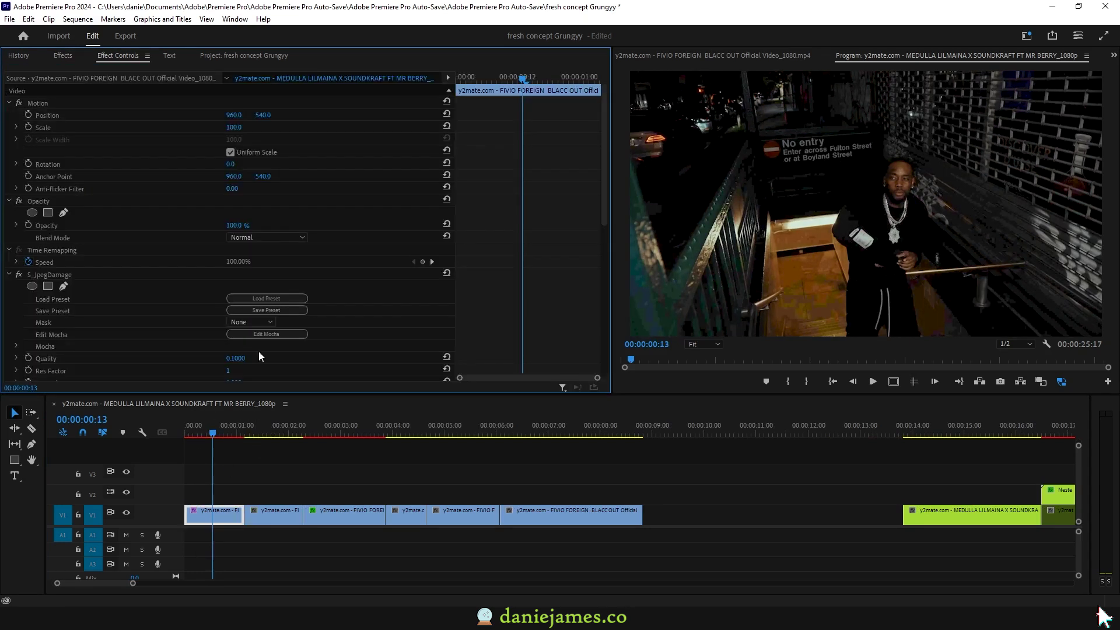
- Set the S_JpegDamage Quality on the first clip to about 0.10 and check the damage on several frames
{"action": "scroll", "coordinate": [157, 303], "scroll_direction": "down", "scroll_amount": 5}
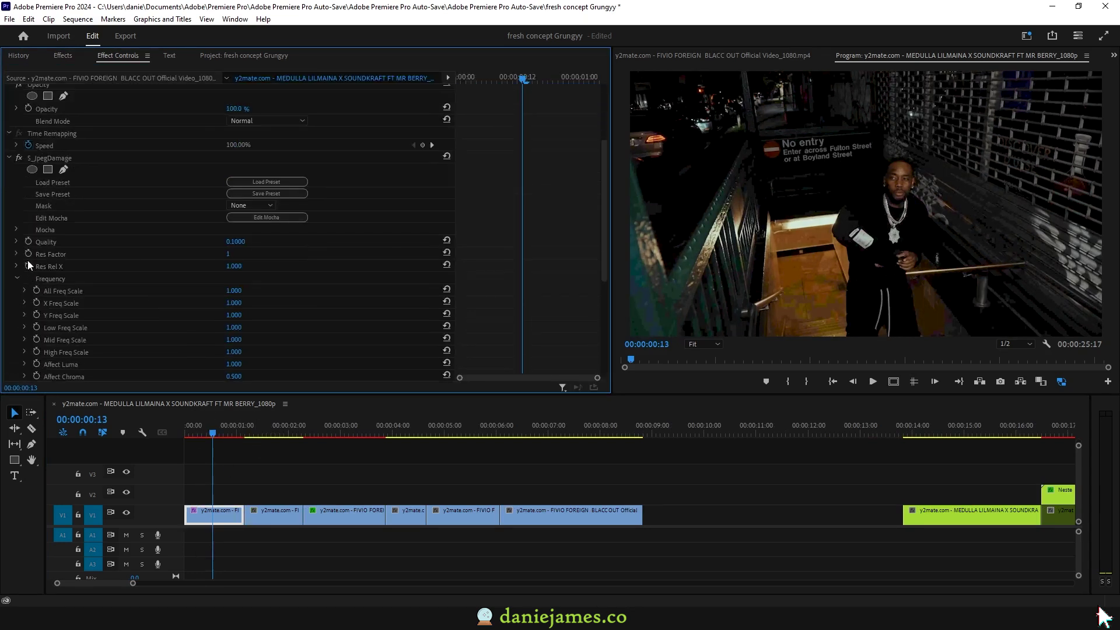
{"action": "left_click", "coordinate": [16, 241]}
{"action": "left_click_drag", "start_coordinate": [60, 266], "coordinate": [56, 264]}
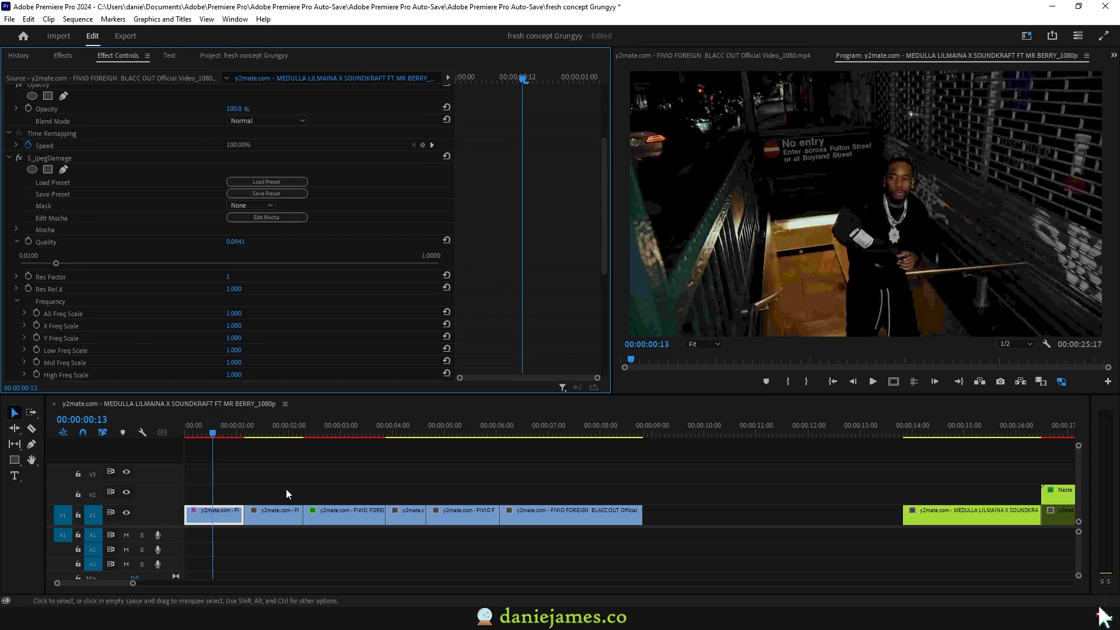
{"action": "left_click", "coordinate": [228, 434]}
{"action": "left_click_drag", "start_coordinate": [226, 435], "coordinate": [208, 436]}
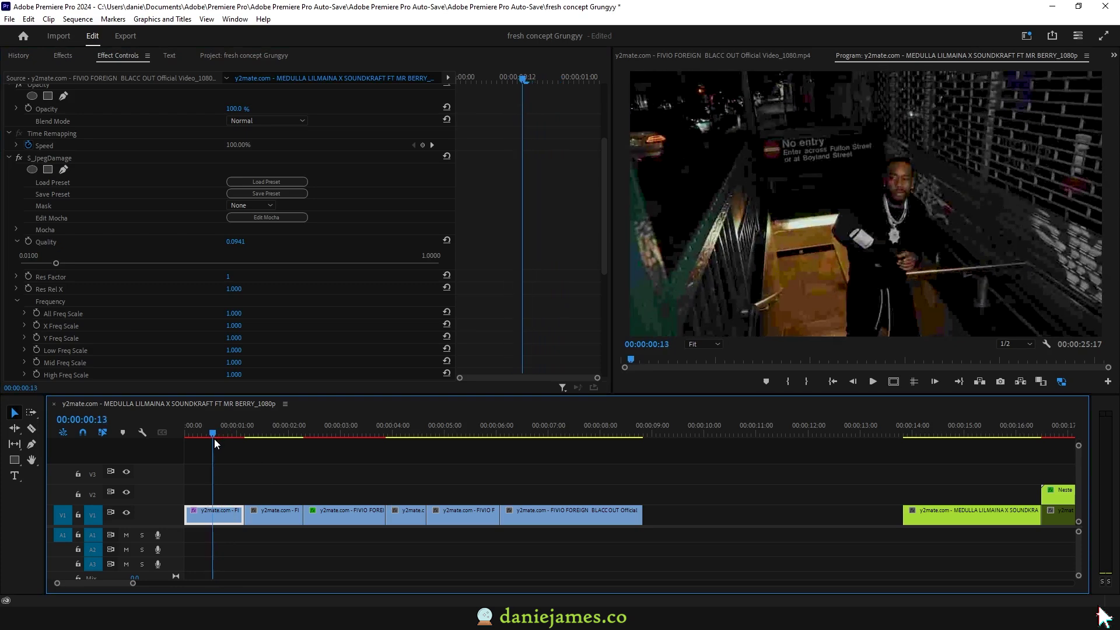
{"action": "left_click_drag", "start_coordinate": [58, 263], "coordinate": [58, 264]}
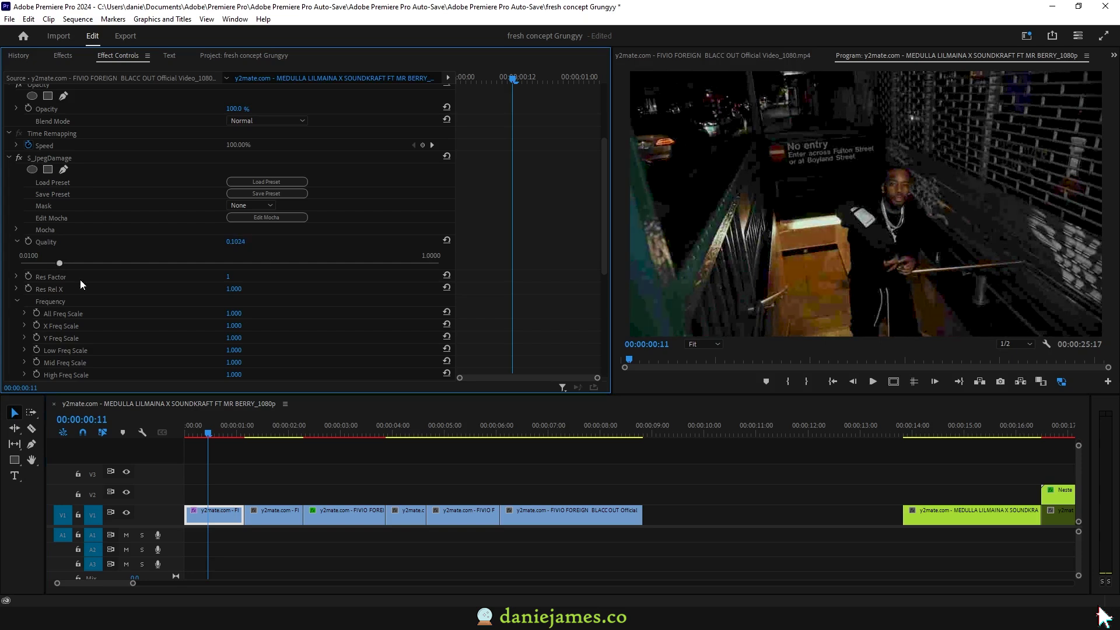
{"action": "scroll", "coordinate": [125, 292], "scroll_direction": "down", "scroll_amount": 2}
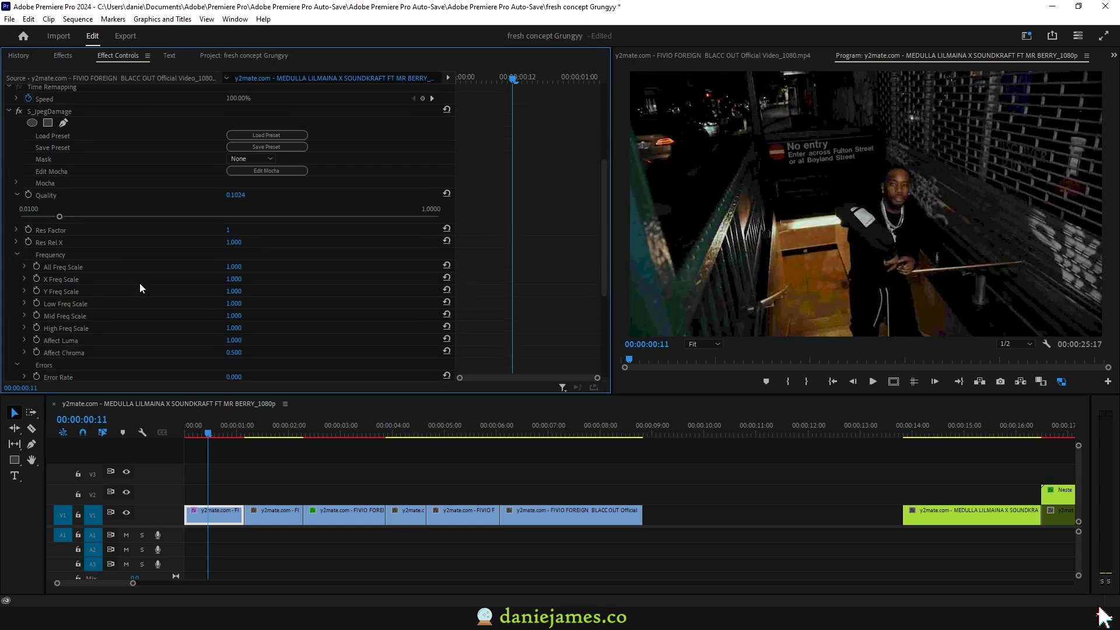
{"action": "left_click", "coordinate": [238, 406]}
{"action": "key", "text": "Left"}
{"action": "key", "text": "Left"}
- Brighten the first clip with Lumetri Color and add a vignette with Amount -0.8, Midpoint 62.2 and Roundness about -16
{"action": "key", "text": "shift+7"}
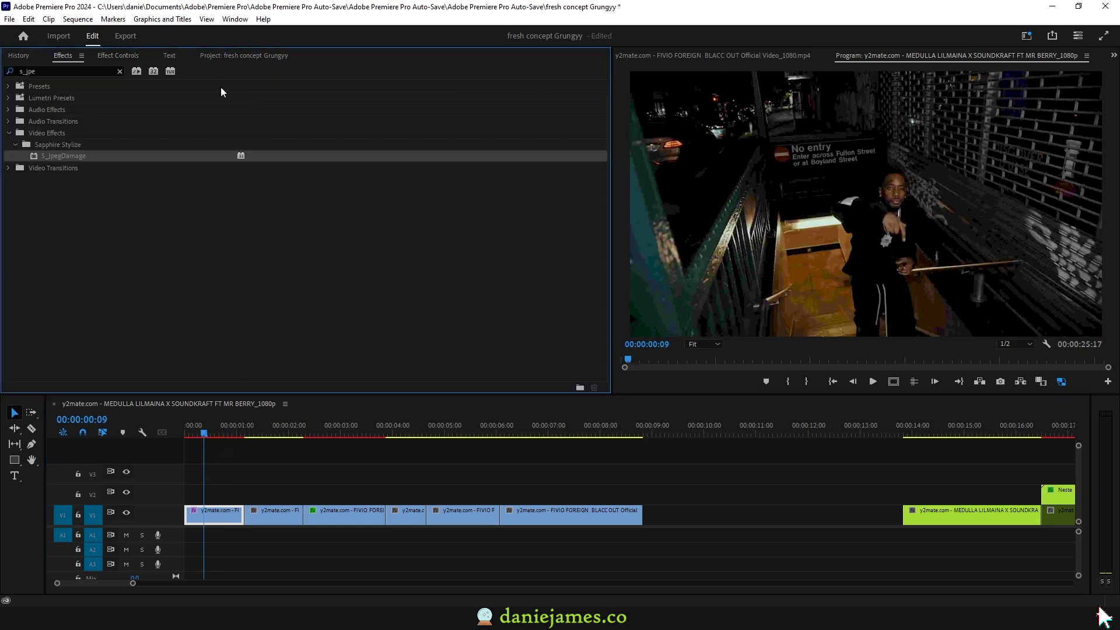
{"action": "left_click", "coordinate": [11, 69]}
{"action": "left_click", "coordinate": [235, 19]}
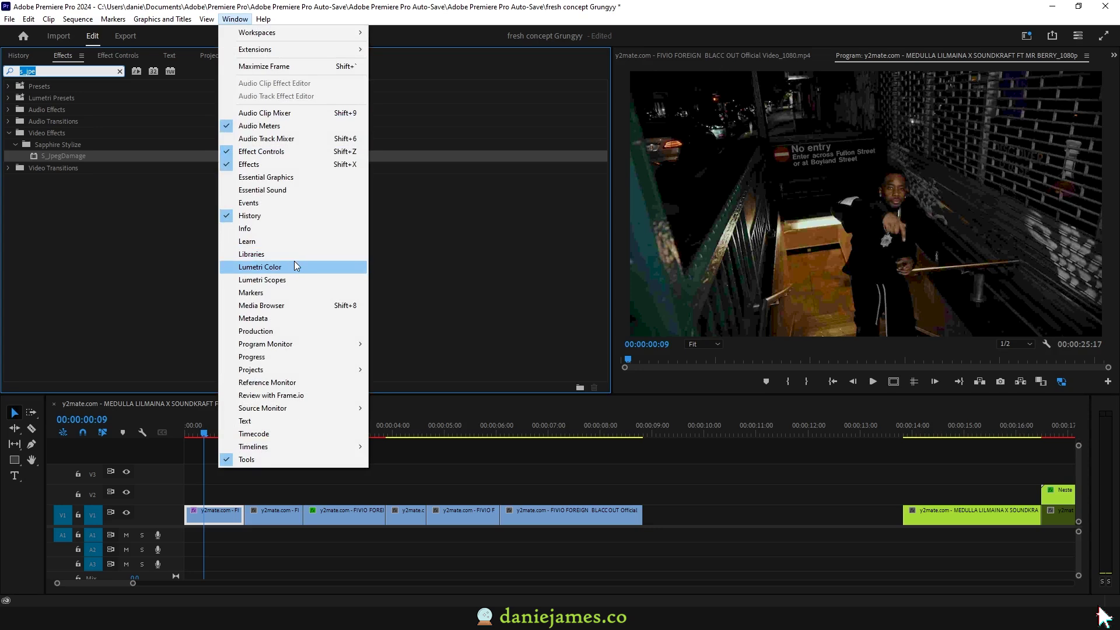
{"action": "left_click", "coordinate": [293, 266]}
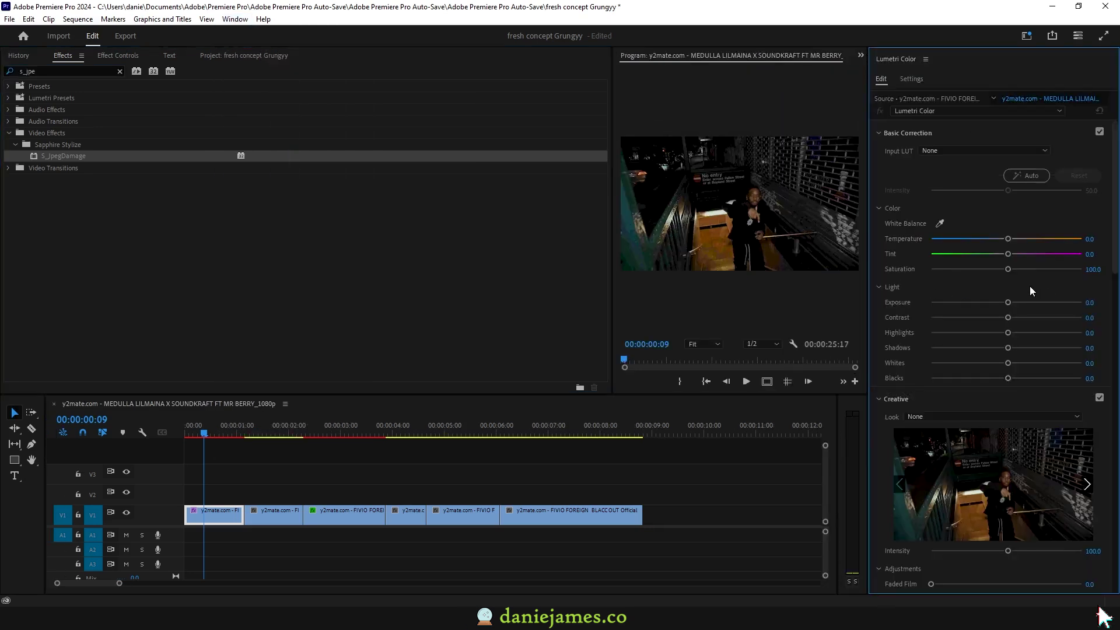
{"action": "scroll", "coordinate": [1028, 306], "scroll_direction": "down", "scroll_amount": 15}
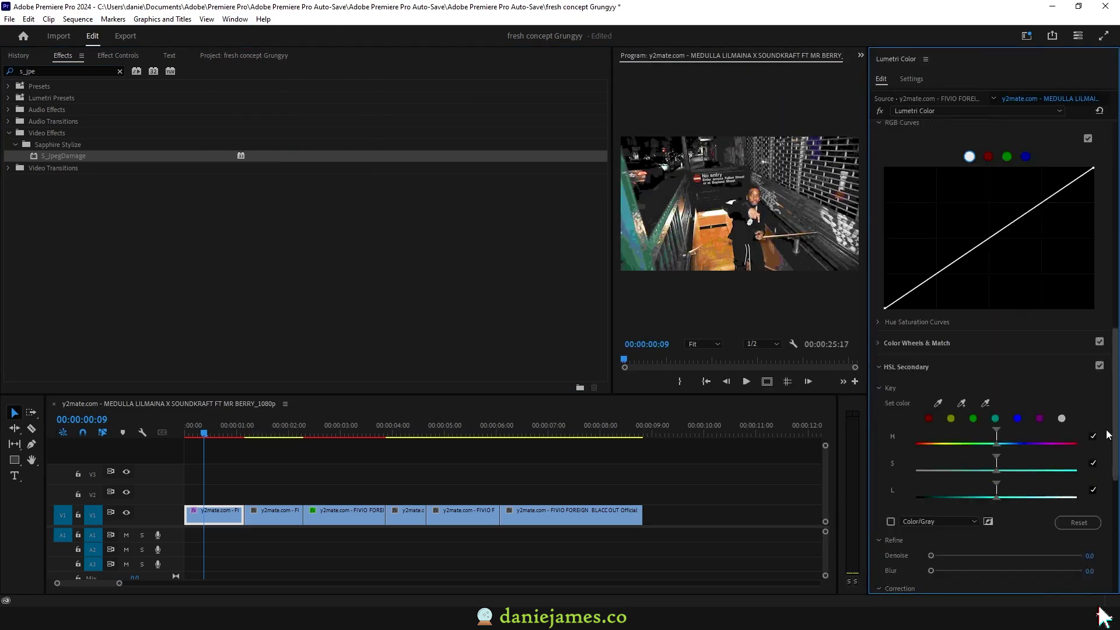
{"action": "left_click_drag", "start_coordinate": [1008, 512], "coordinate": [984, 526]}
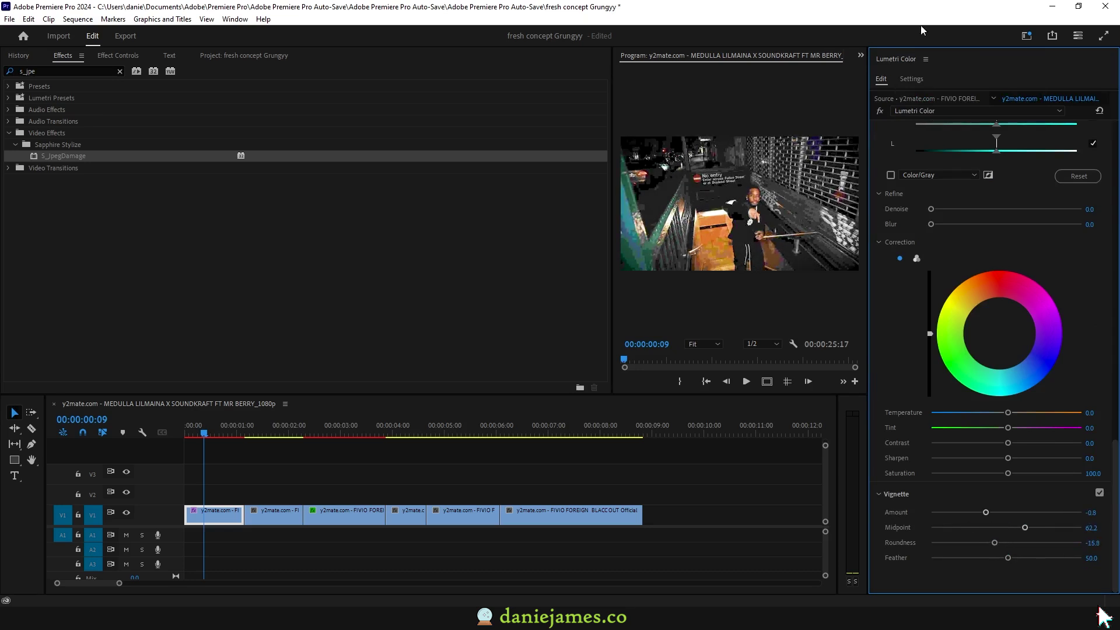
{"action": "right_click", "coordinate": [899, 57]}
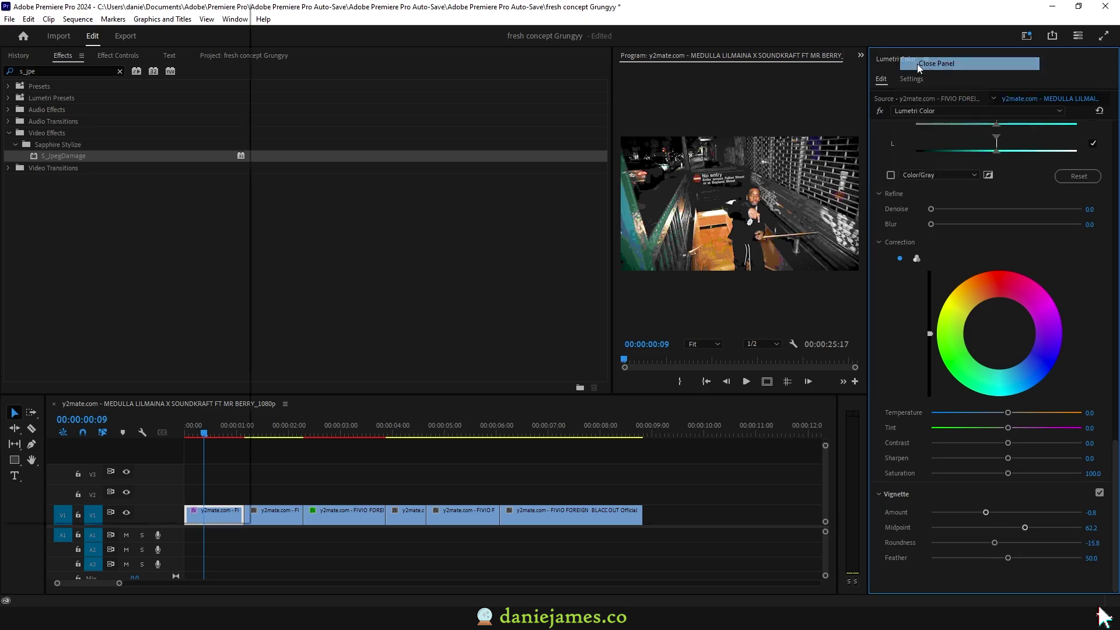
{"action": "left_click", "coordinate": [935, 63]}
{"action": "left_click_drag", "start_coordinate": [789, 286], "coordinate": [579, 285]}
- Apply the Posterize Time effect to the first clip and play back the choppy motion
{"action": "left_click", "coordinate": [3, 71]}
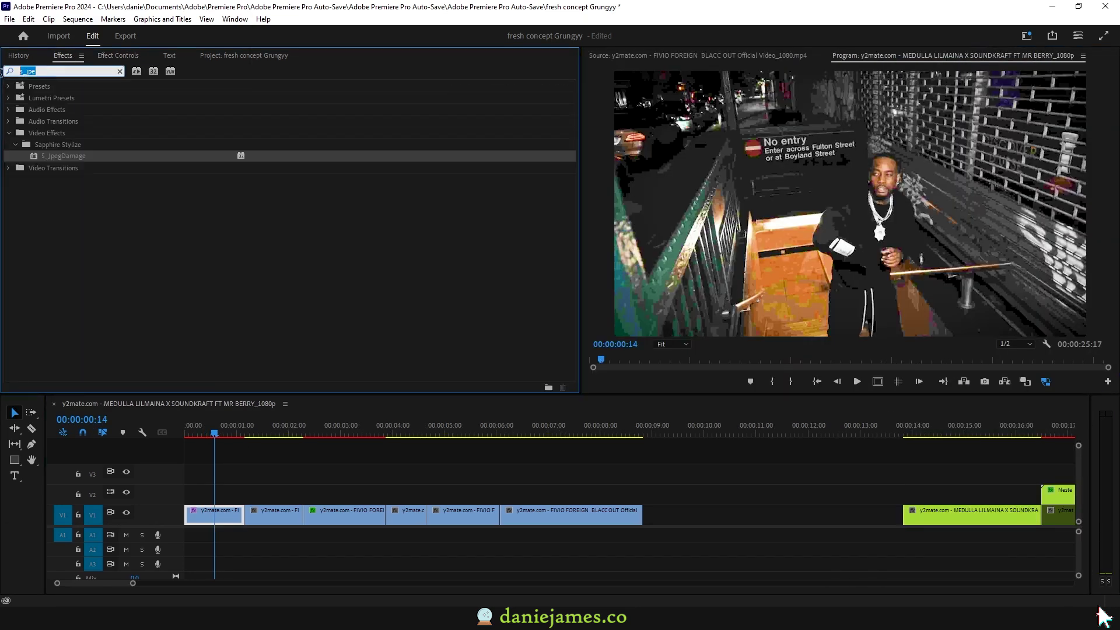
{"action": "type", "text": "poster"}
{"action": "left_click_drag", "start_coordinate": [63, 203], "coordinate": [236, 496]}
{"action": "left_click_drag", "start_coordinate": [209, 433], "coordinate": [202, 433]}
{"action": "left_click", "coordinate": [8, 111]}
{"action": "key", "text": "space"}
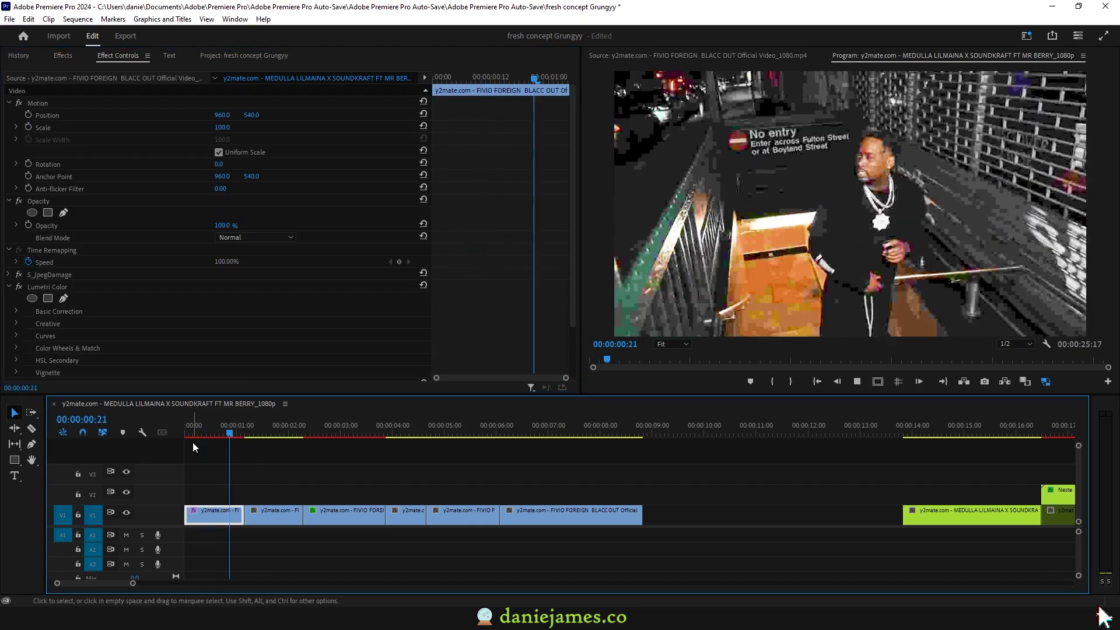
{"action": "left_click_drag", "start_coordinate": [202, 434], "coordinate": [174, 433]}
{"action": "key", "text": "space"}
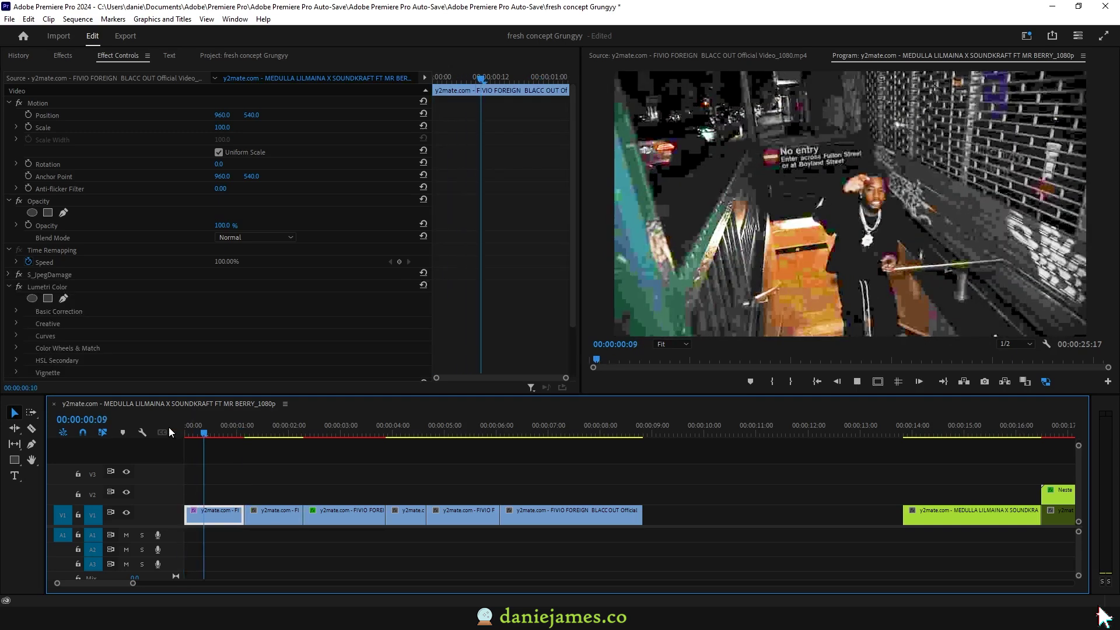
- Set the Posterize Time Frame Rate on the first clip to 11 and play it from the start
{"action": "left_click", "coordinate": [219, 515]}
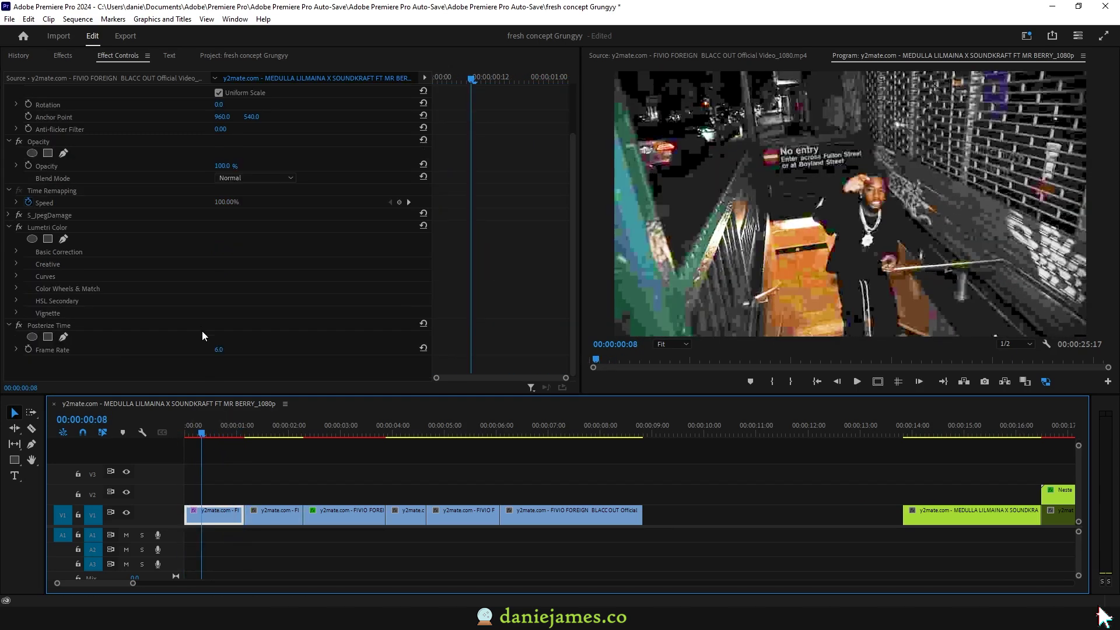
{"action": "left_click", "coordinate": [217, 351]}
{"action": "type", "text": "11"}
{"action": "left_click", "coordinate": [197, 433]}
{"action": "left_click_drag", "start_coordinate": [198, 433], "coordinate": [185, 428]}
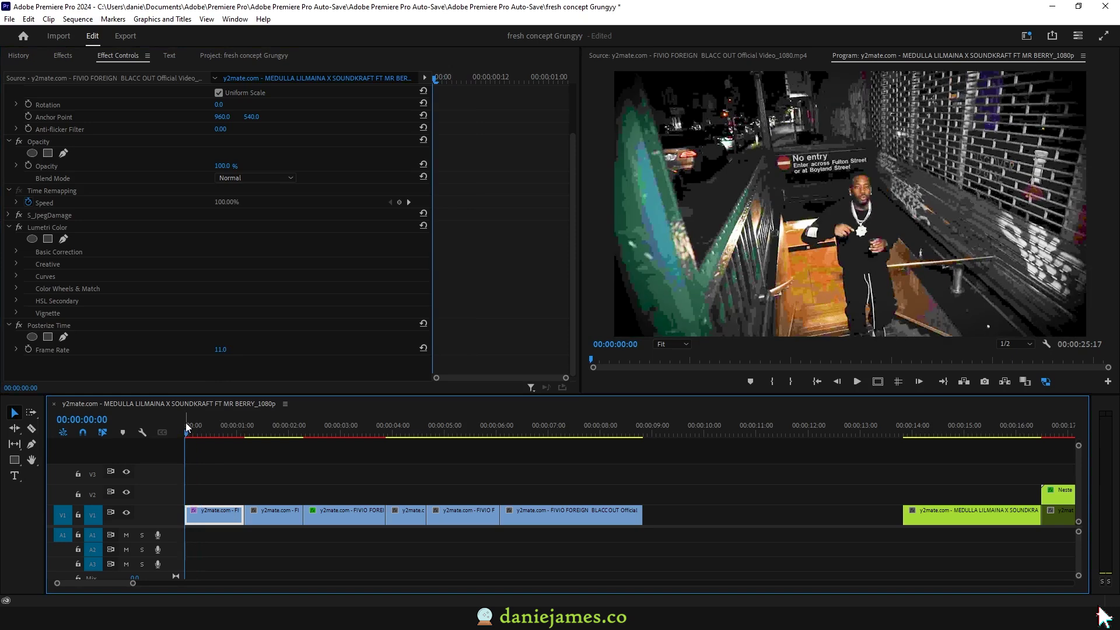
{"action": "key", "text": "space"}
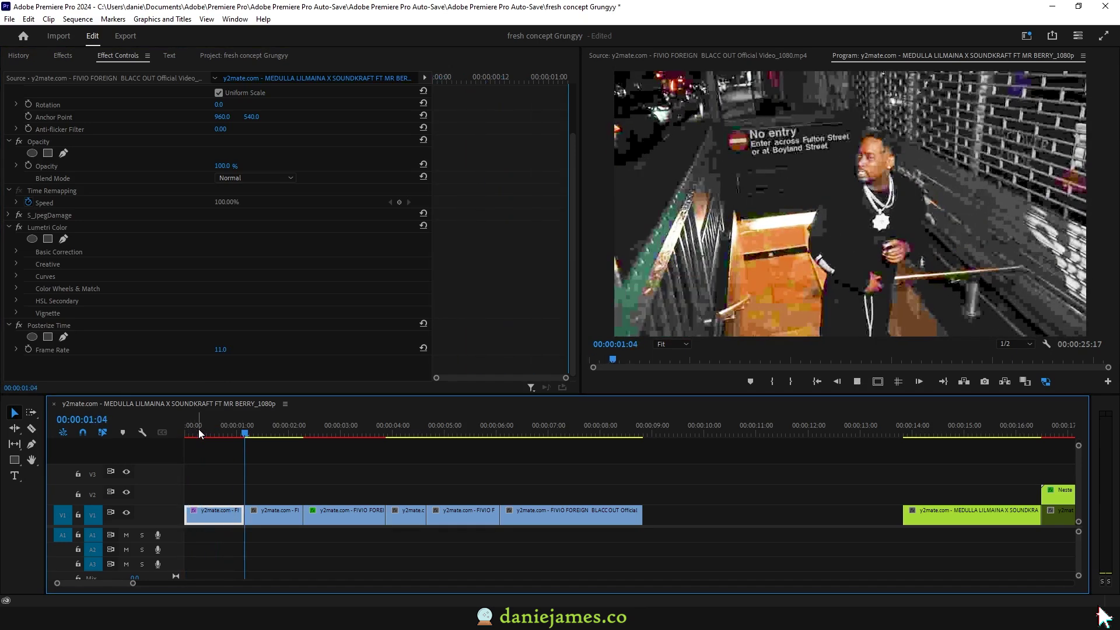
- Lower the Lumetri Color Saturation on the first clip to about 72.6, close the Lumetri settings and enlarge the effect controls area
{"action": "left_click_drag", "start_coordinate": [199, 434], "coordinate": [221, 438]}
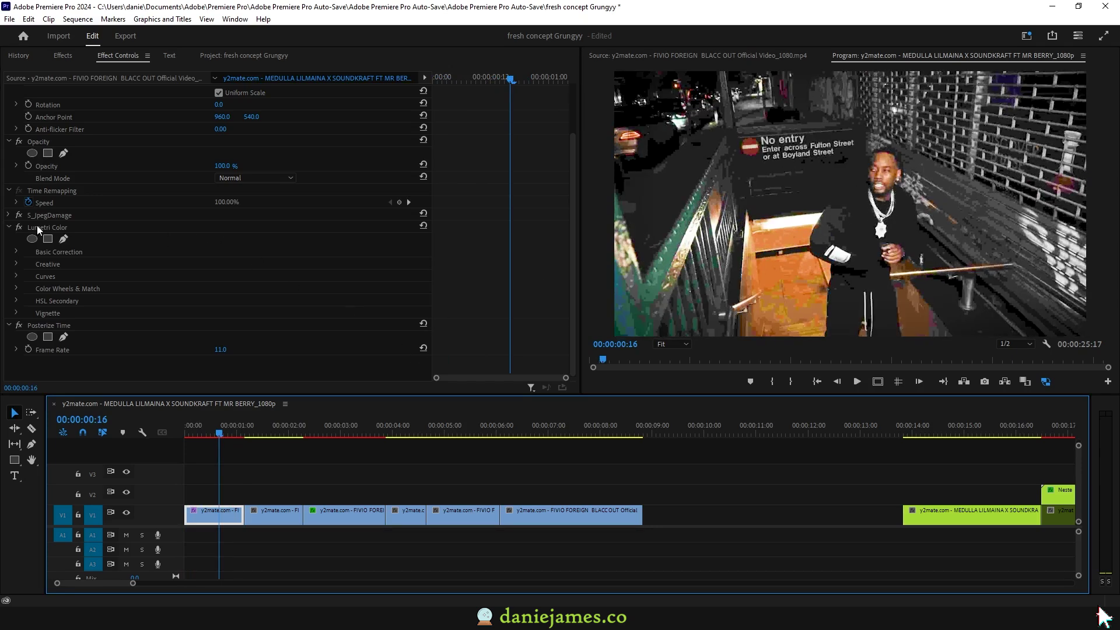
{"action": "left_click", "coordinate": [7, 231]}
{"action": "left_click", "coordinate": [235, 19]}
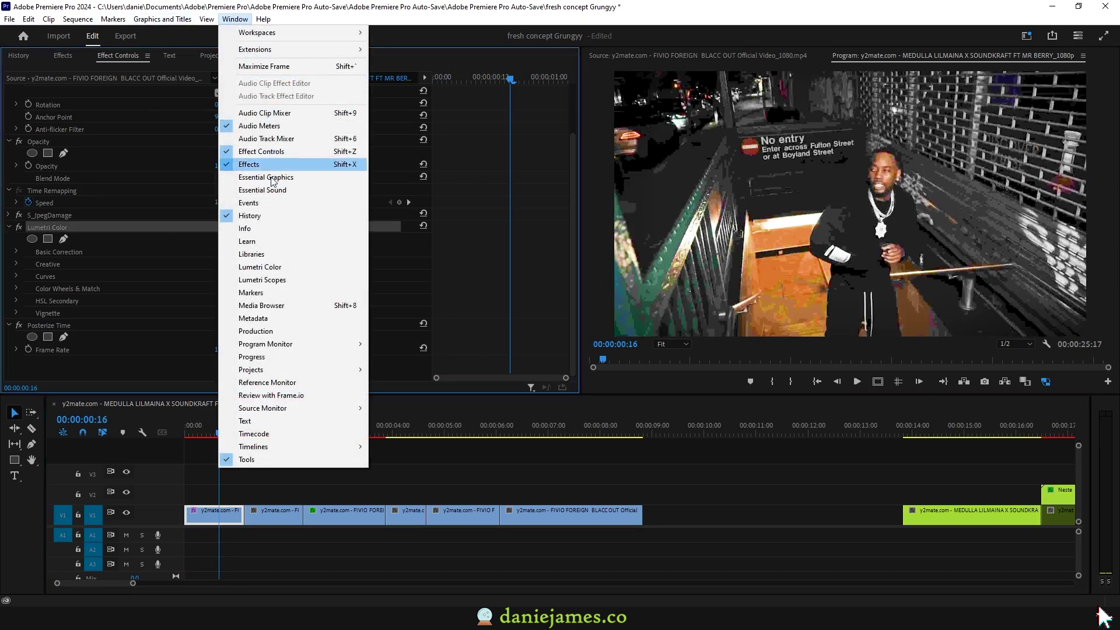
{"action": "left_click", "coordinate": [274, 272]}
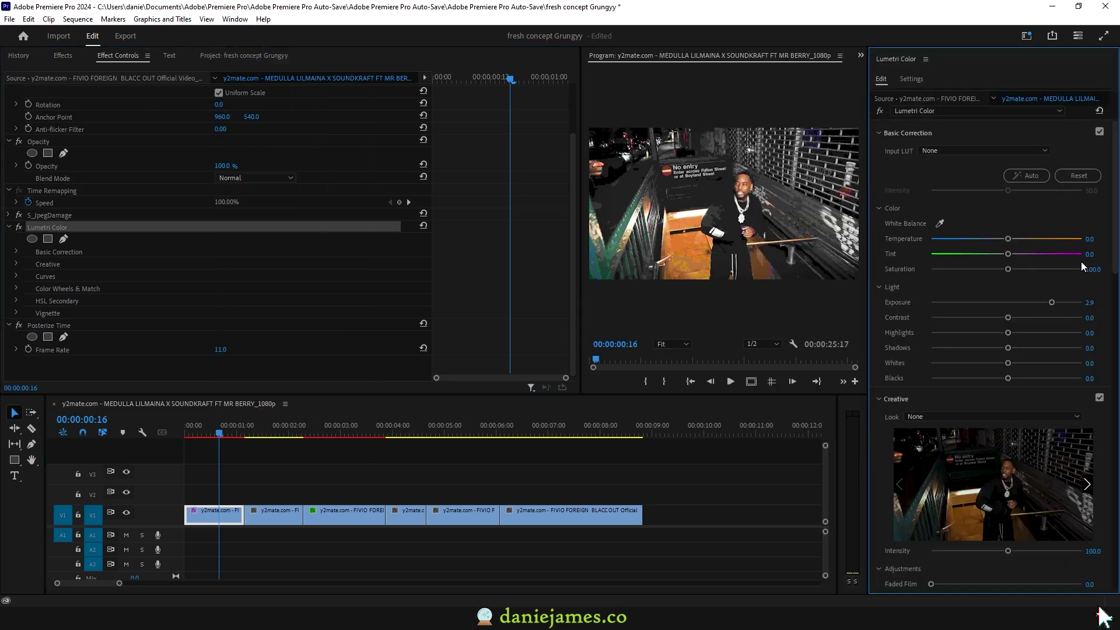
{"action": "left_click_drag", "start_coordinate": [1006, 269], "coordinate": [1007, 270]}
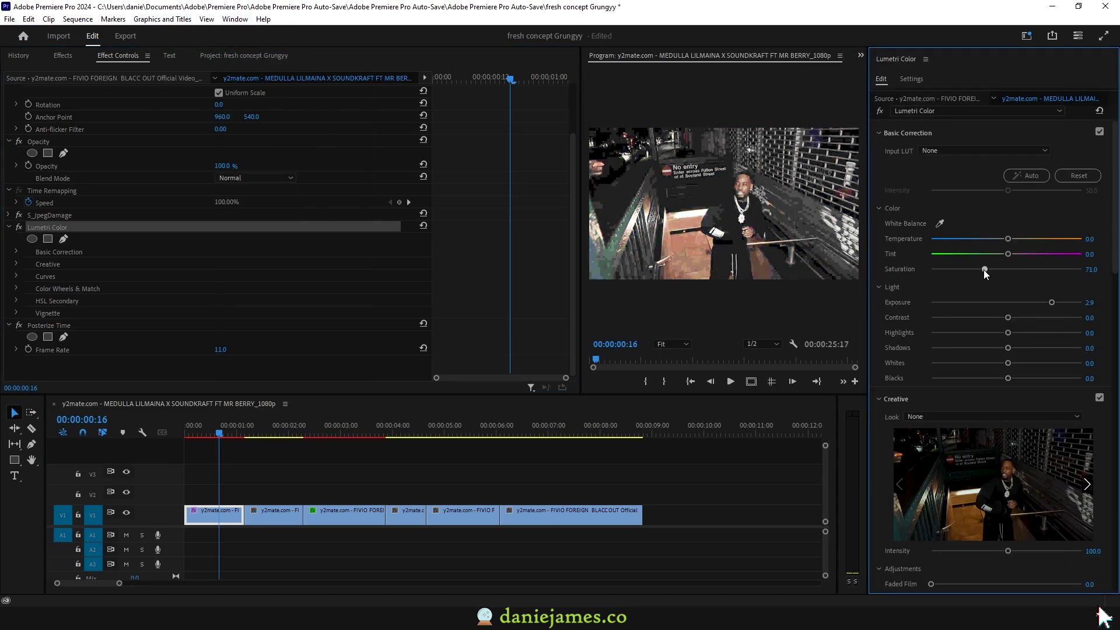
{"action": "right_click", "coordinate": [893, 58]}
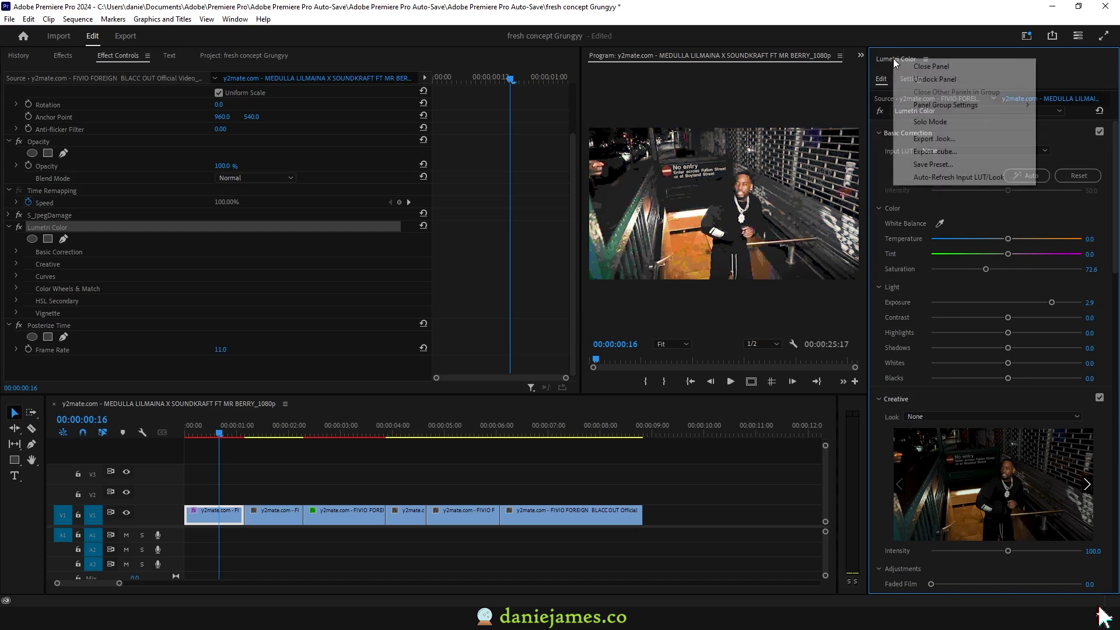
{"action": "left_click", "coordinate": [910, 65]}
{"action": "left_click_drag", "start_coordinate": [749, 339], "coordinate": [676, 339]}
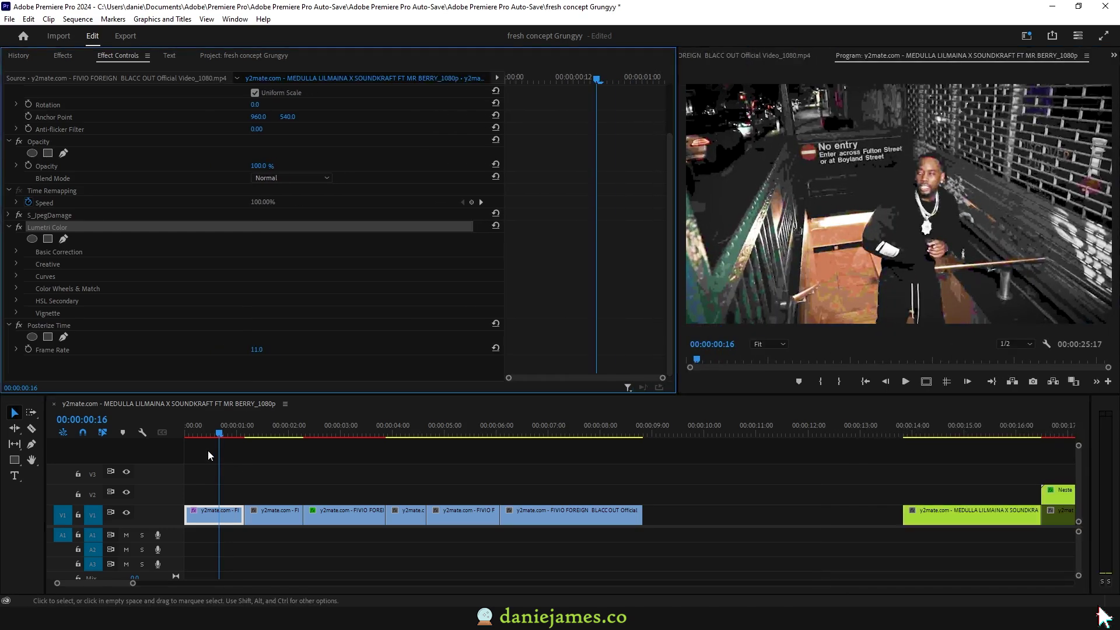
- Copy the Noise effect from the third clip onto the first clip and move it ahead of Lumetri Color
{"action": "left_click", "coordinate": [347, 519]}
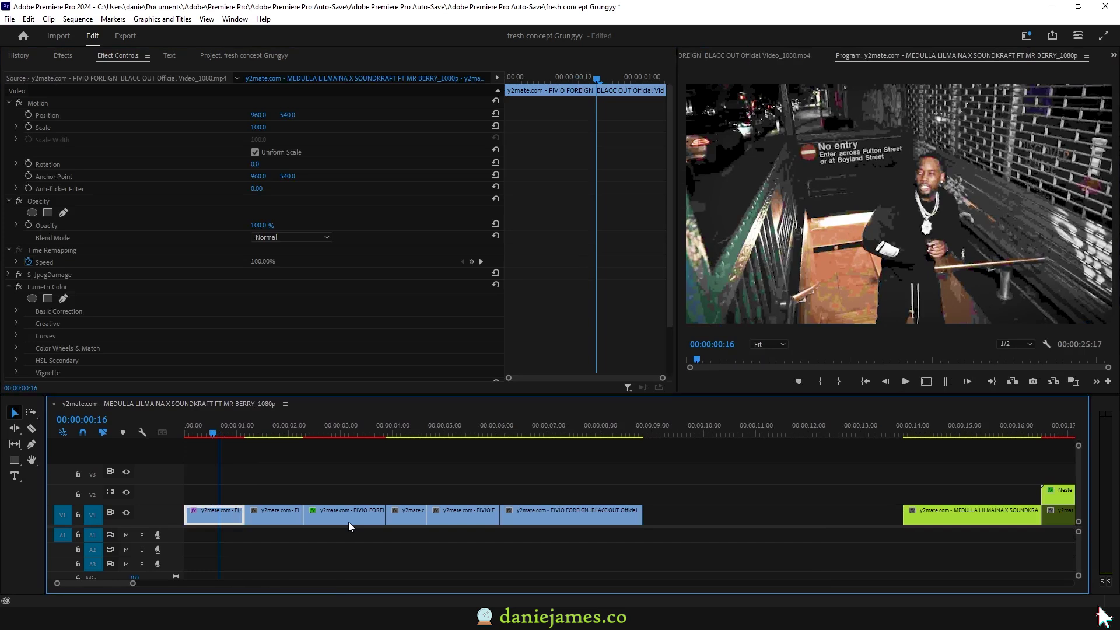
{"action": "left_click", "coordinate": [356, 344]}
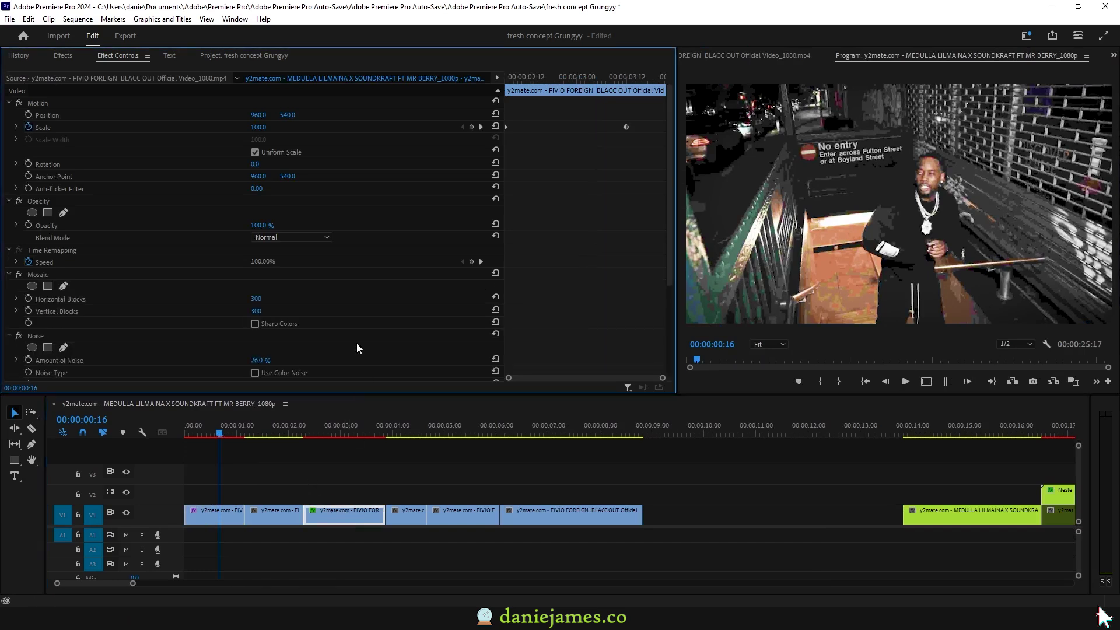
{"action": "left_click_drag", "start_coordinate": [671, 172], "coordinate": [657, 261]}
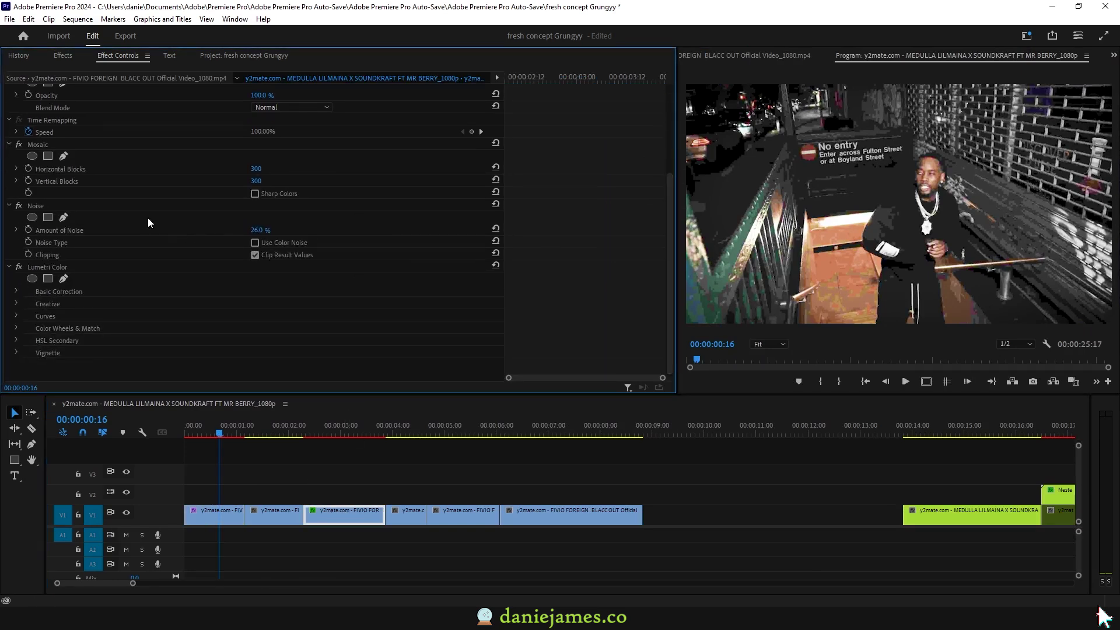
{"action": "left_click", "coordinate": [135, 207]}
{"action": "left_click", "coordinate": [209, 510]}
{"action": "scroll", "coordinate": [93, 362], "scroll_direction": "down", "scroll_amount": 1}
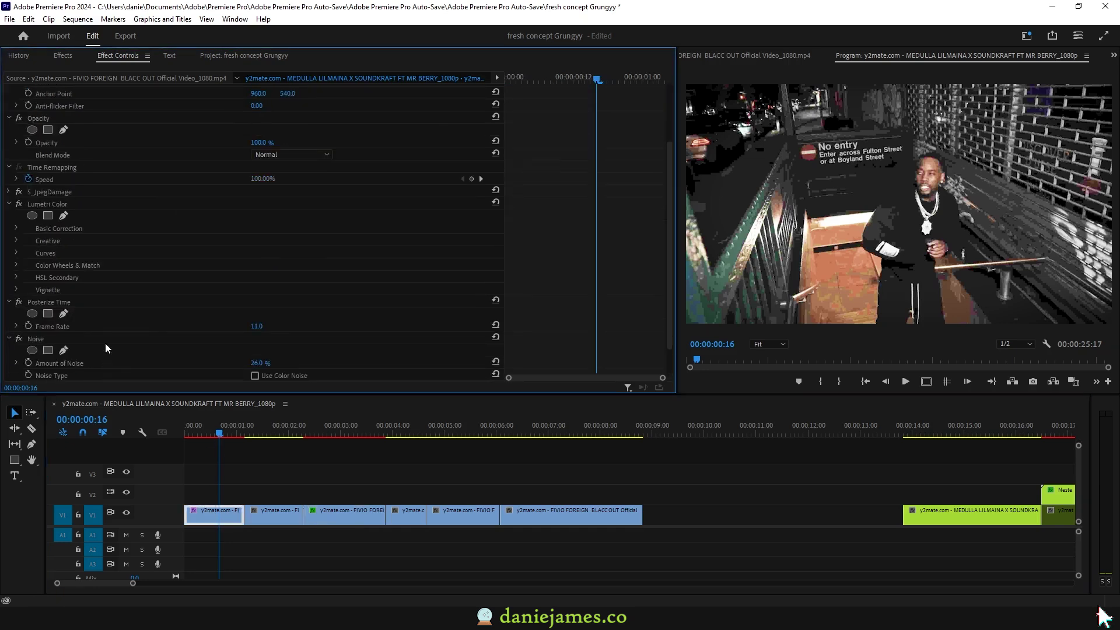
{"action": "left_click_drag", "start_coordinate": [76, 338], "coordinate": [71, 192]}
{"action": "left_click", "coordinate": [20, 192]}
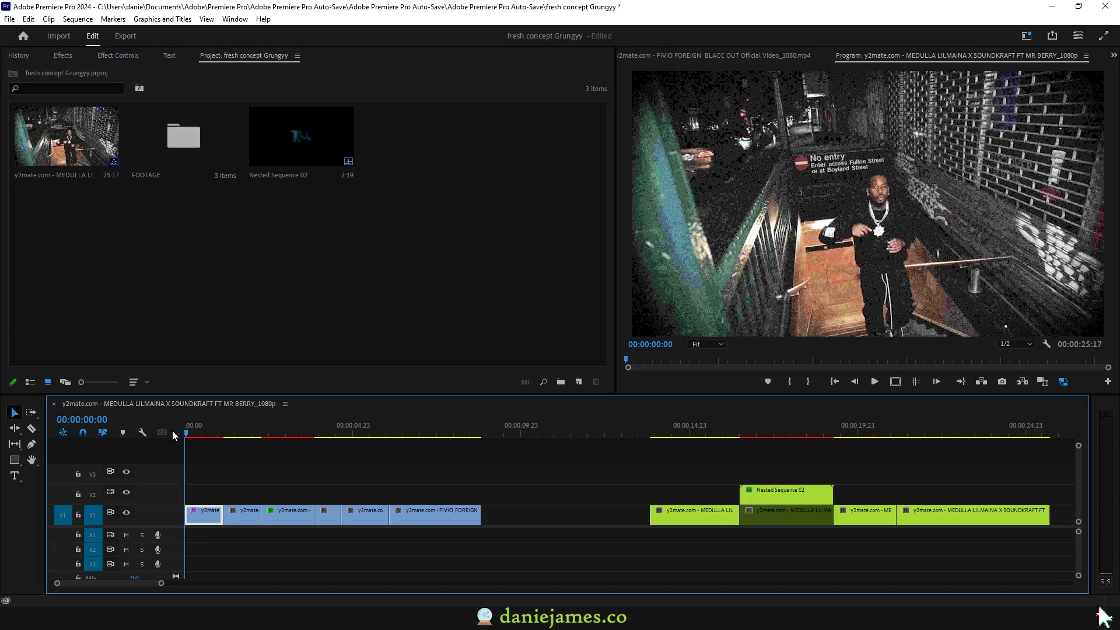
- Create an adjustment layer and place it on V2 above the first clip, matching that clip's length
{"action": "right_click", "coordinate": [439, 274]}
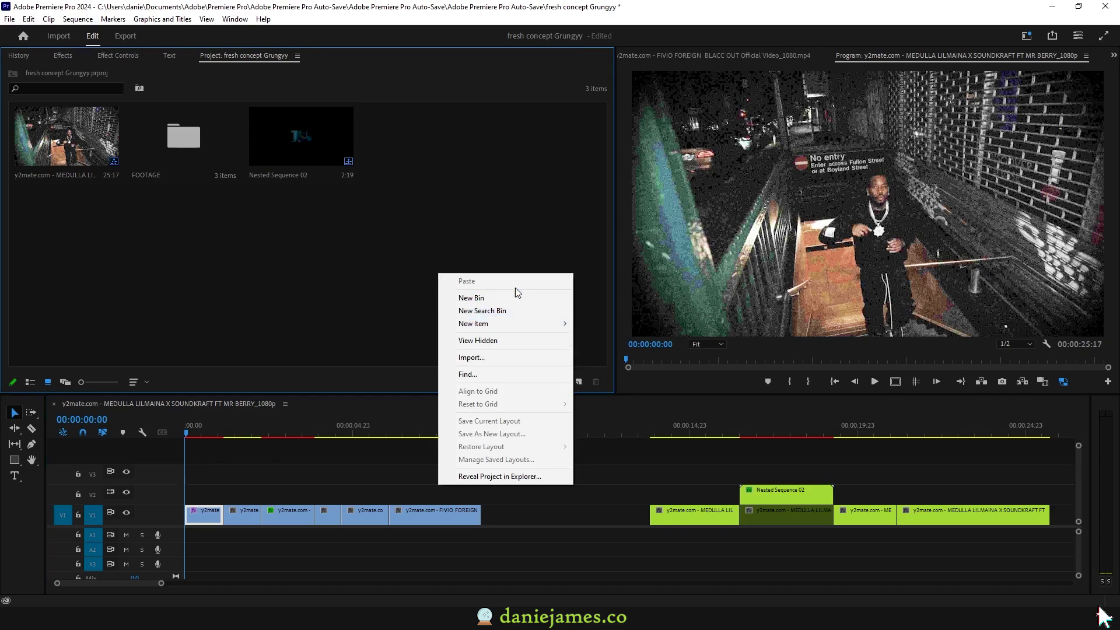
{"action": "mouse_move", "coordinate": [512, 324]}
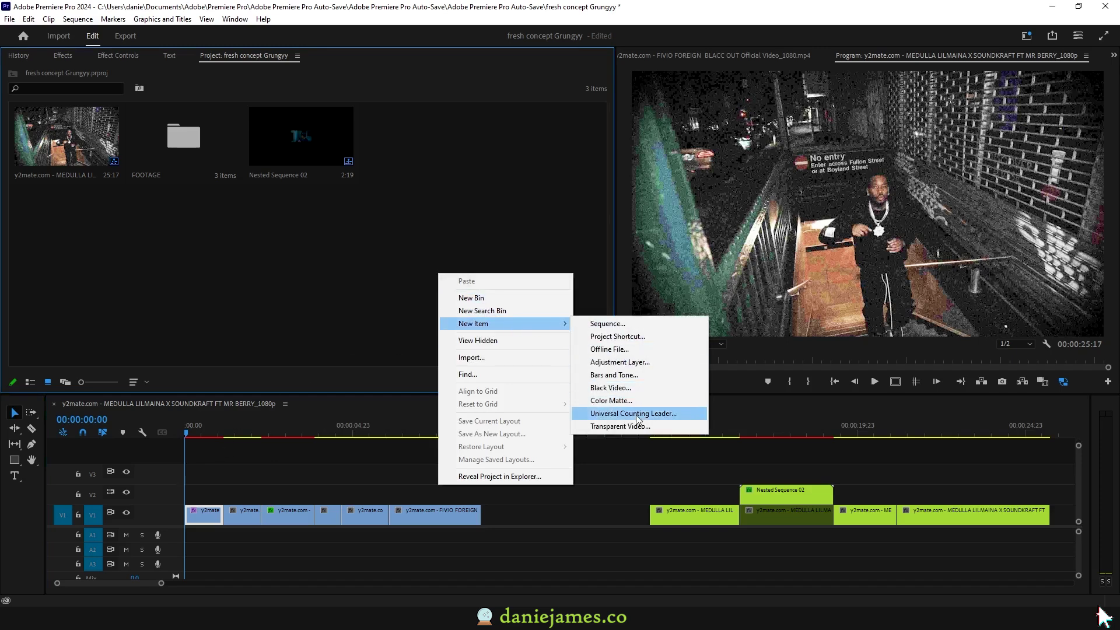
{"action": "left_click", "coordinate": [631, 362]}
{"action": "left_click", "coordinate": [575, 347]}
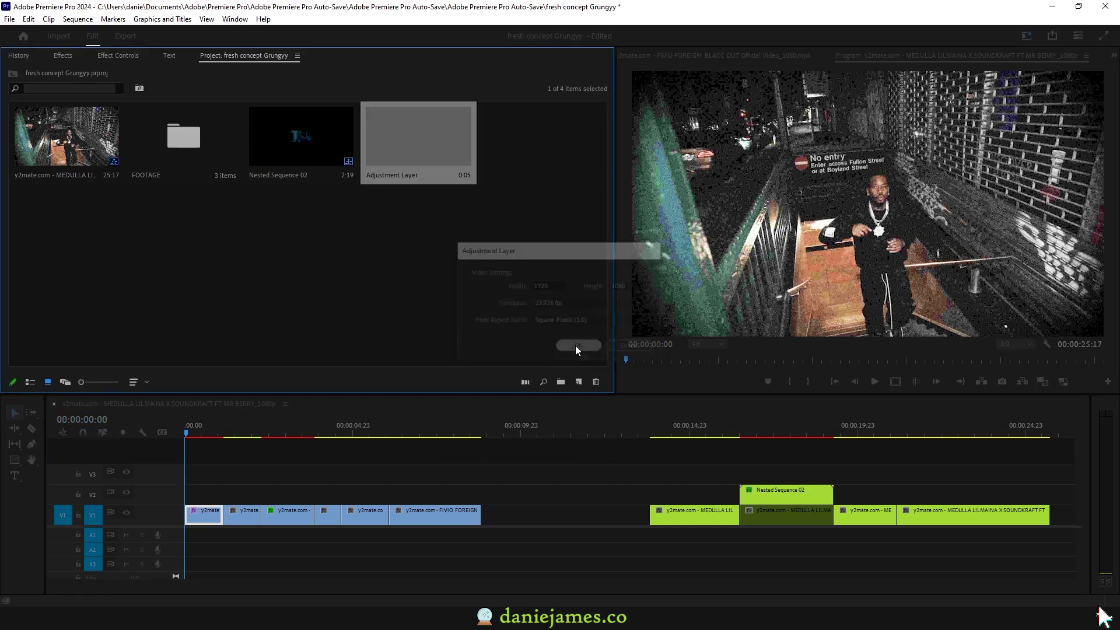
{"action": "left_click_drag", "start_coordinate": [421, 149], "coordinate": [201, 500]}
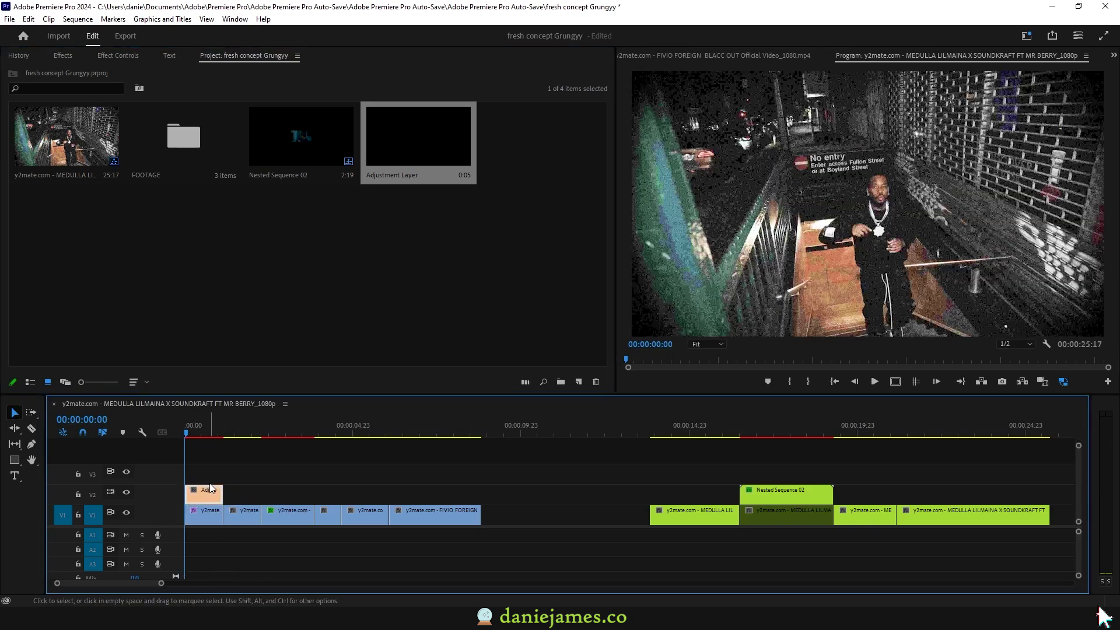
- Find the Lighting Effects effect by searching for "lighting" and apply it to the adjustment layer
{"action": "key", "text": "shift+7"}
{"action": "left_click", "coordinate": [66, 70]}
{"action": "type", "text": "lighting"}
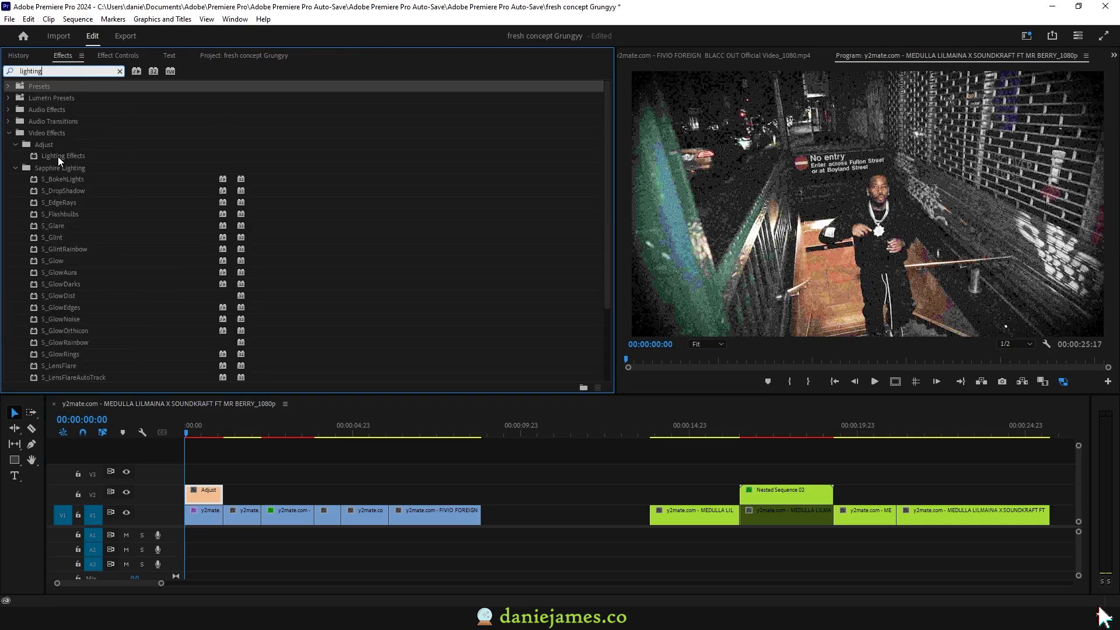
{"action": "left_click", "coordinate": [59, 157]}
{"action": "key", "text": "shift+5"}
{"action": "scroll", "coordinate": [379, 313], "scroll_direction": "down", "scroll_amount": 5}
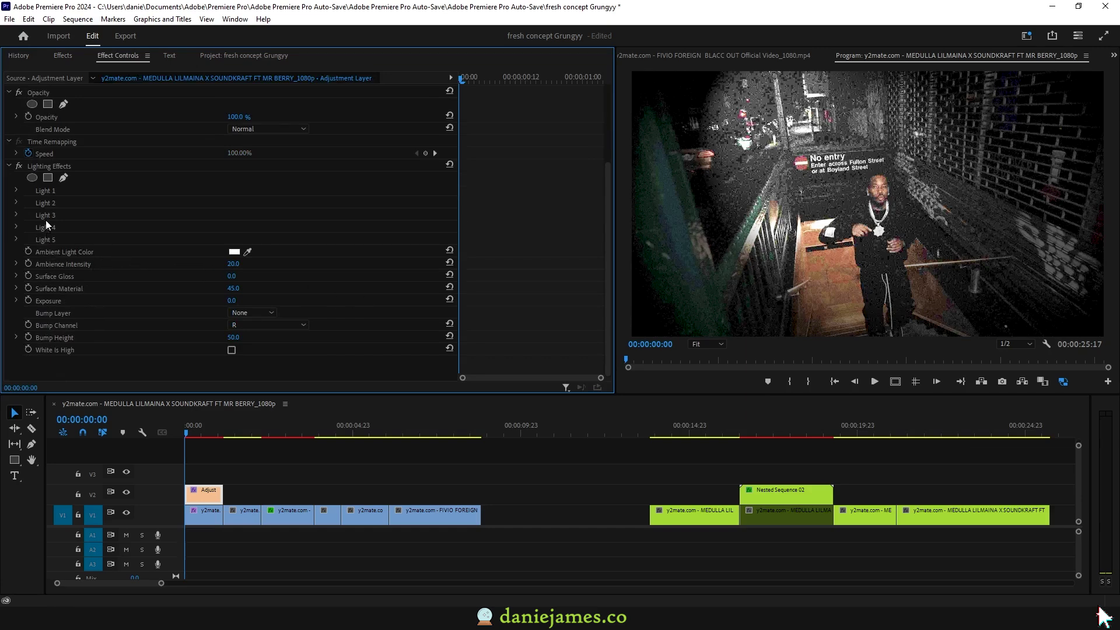
- Aim the Light 1 spotlight at the man with Center 1102, 570, Angle 93° and Focus 30
{"action": "left_click", "coordinate": [18, 190]}
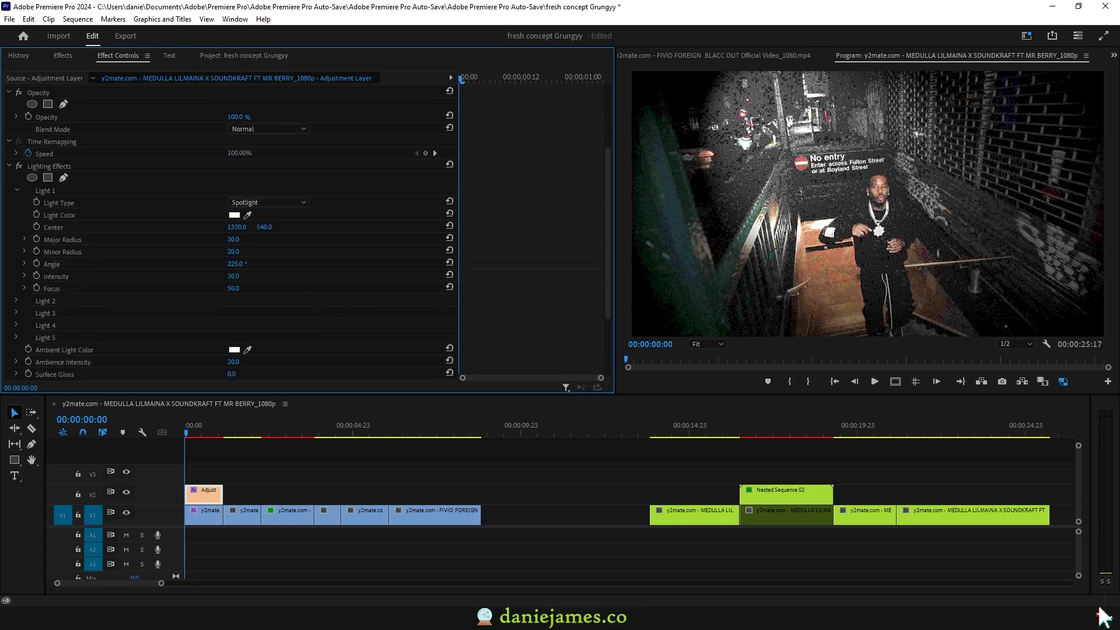
{"action": "left_click_drag", "start_coordinate": [237, 226], "coordinate": [362, 229]}
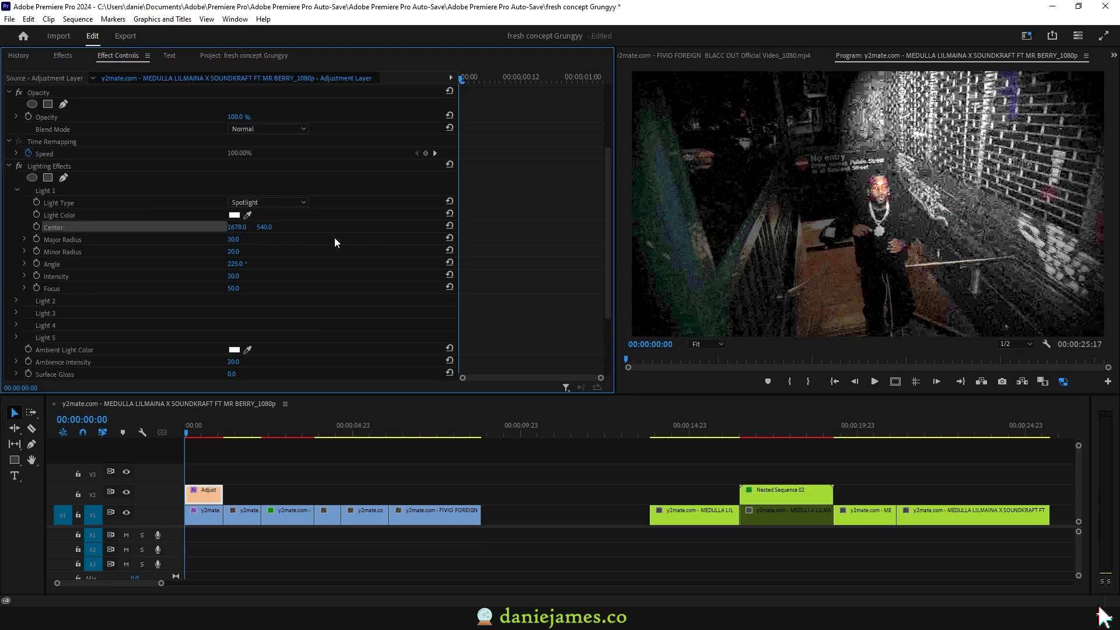
{"action": "left_click", "coordinate": [173, 430]}
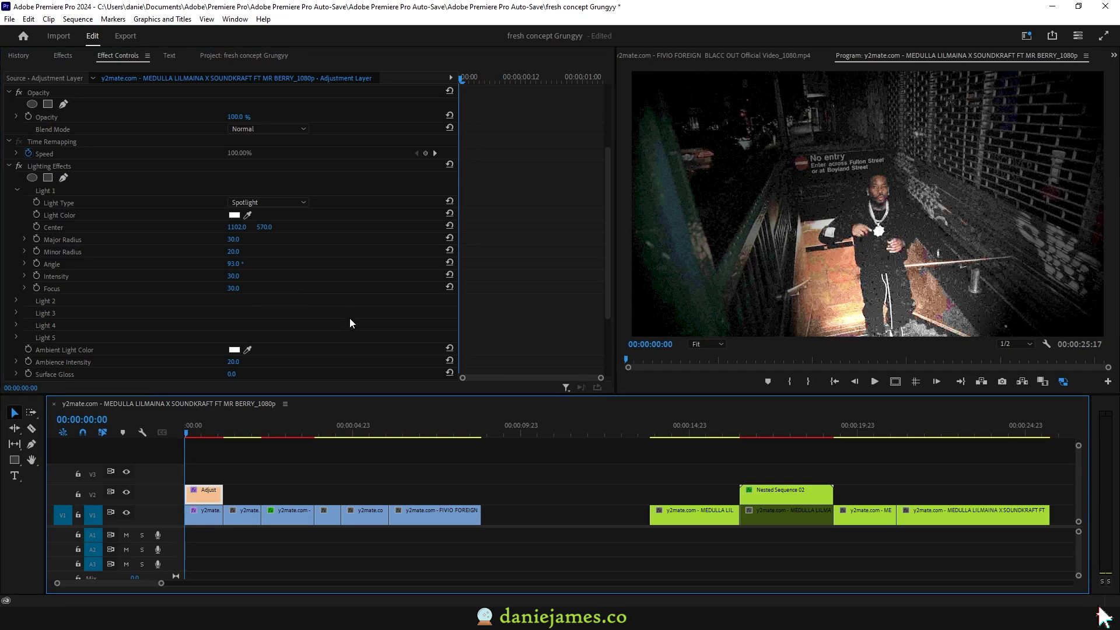
- Keyframe the Light 1 Center from 1102, 570 at the start to 1102, 507 at 00:00:01:00 and preview the movement
{"action": "left_click", "coordinate": [36, 226]}
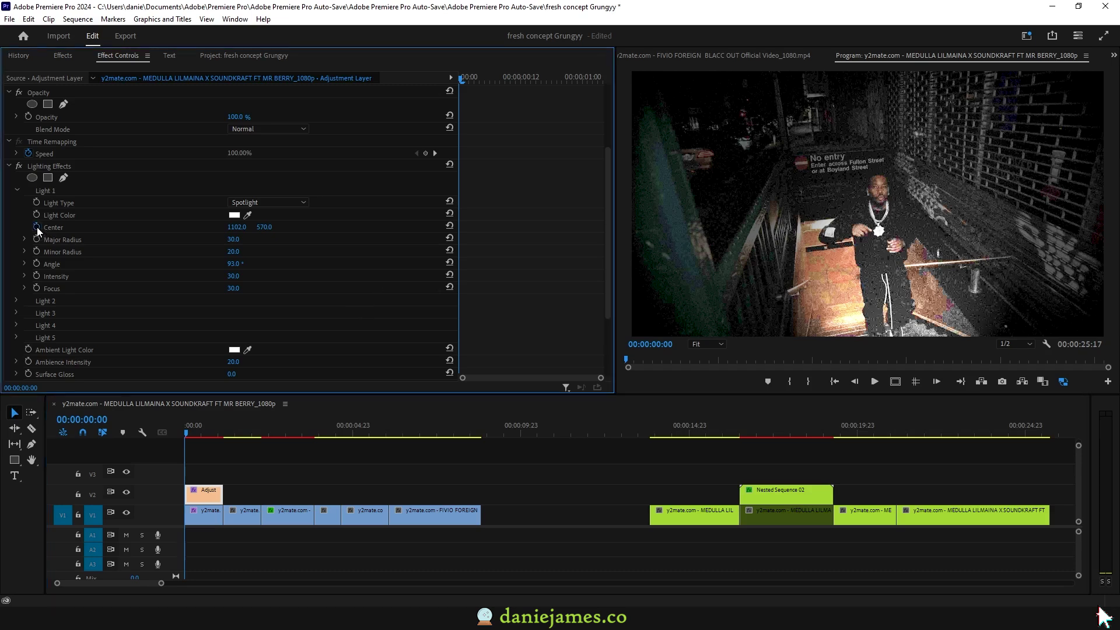
{"action": "left_click_drag", "start_coordinate": [198, 434], "coordinate": [219, 432]}
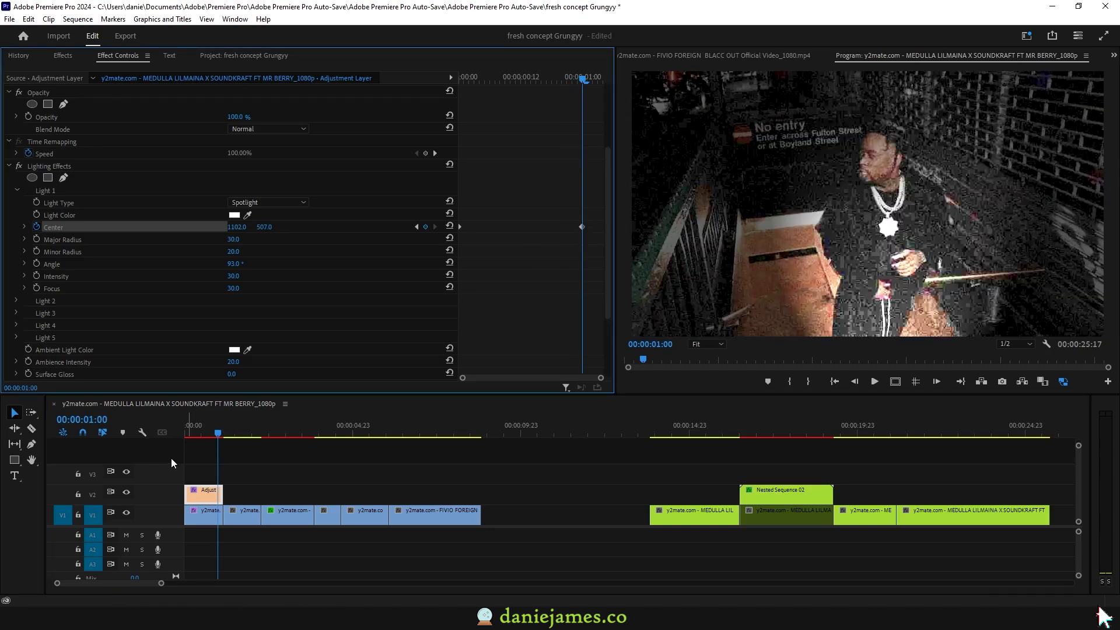
{"action": "left_click_drag", "start_coordinate": [217, 433], "coordinate": [190, 438]}
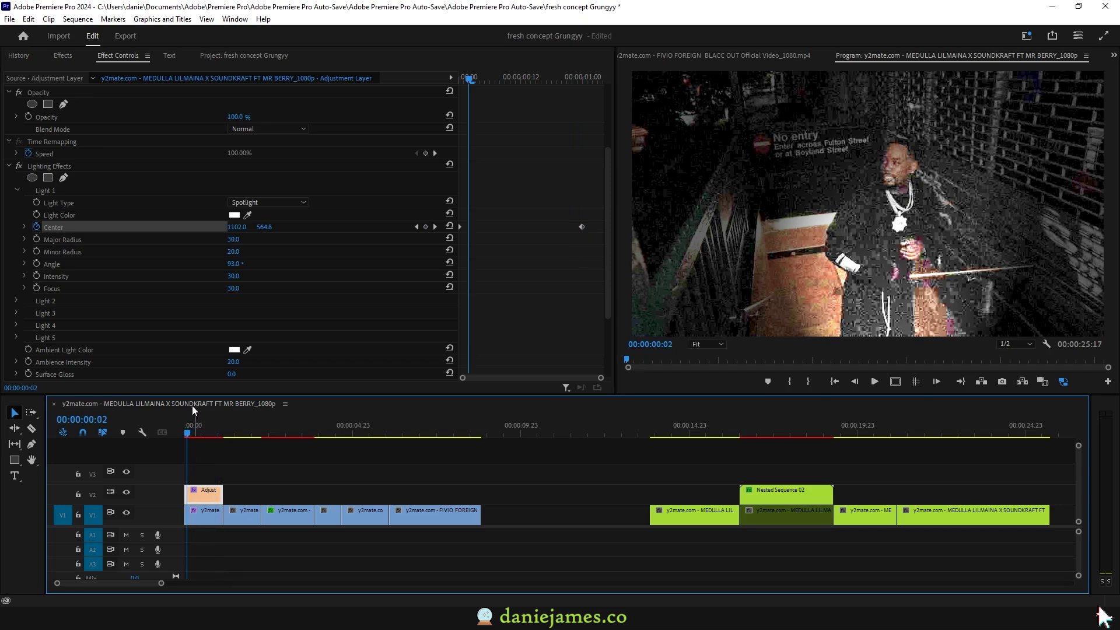